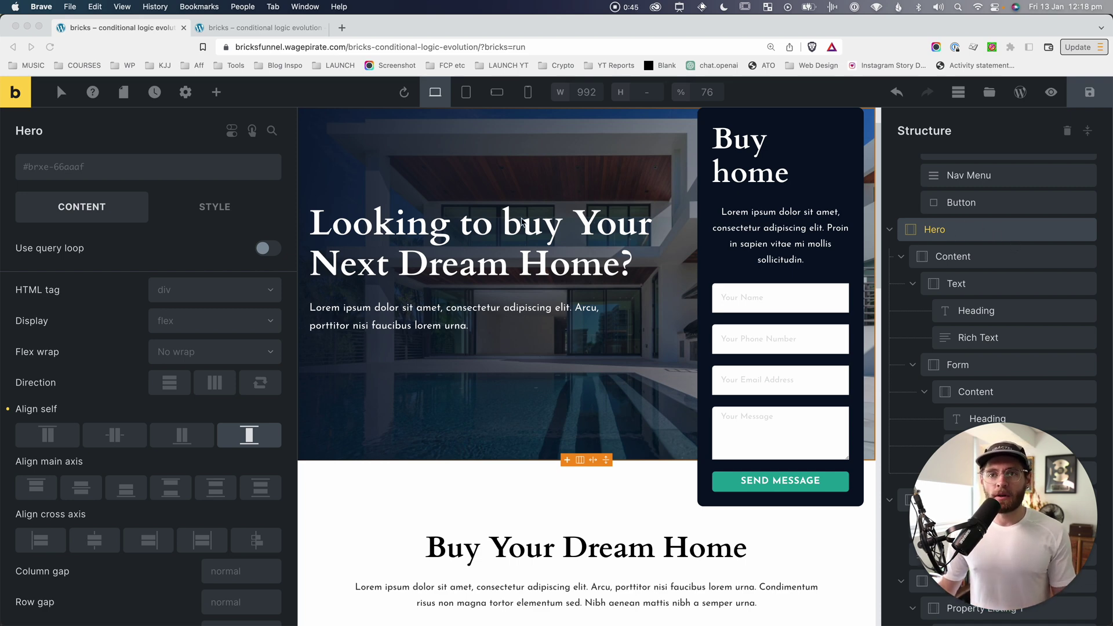
# Step: Add a User login render condition to the Hero block
pyautogui.click(958, 231)
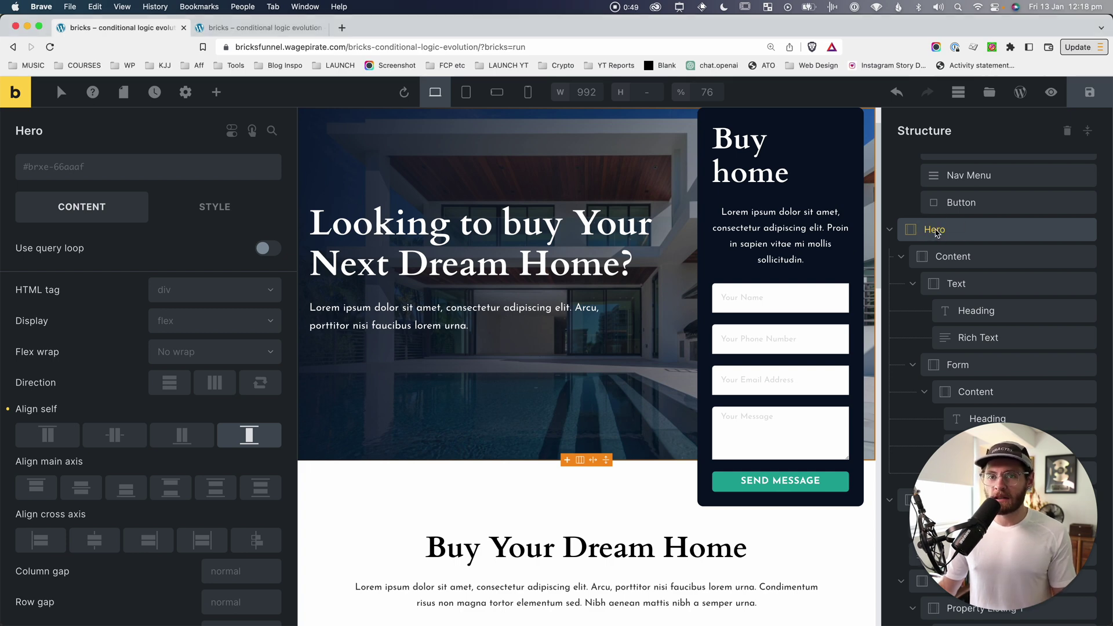
pyautogui.click(232, 133)
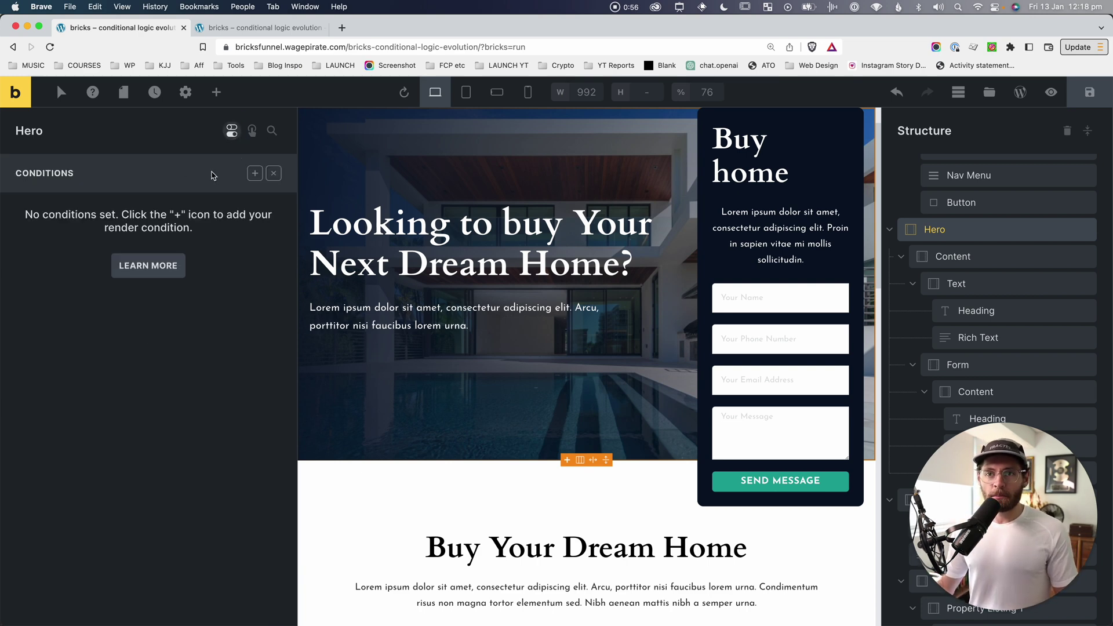
pyautogui.click(255, 174)
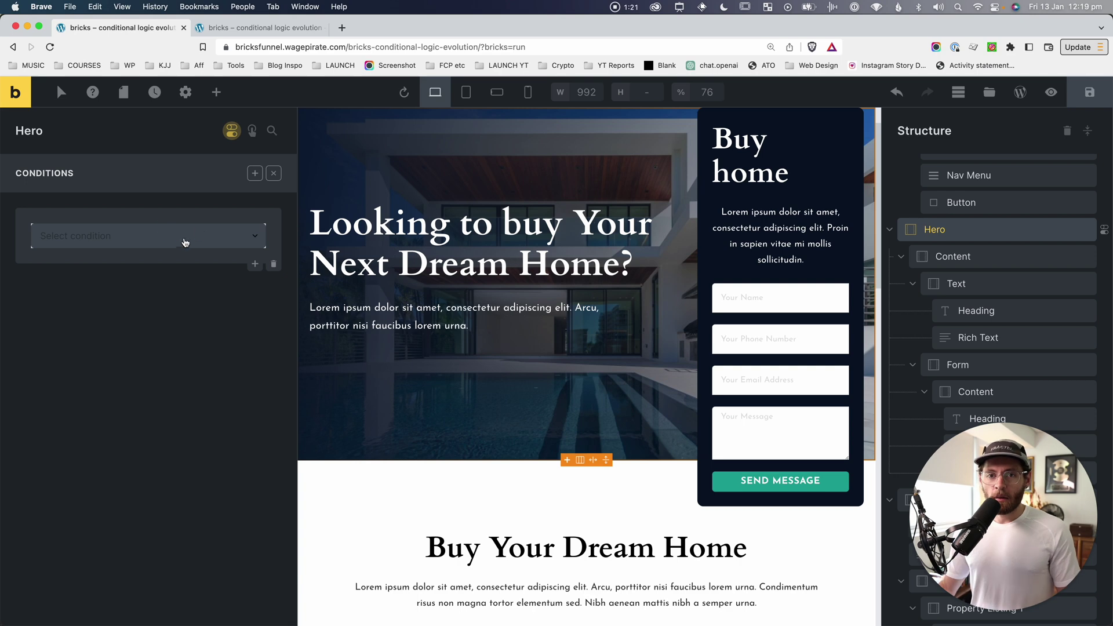
pyautogui.click(161, 242)
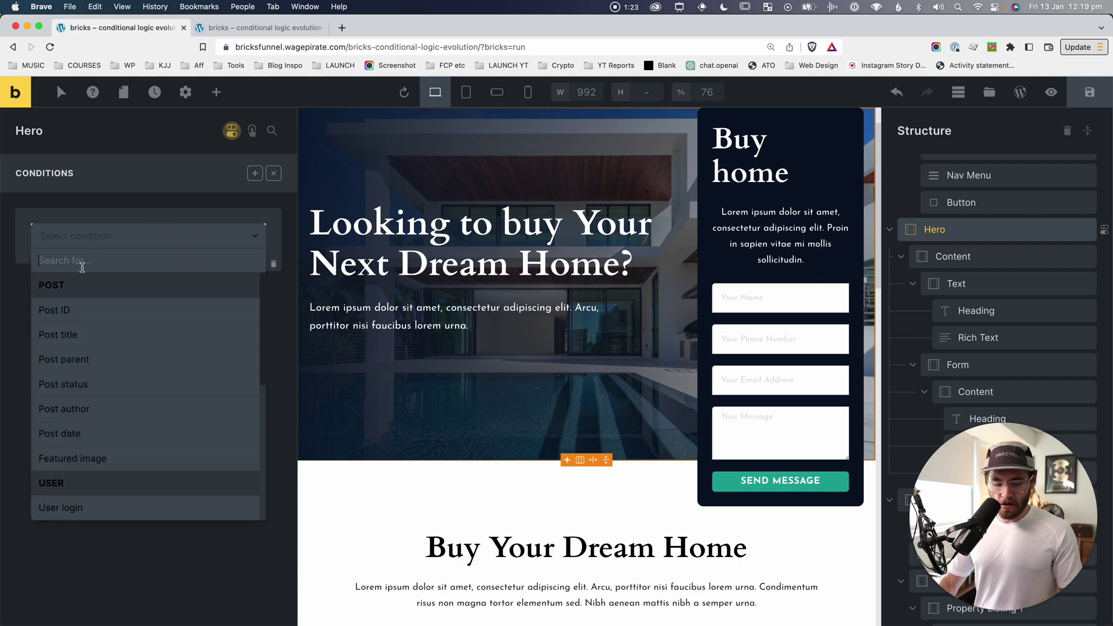
pyautogui.scroll(-3, 87, 359)
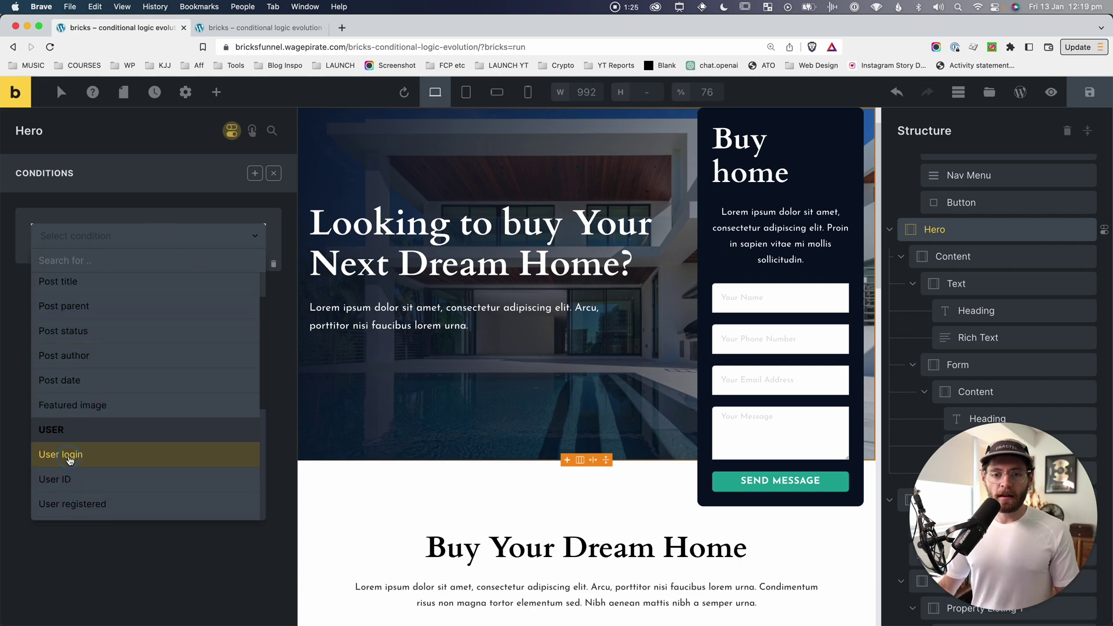
pyautogui.click(64, 456)
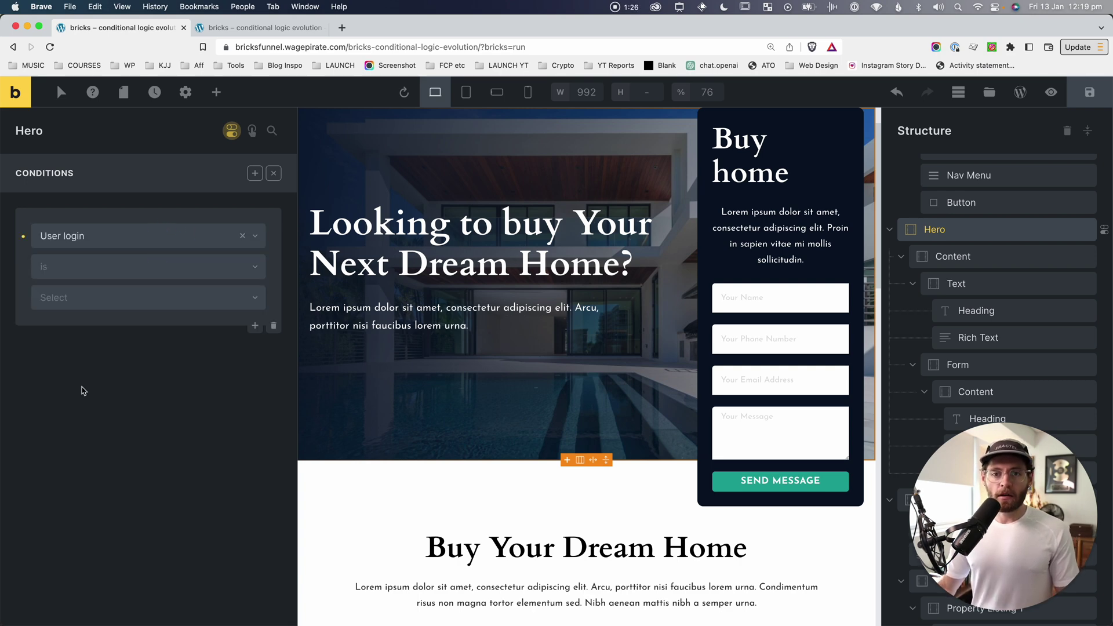
# Step: Set the Hero's User login condition to Logged in, and switch it to Logged out
pyautogui.click(70, 308)
pyautogui.click(75, 343)
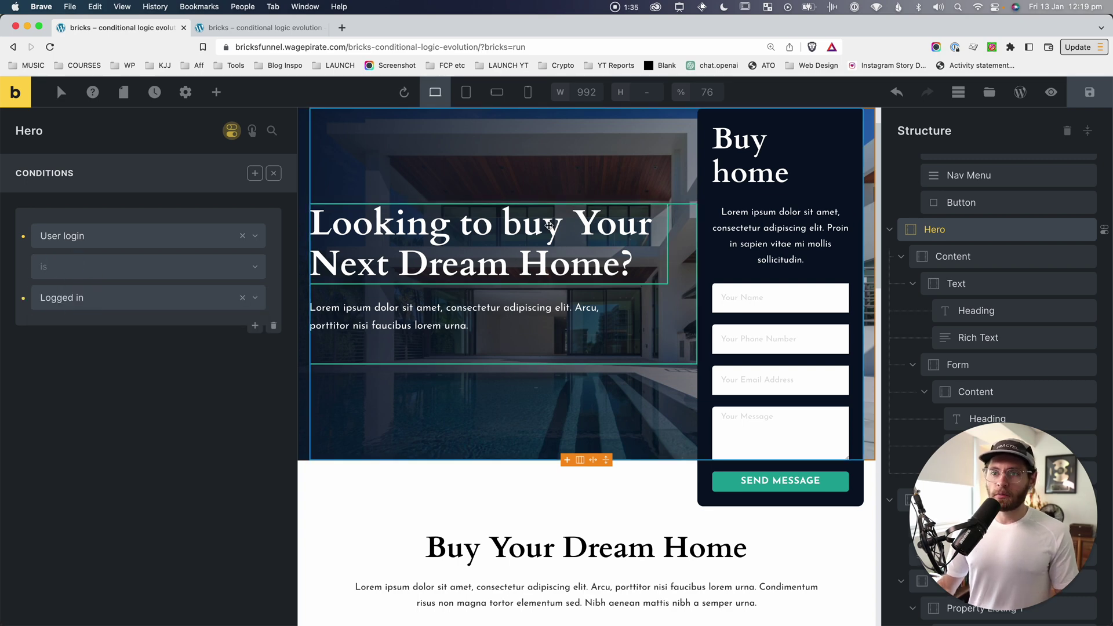
pyautogui.click(92, 298)
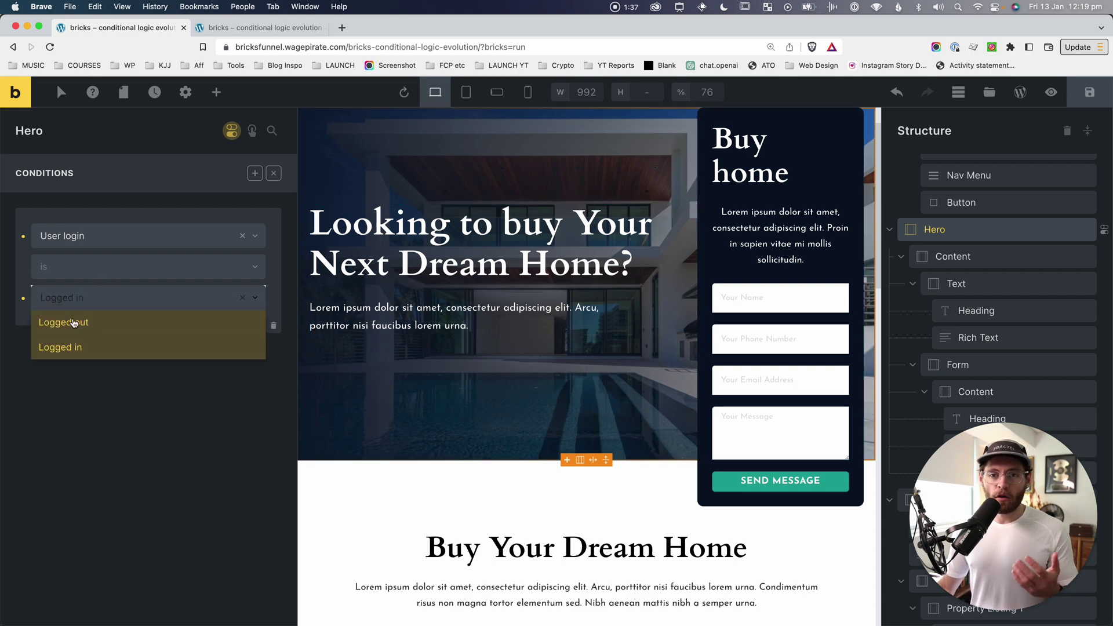
pyautogui.click(73, 323)
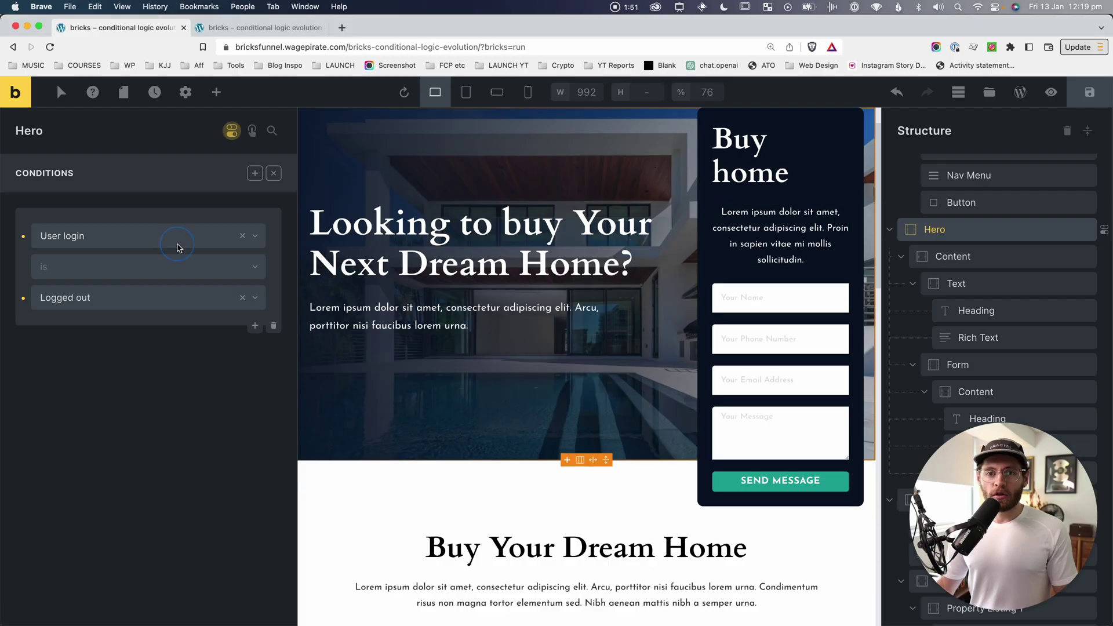
# Step: Look through the available condition types, including the User, Date & Time and Other groups
pyautogui.click(179, 248)
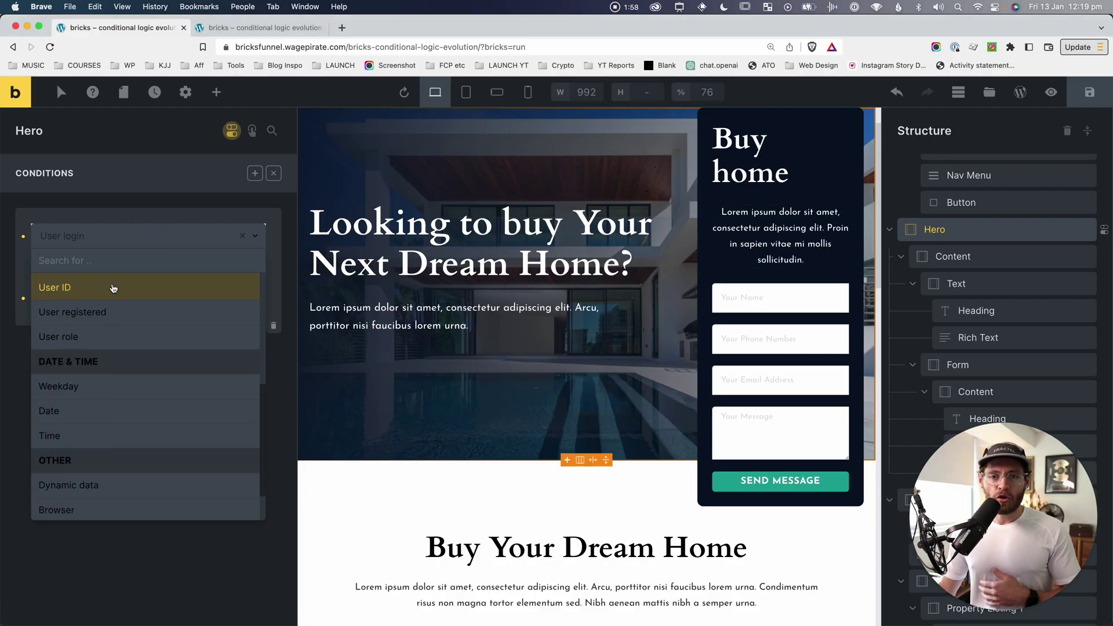
pyautogui.scroll(-1, 99, 319)
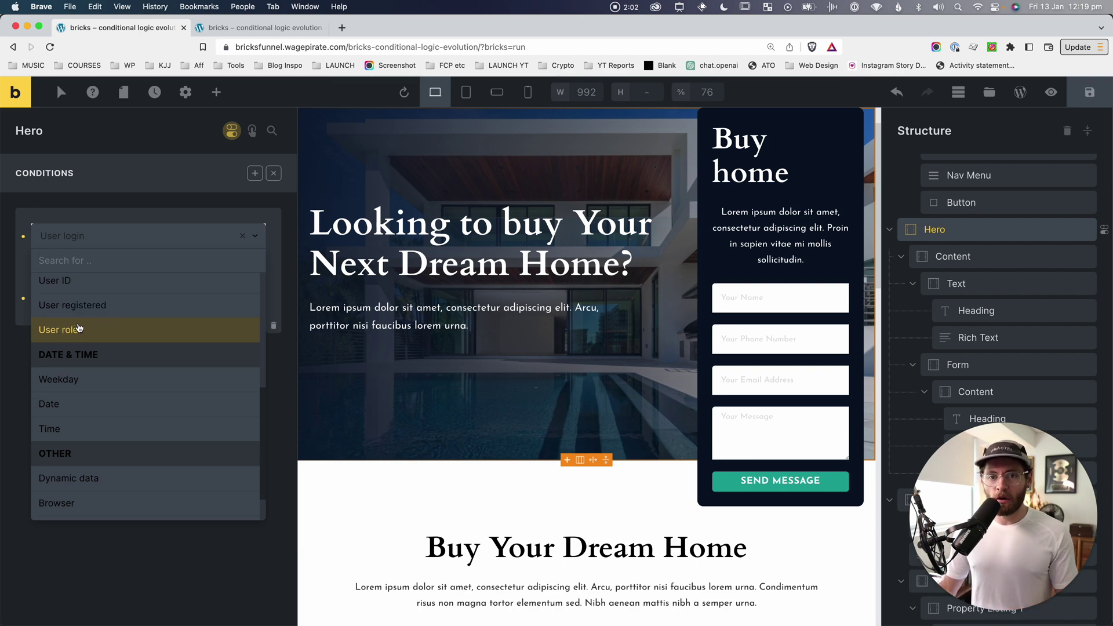
pyautogui.scroll(-3, 80, 328)
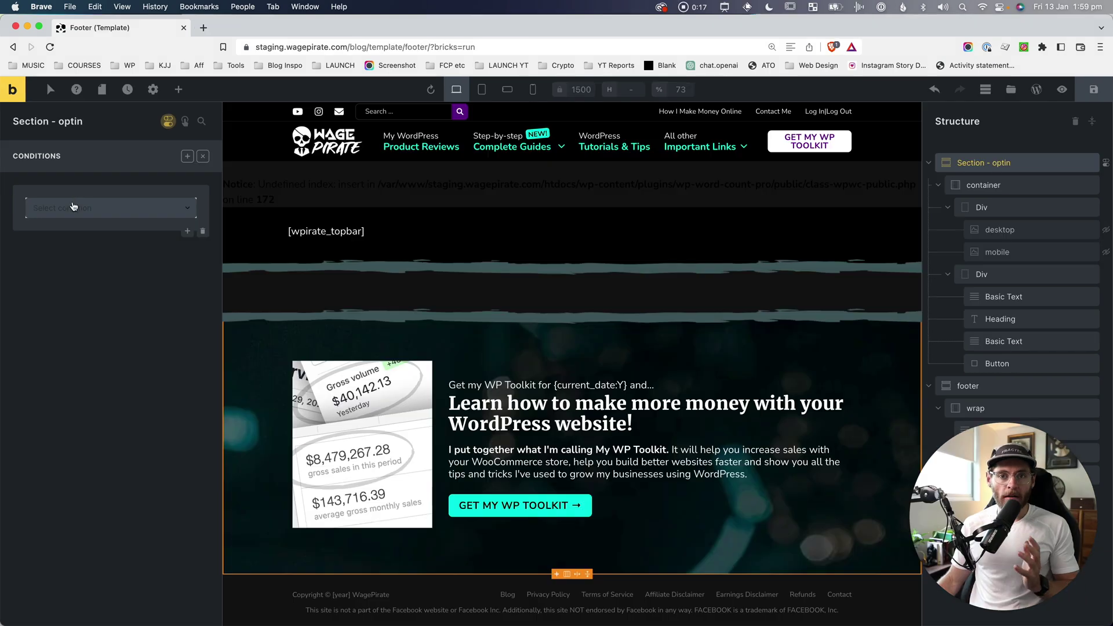
pyautogui.click(73, 209)
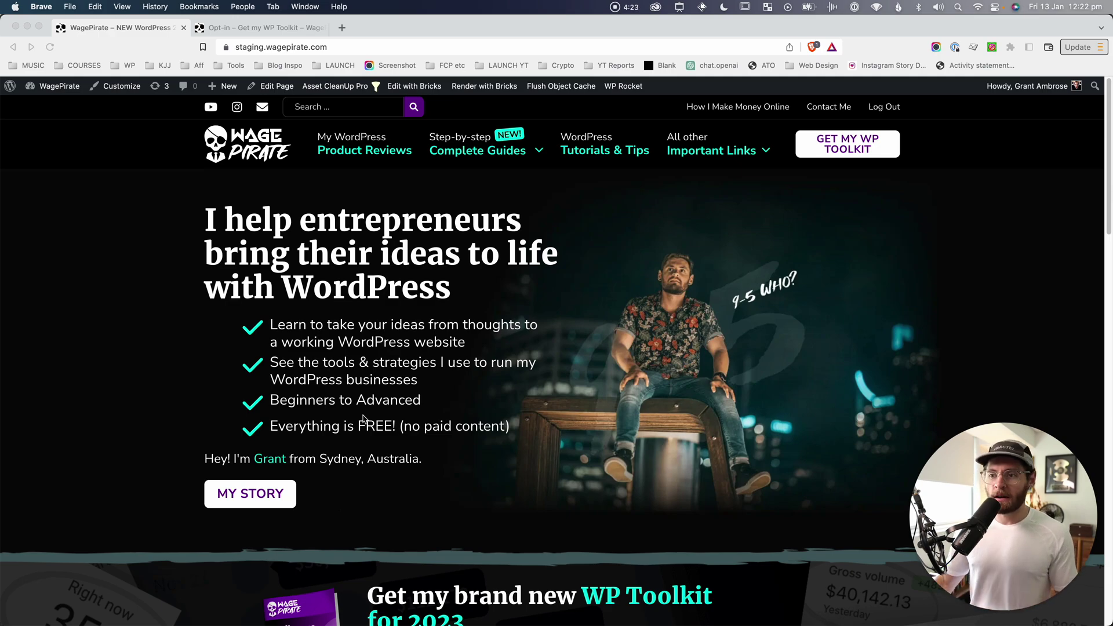
# Step: Review the opt-in section above the homepage footer and follow it to the WP Toolkit opt-in page
pyautogui.scroll(-20, 609, 323)
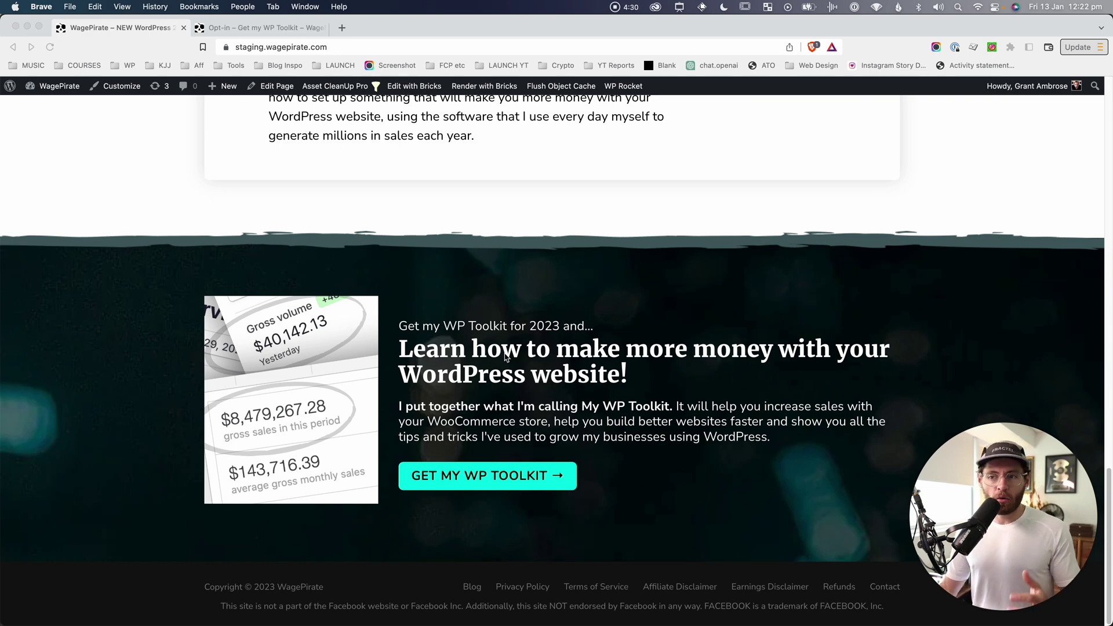
pyautogui.click(391, 320)
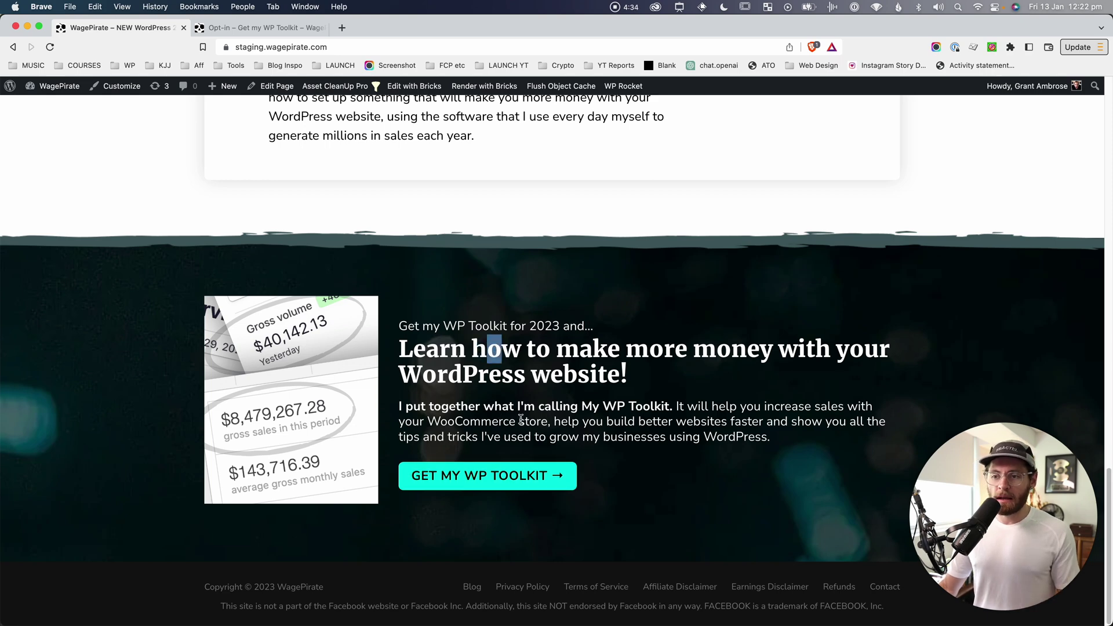
pyautogui.click(495, 480)
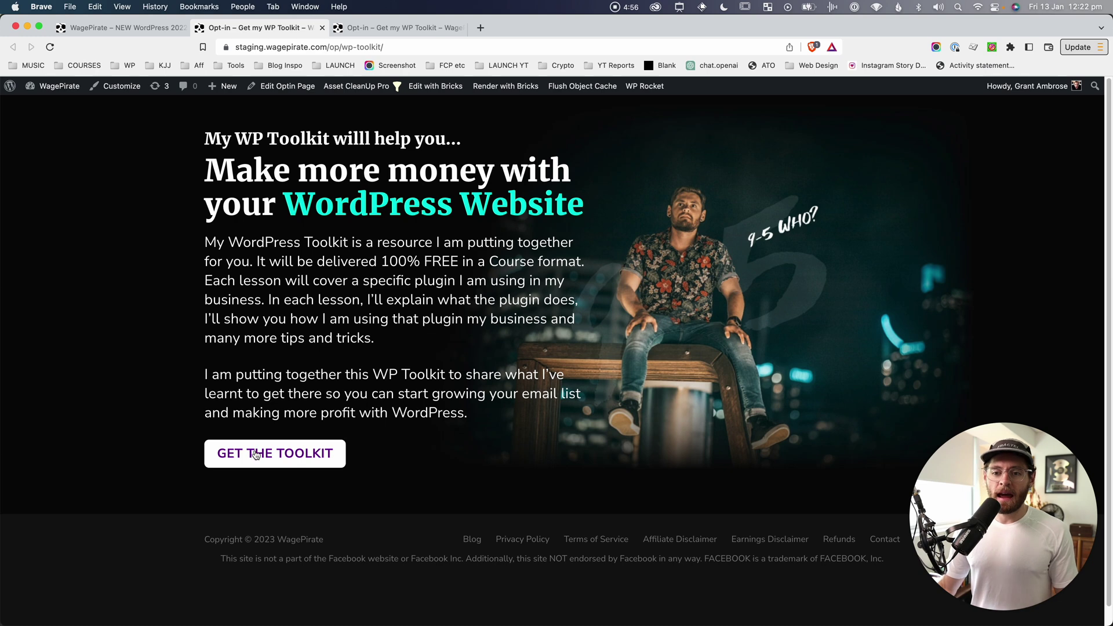
pyautogui.click(255, 454)
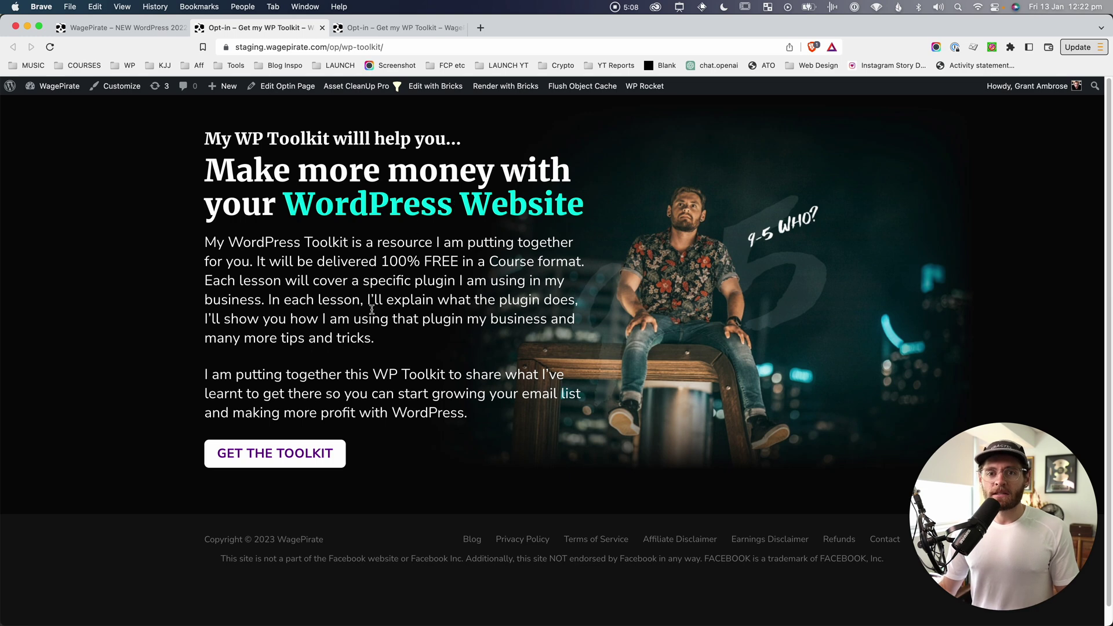
# Step: Inspect the opt-in page's HTML and highlight wffn_optin in the body element's class list
pyautogui.rightClick(145, 184)
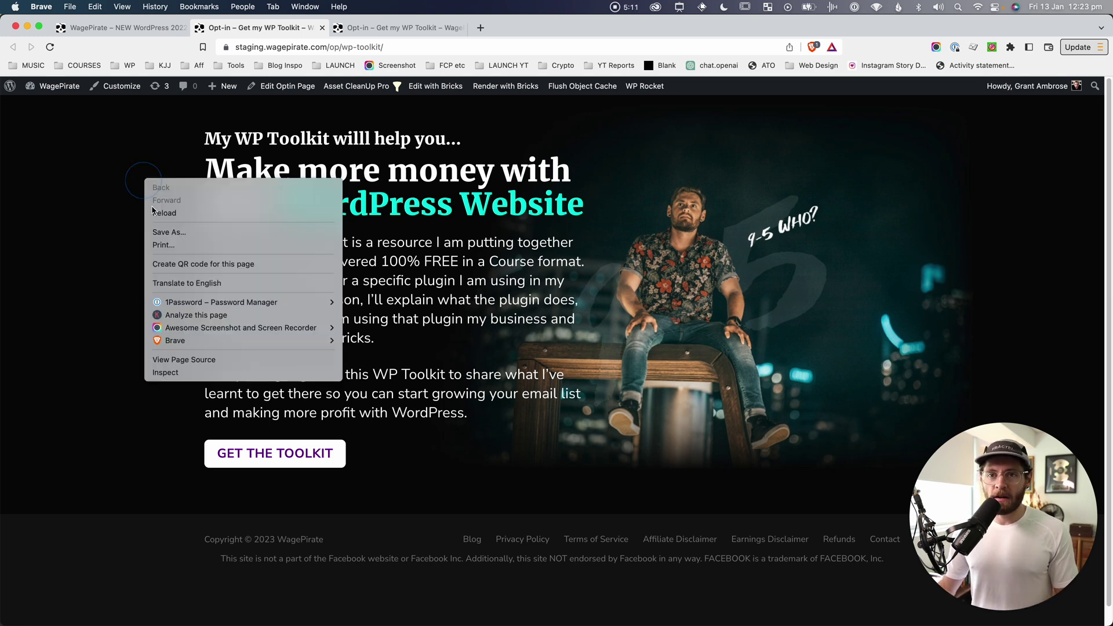
pyautogui.click(187, 365)
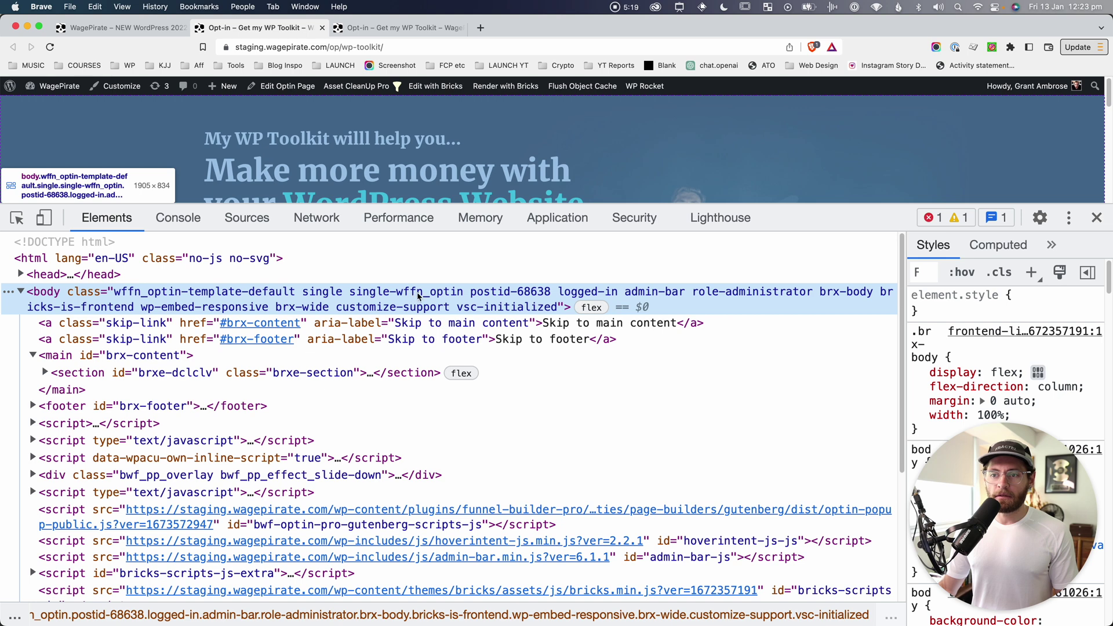
pyautogui.doubleClick(457, 292)
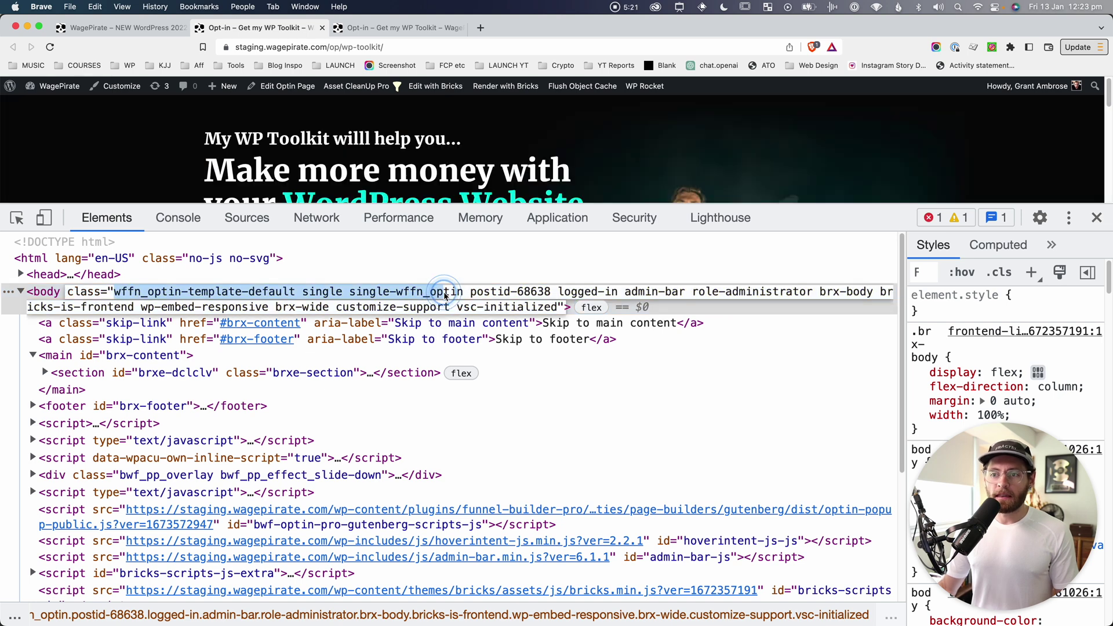
pyautogui.moveTo(463, 292); pyautogui.dragTo(406, 292)
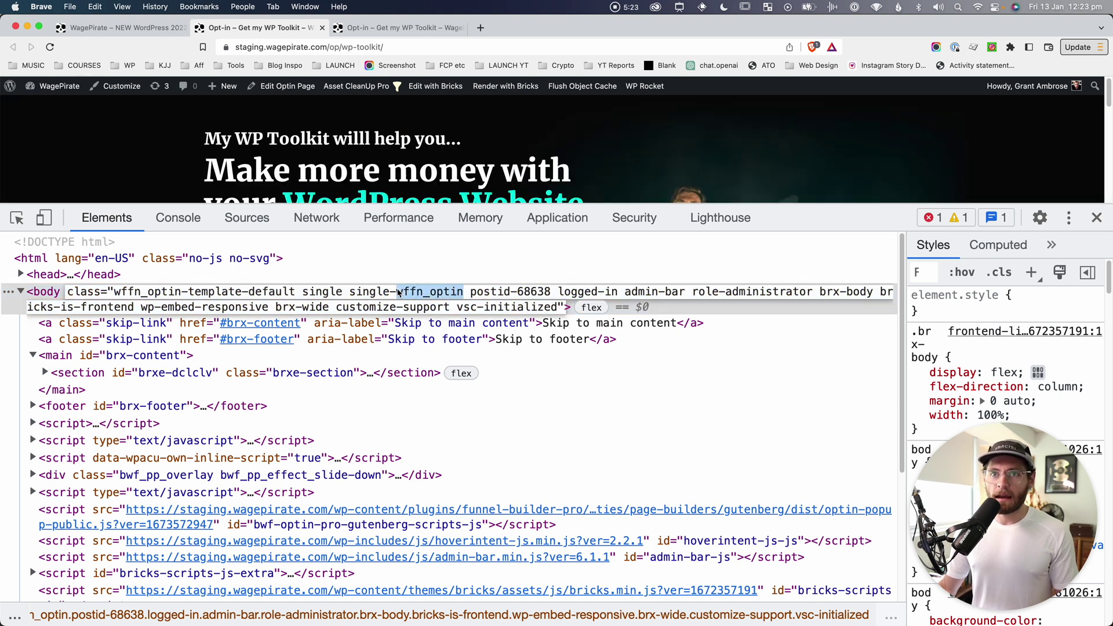
pyautogui.press('Escape')
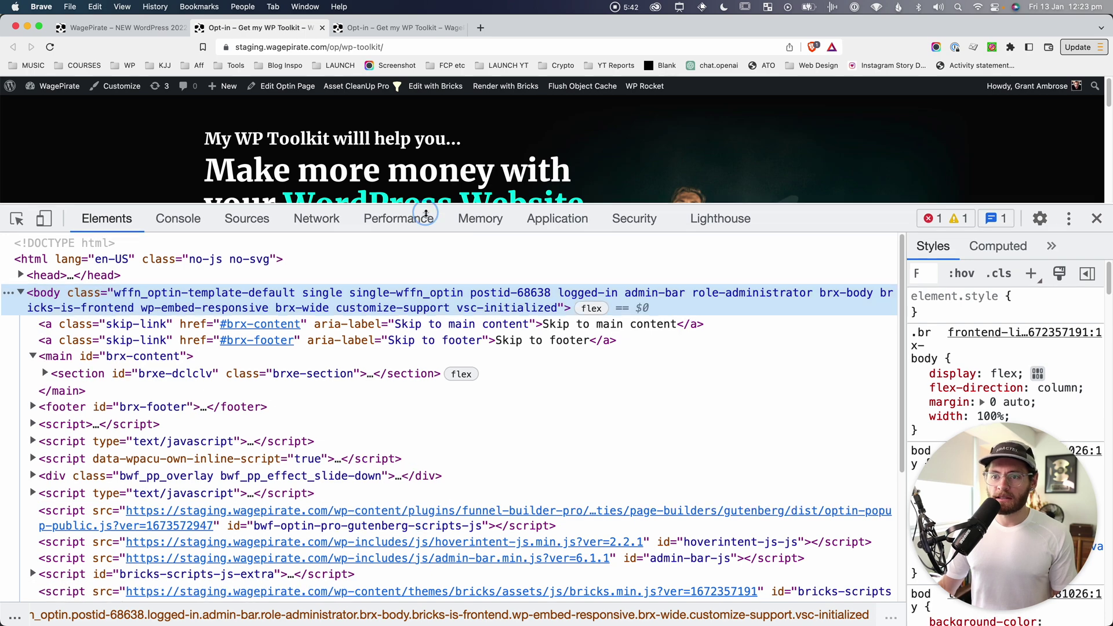
# Step: Shrink the developer tools area and compare the opt-in page's ending with the homepage's footer opt-in section
pyautogui.moveTo(425, 203); pyautogui.dragTo(448, 367)
pyautogui.scroll(-2, 513, 299)
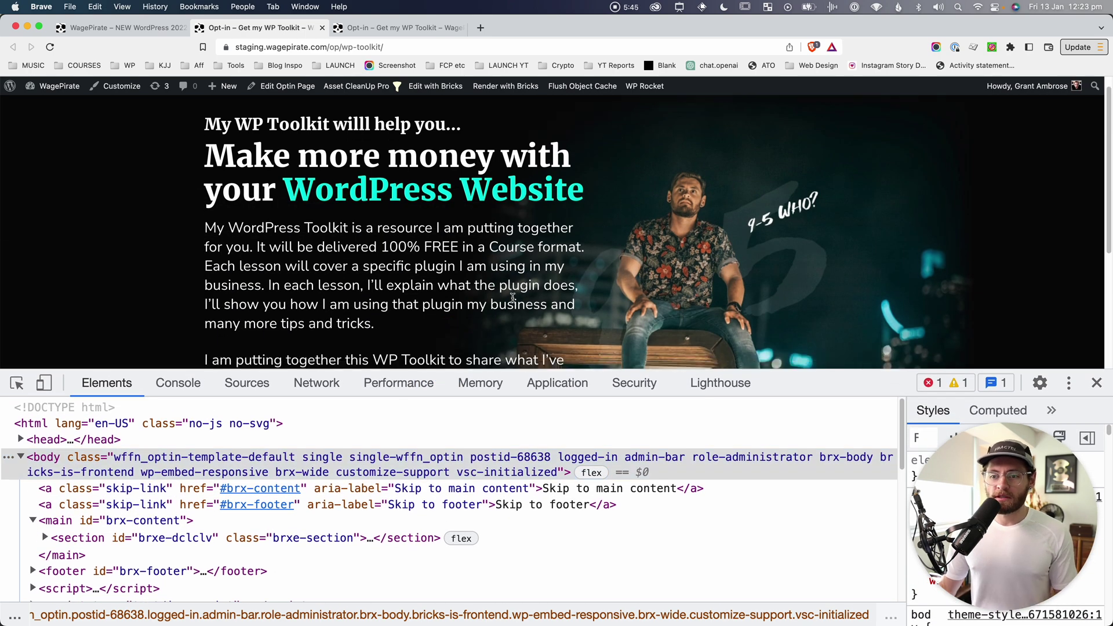
pyautogui.hotkey('ctrl', 'shift', 'Tab')
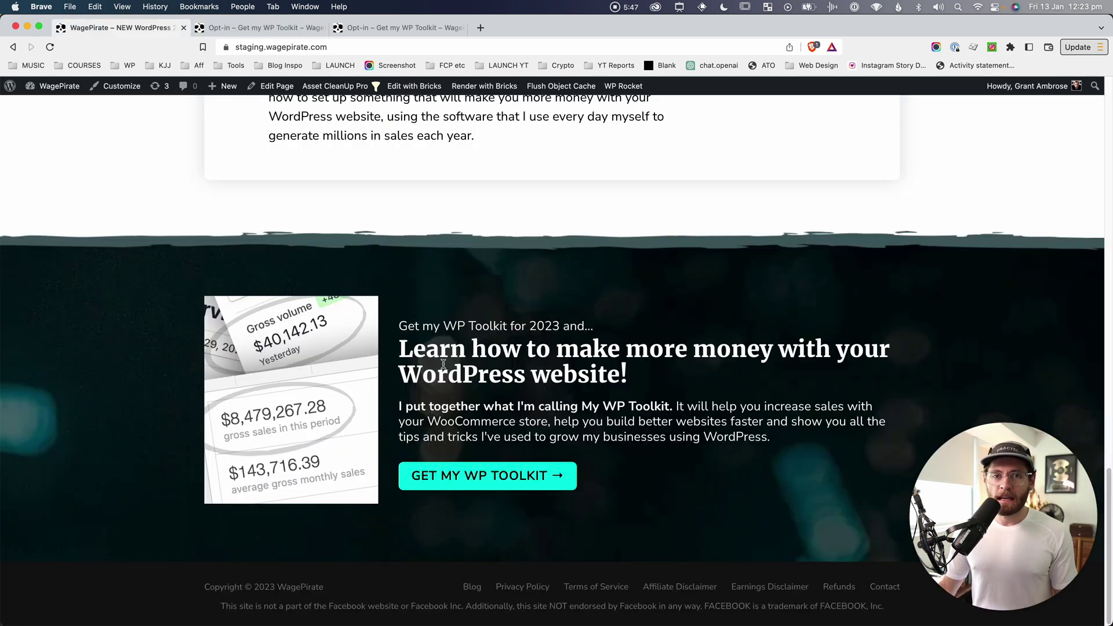
pyautogui.click(261, 28)
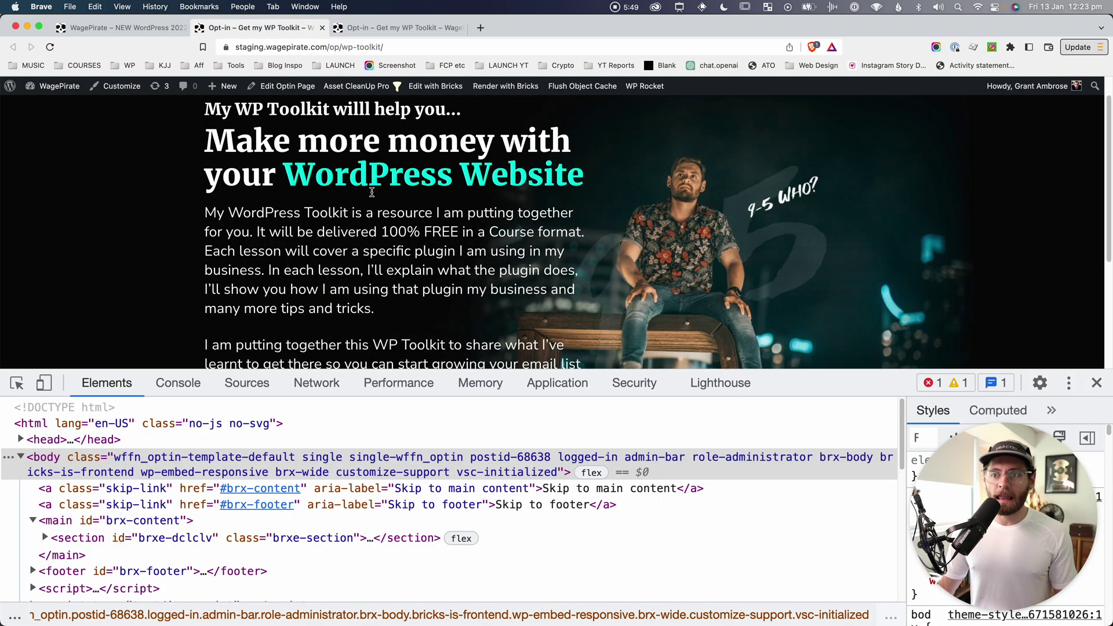
pyautogui.hotkey('ctrl', 'shift', 'Tab')
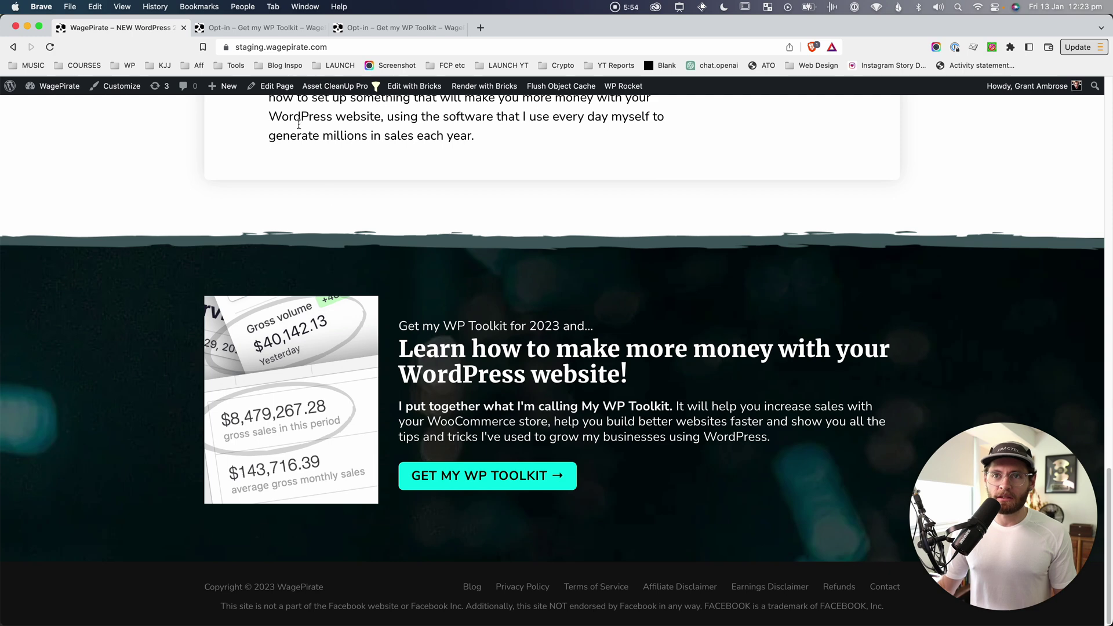
pyautogui.hotkey('ctrl', 'Tab')
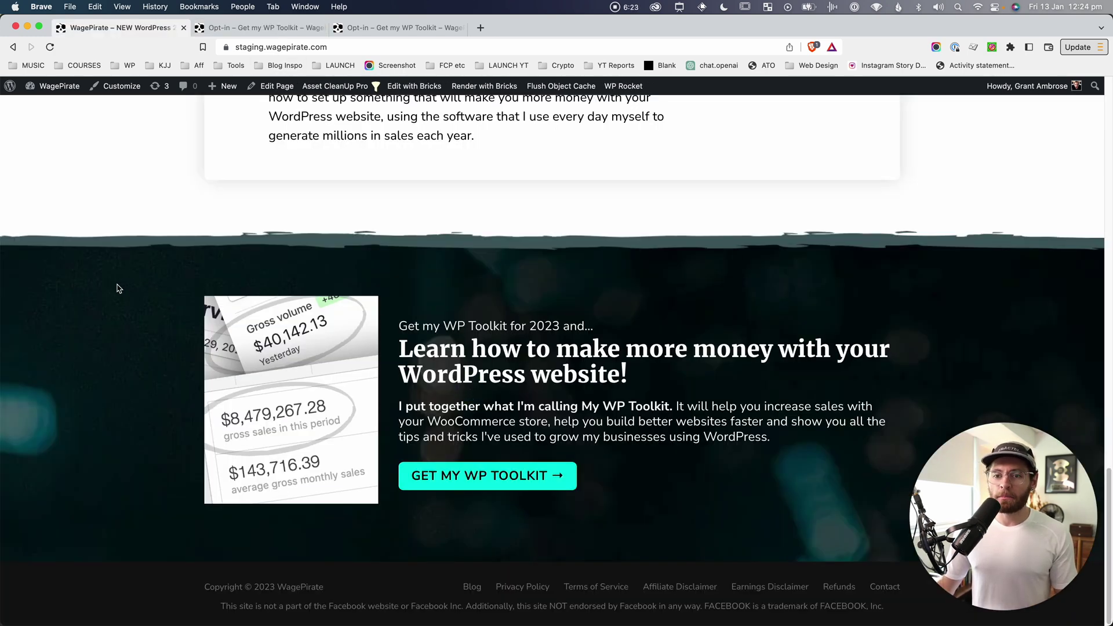
pyautogui.press('Escape')
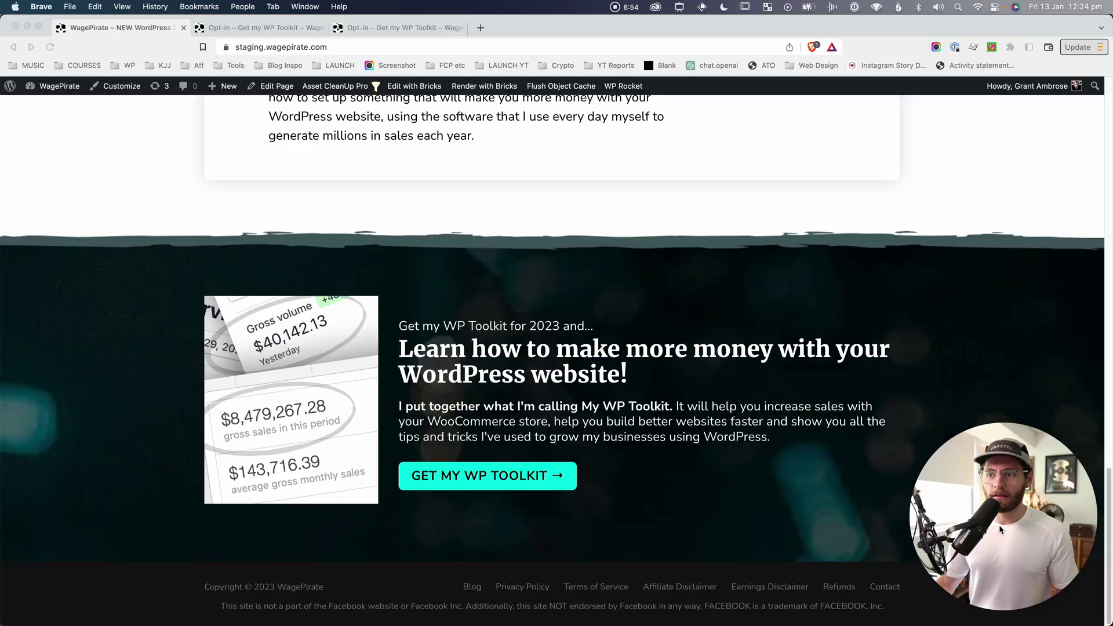
# Step: Open the Bricks templates list in the WordPress admin
pyautogui.moveTo(41, 92)
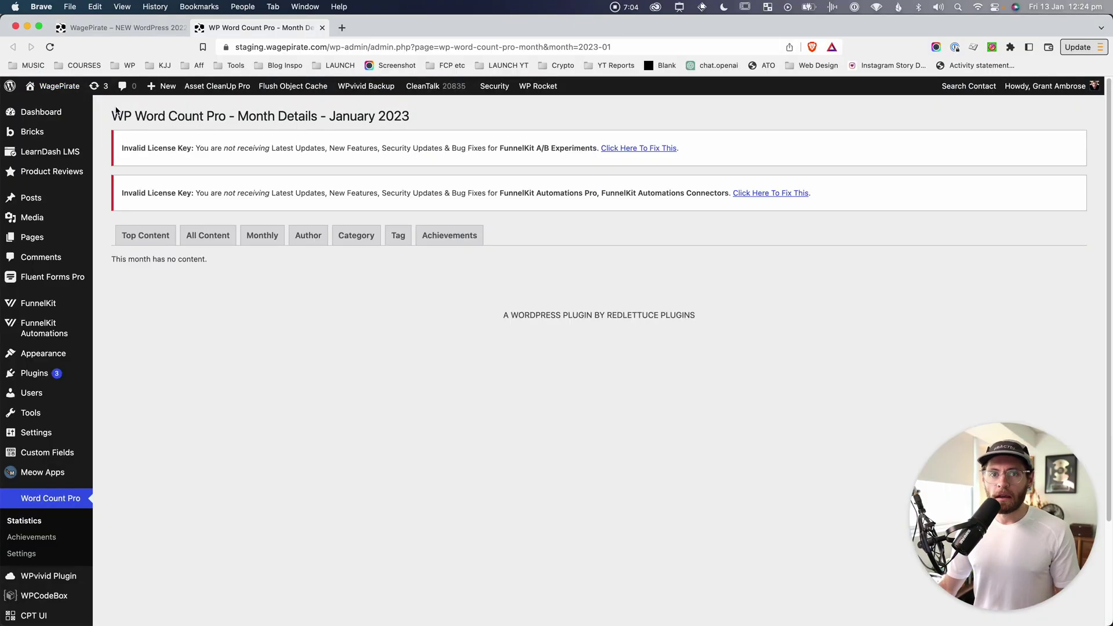
pyautogui.moveTo(35, 131)
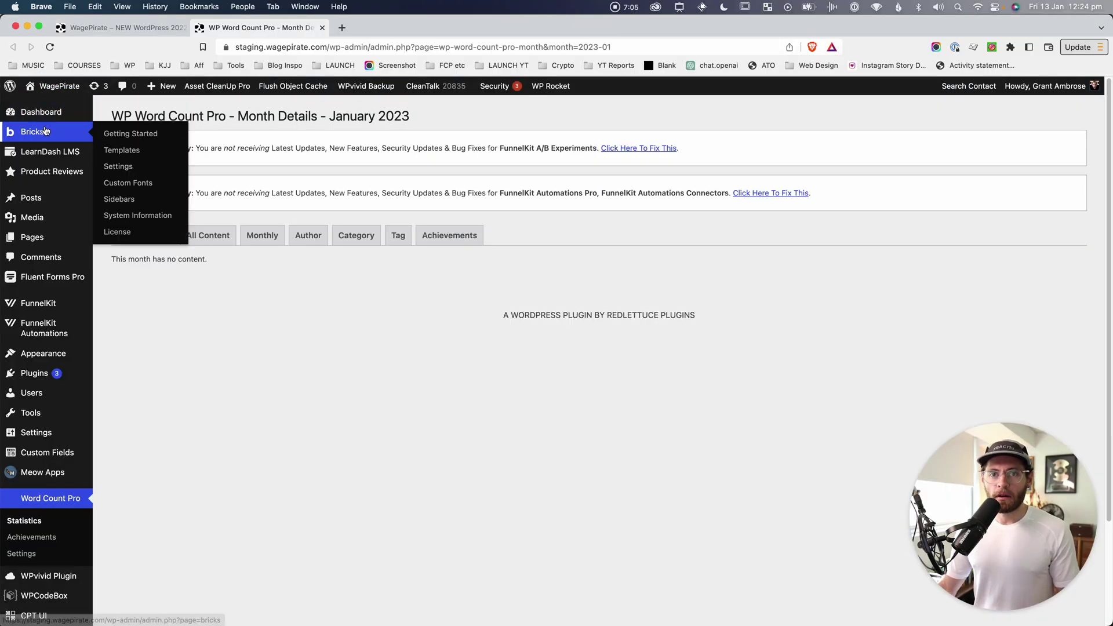
pyautogui.click(118, 151)
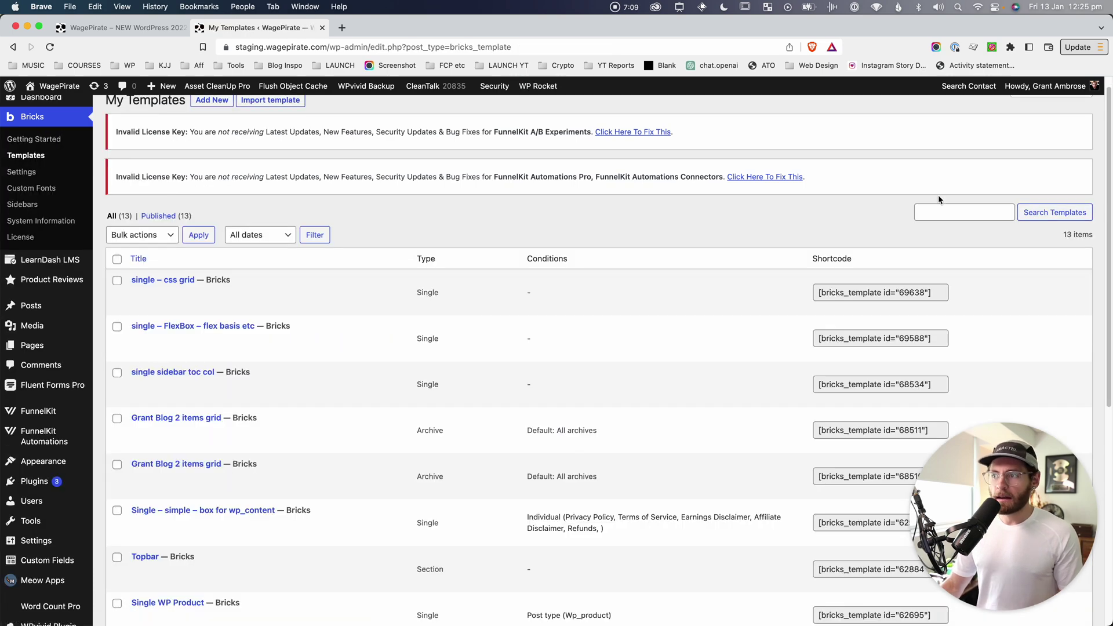
# Step: Search the templates for "footer", open the Footer template in a separate tab, and check its template type in the list
pyautogui.click(952, 210)
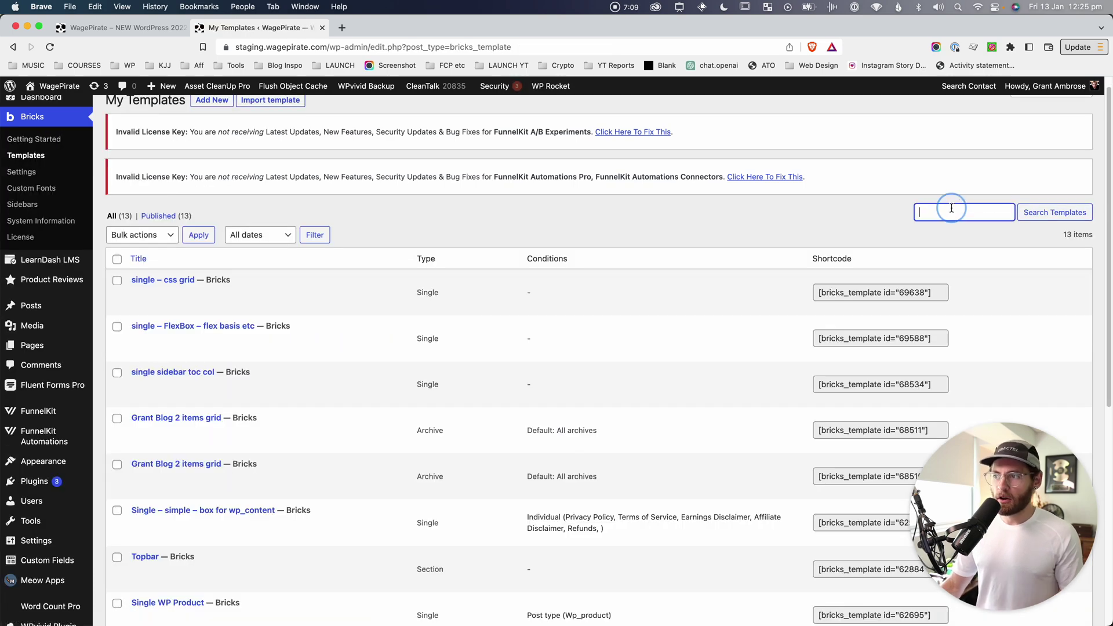
pyautogui.write('footer')
pyautogui.press('Return')
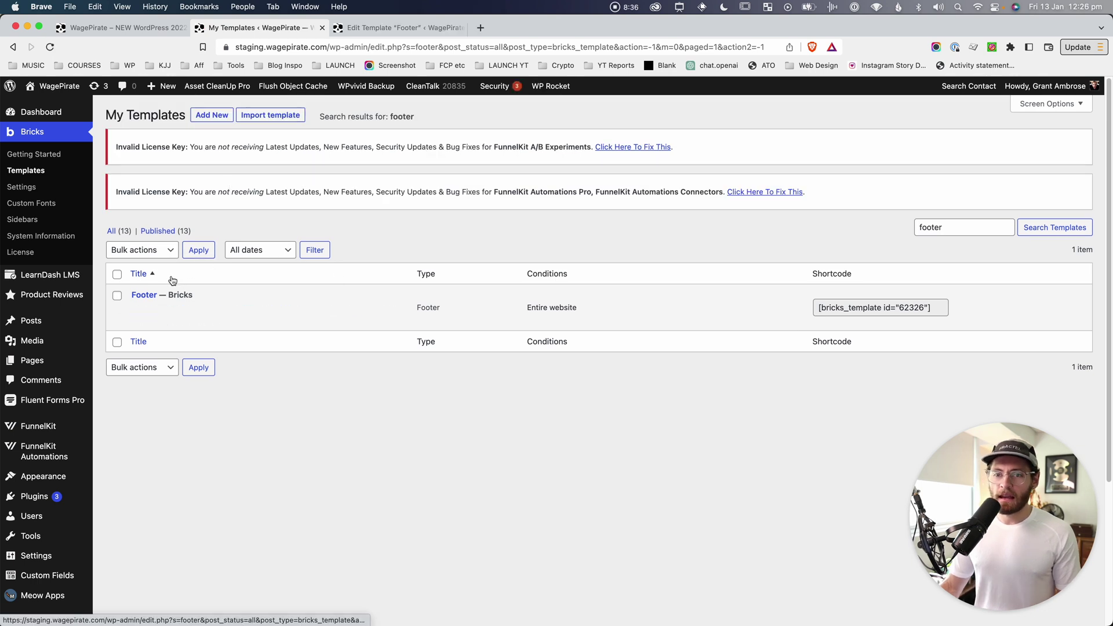
pyautogui.keyDown('super'); pyautogui.click(152, 296); pyautogui.keyUp('super')
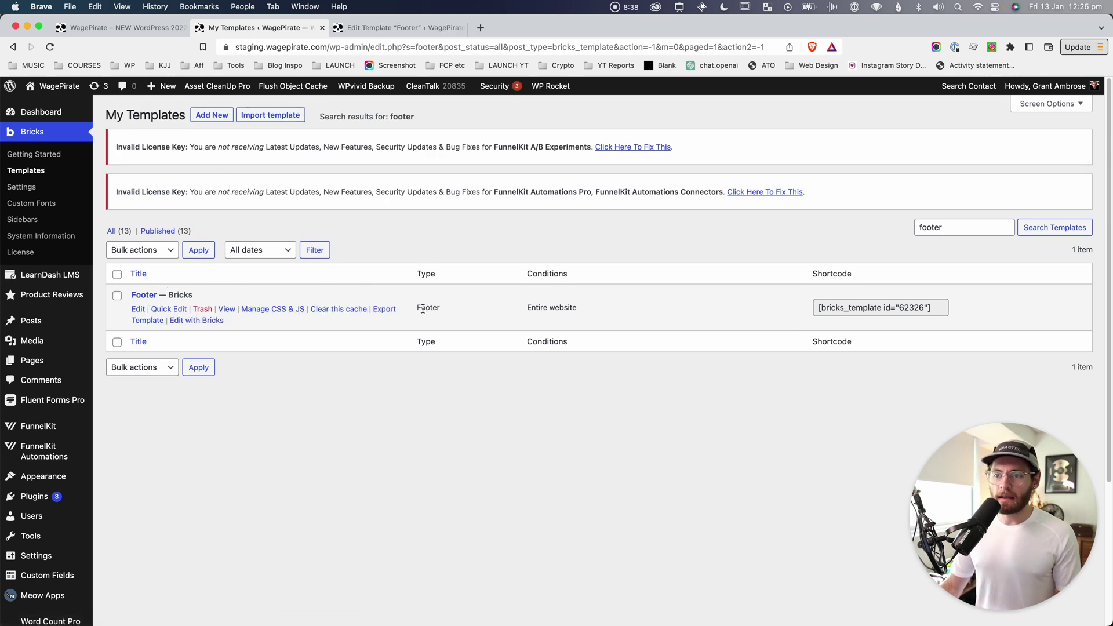
pyautogui.doubleClick(440, 313)
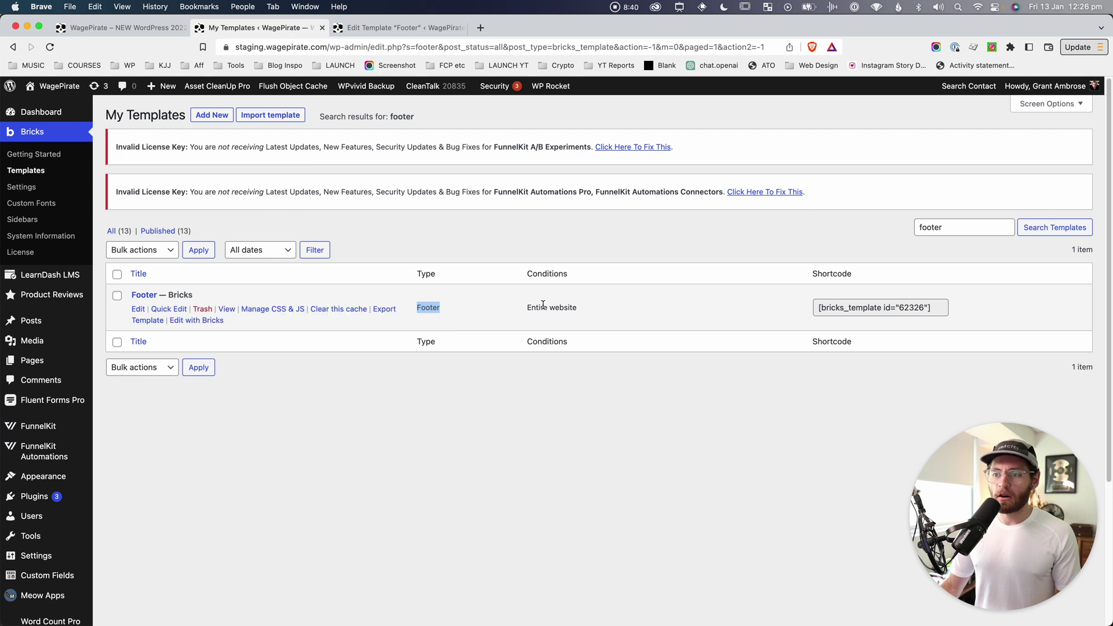
# Step: Check the Footer template's condition in the list, and publish a new template titled "footer test" with the type Footer
pyautogui.moveTo(540, 308); pyautogui.dragTo(576, 304)
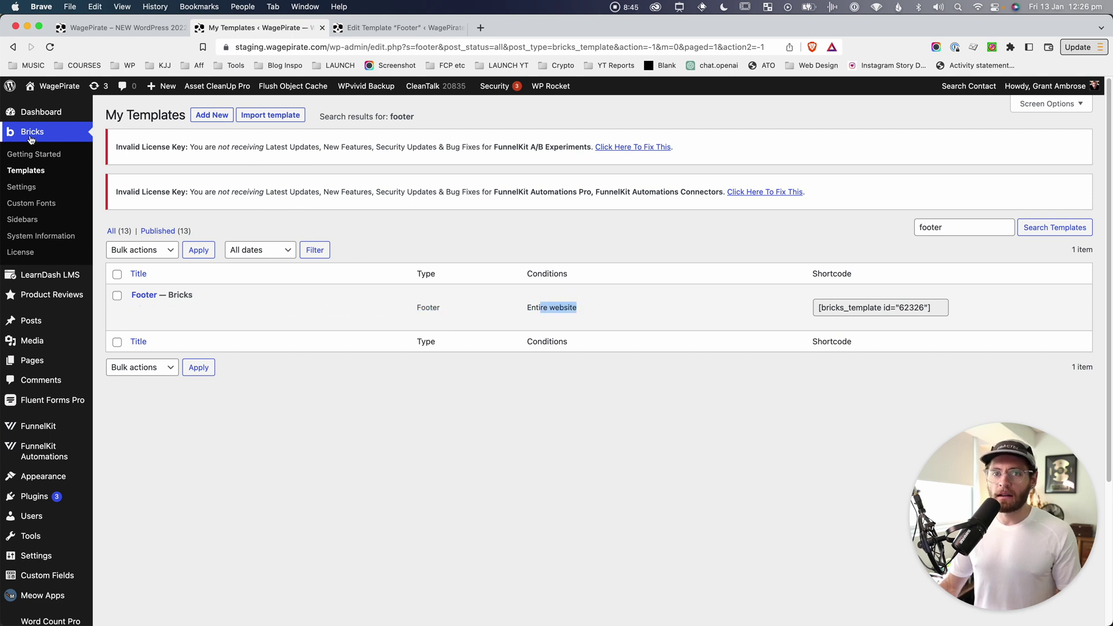
pyautogui.keyDown('super'); pyautogui.click(212, 115); pyautogui.keyUp('super')
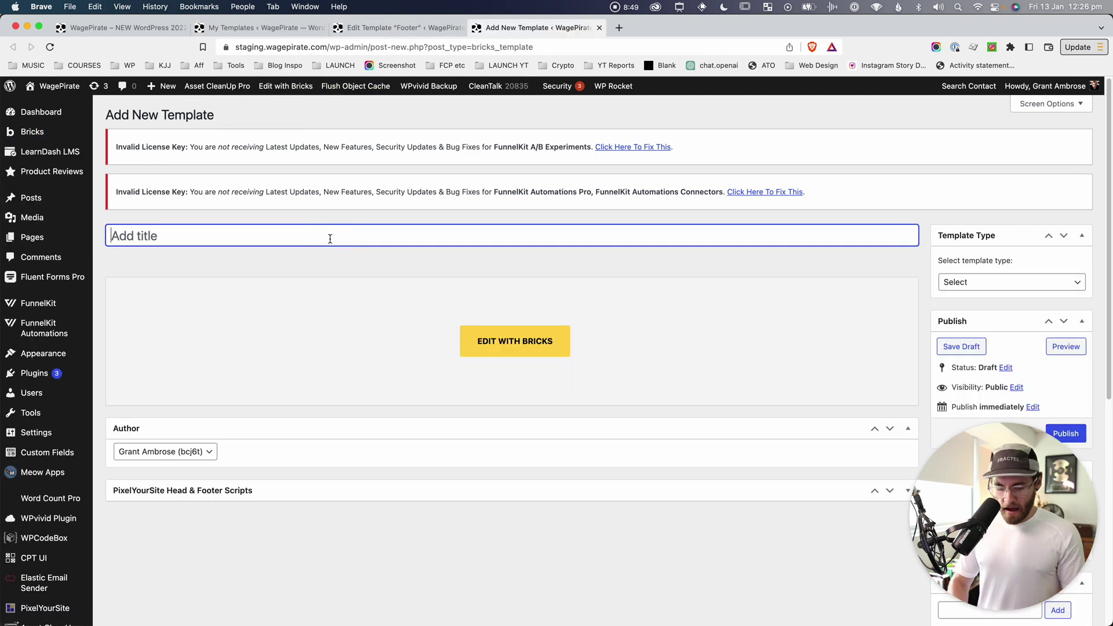
pyautogui.write('footer test')
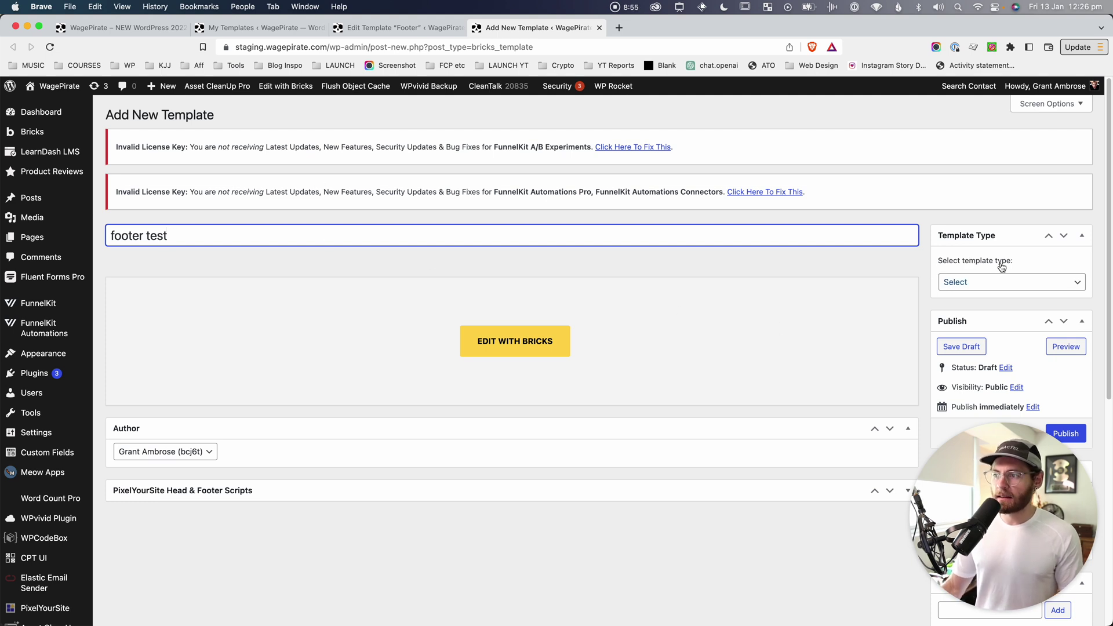
pyautogui.click(1010, 284)
pyautogui.click(994, 309)
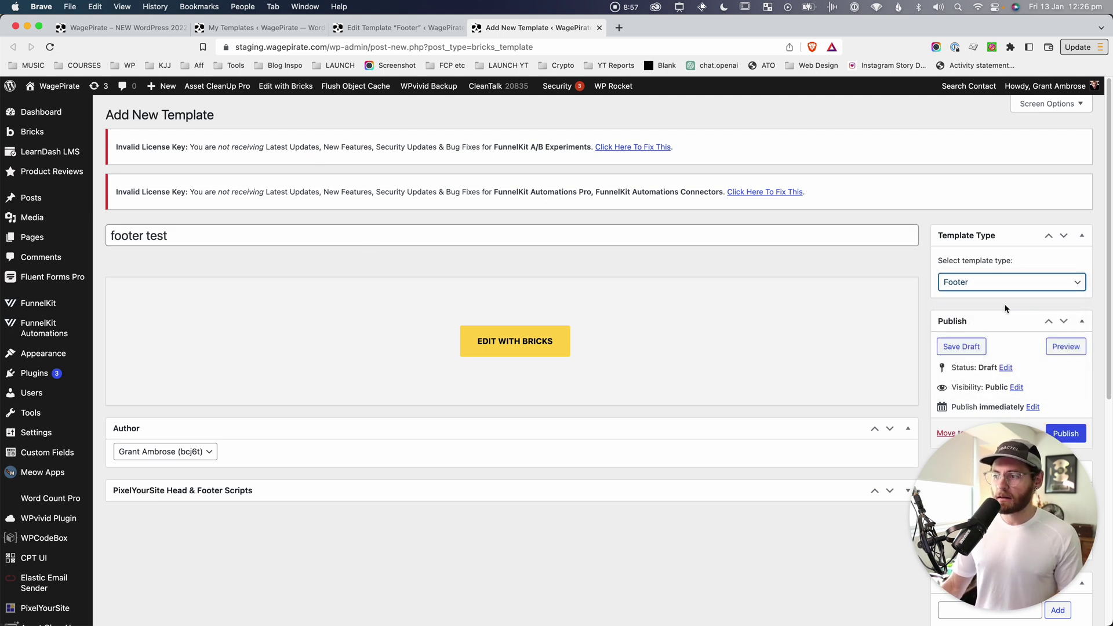
pyautogui.scroll(-4, 1082, 223)
pyautogui.click(1077, 231)
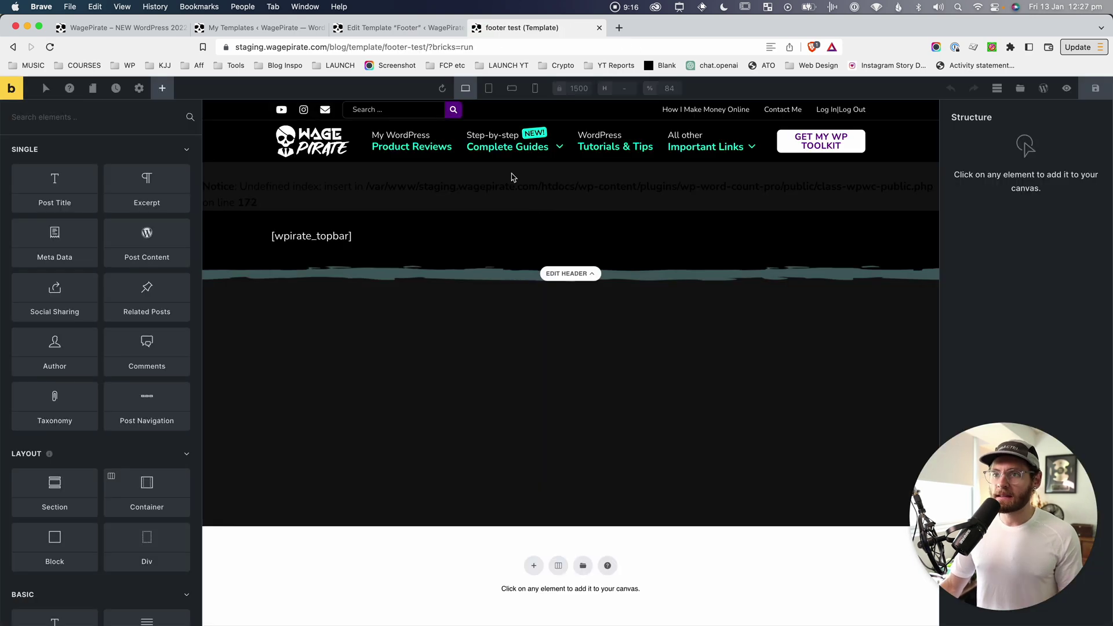
# Step: Add an Entire website condition in the footer test template's settings and close the editor without saving it
pyautogui.click(139, 88)
pyautogui.click(70, 207)
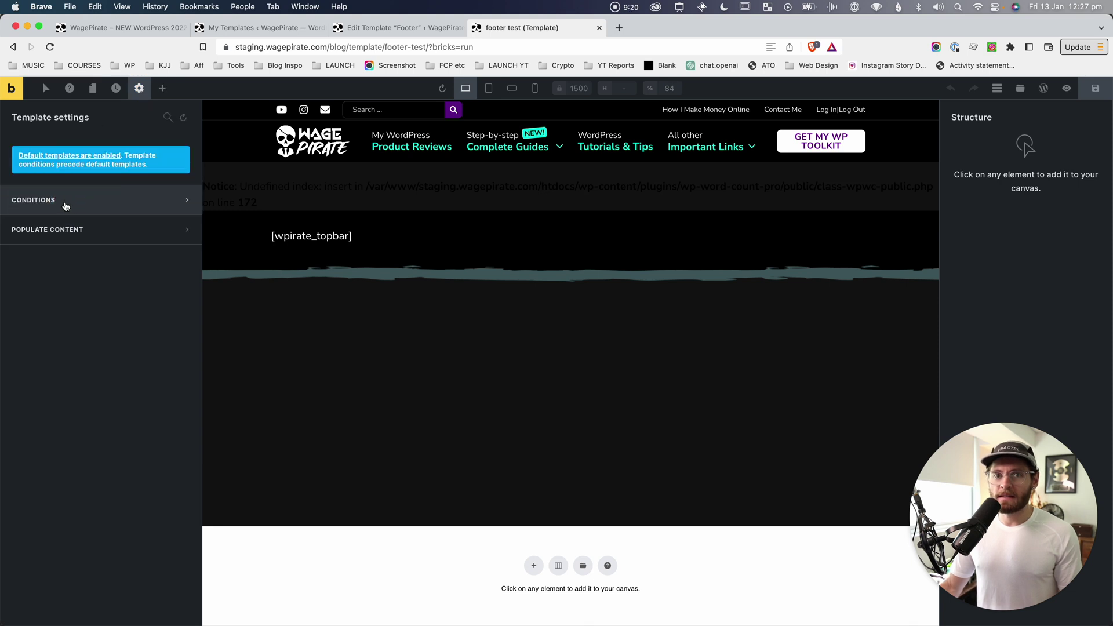
pyautogui.click(66, 207)
pyautogui.click(101, 256)
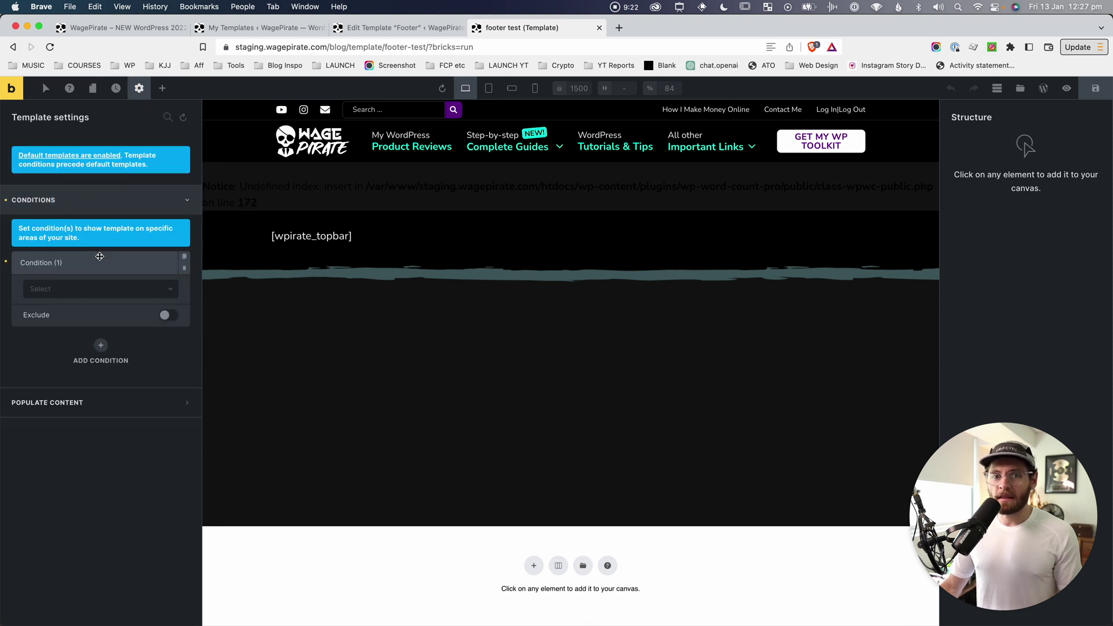
pyautogui.click(70, 291)
pyautogui.click(80, 306)
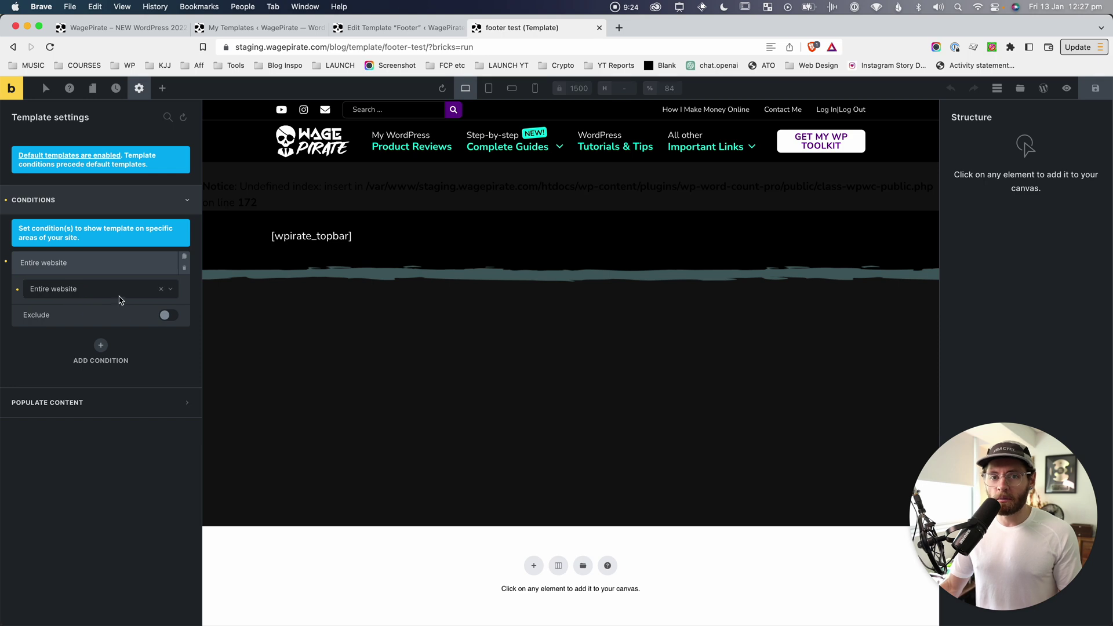
pyautogui.press('super+w')
pyautogui.click(595, 247)
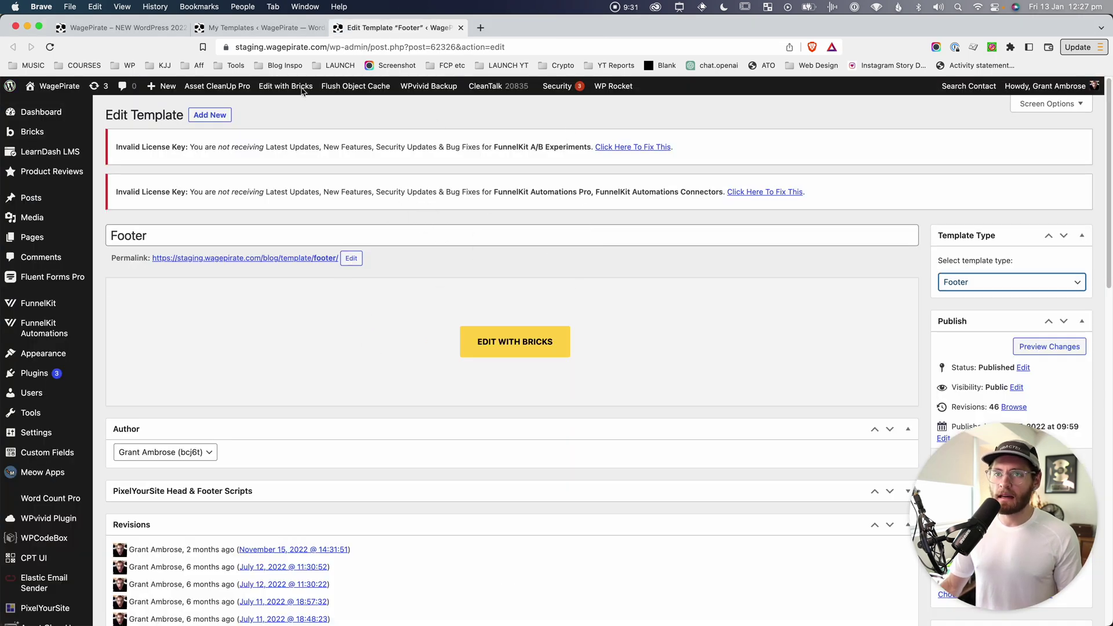
# Step: Open the existing Footer template in the Bricks editor and examine its optin and footer sections in the collapsed structure
pyautogui.click(261, 27)
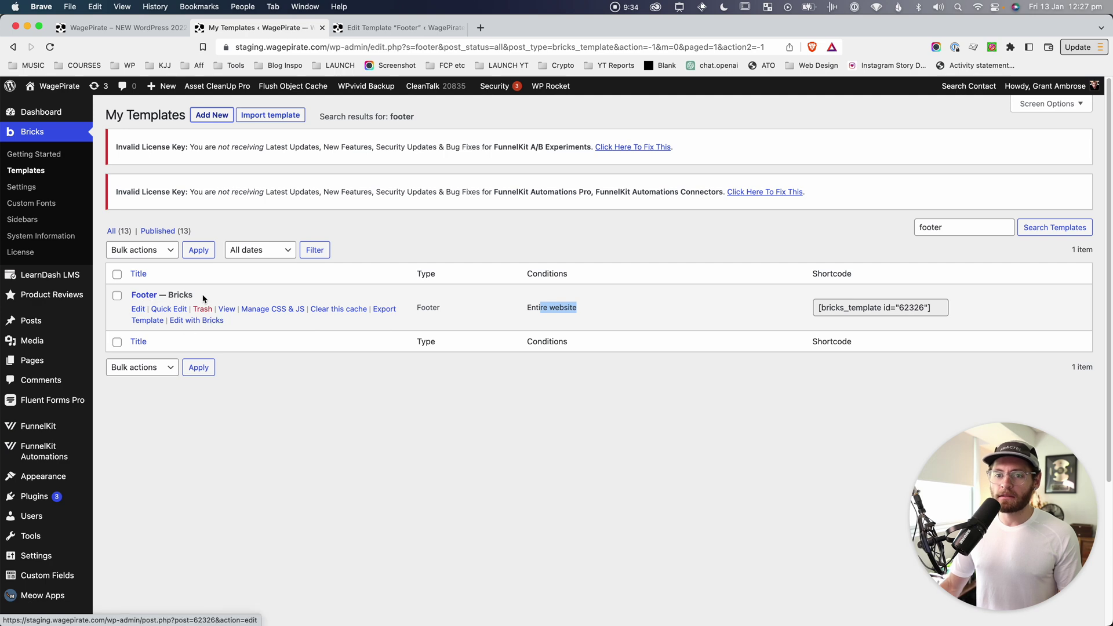
pyautogui.keyDown('super'); pyautogui.click(200, 320); pyautogui.keyUp('super')
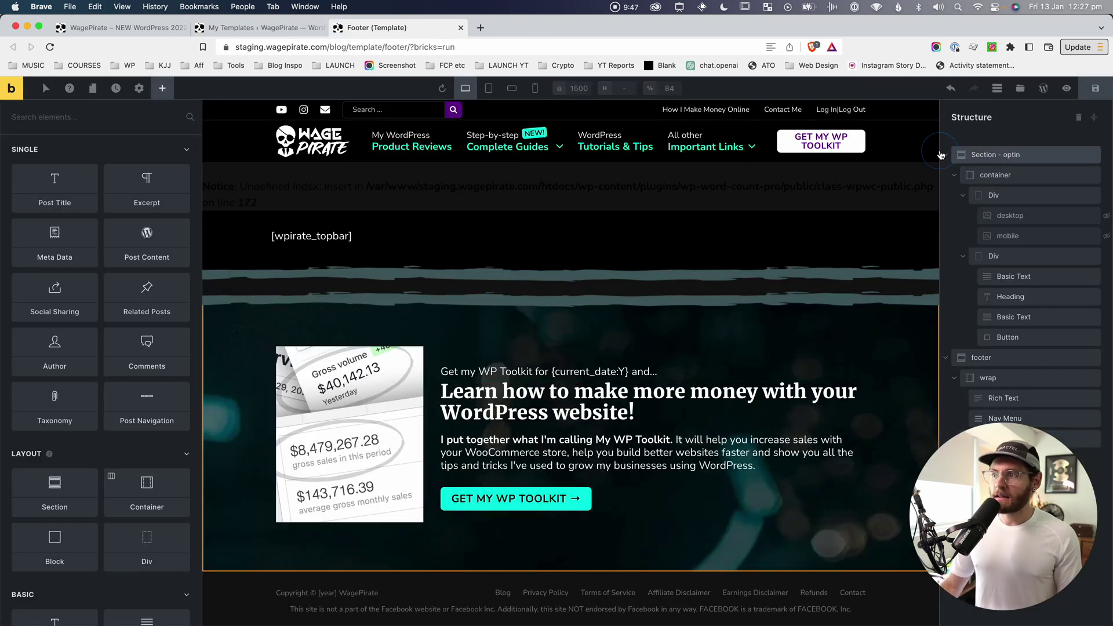
pyautogui.click(943, 155)
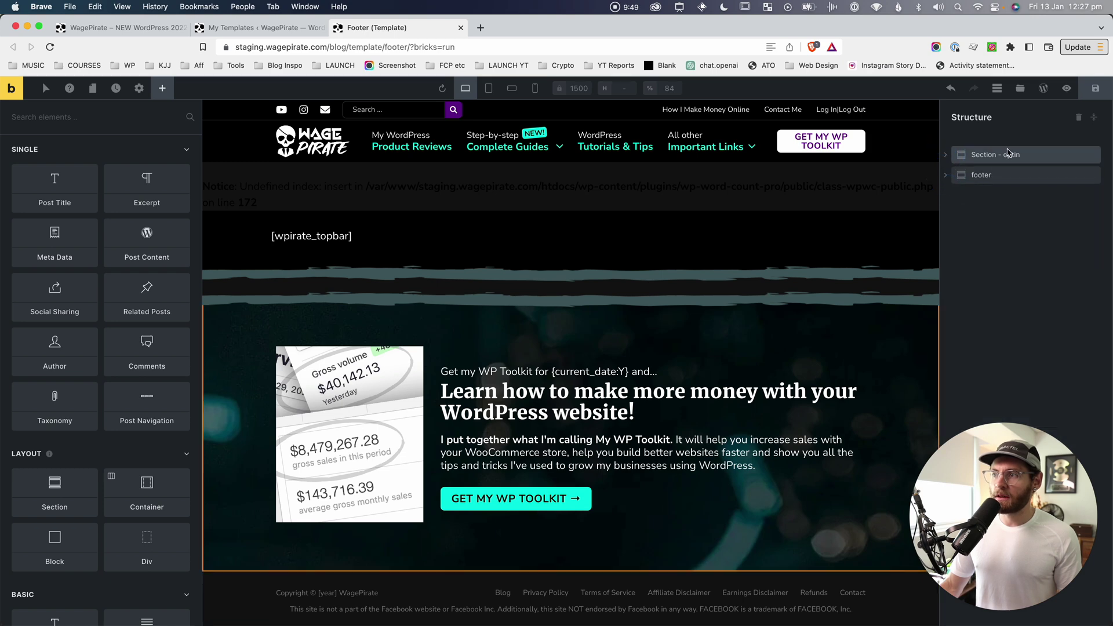
pyautogui.click(991, 157)
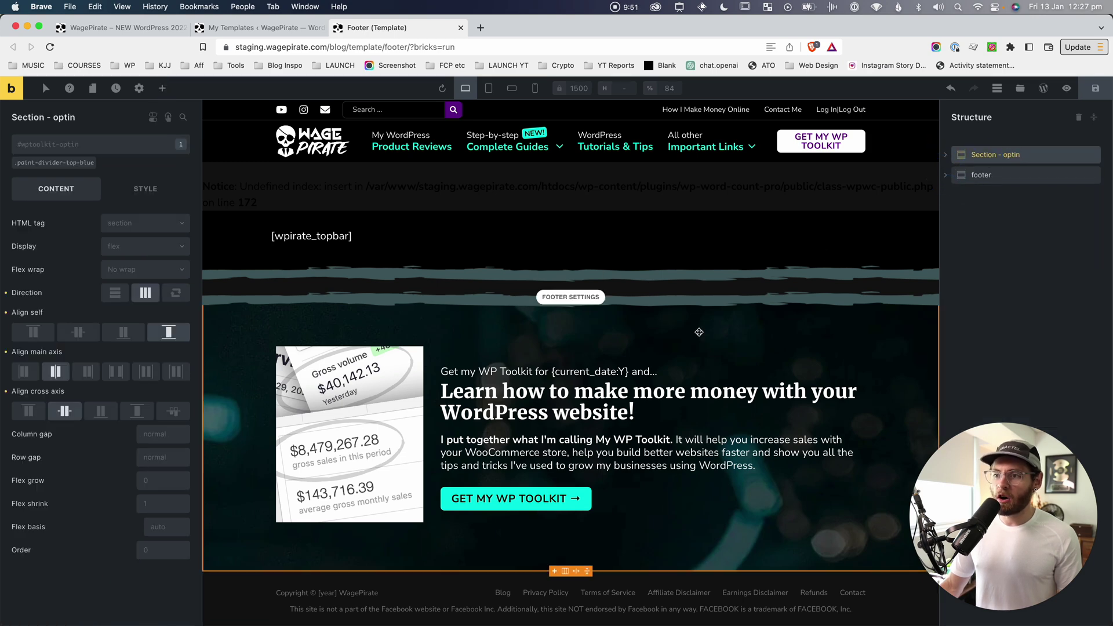
pyautogui.click(986, 175)
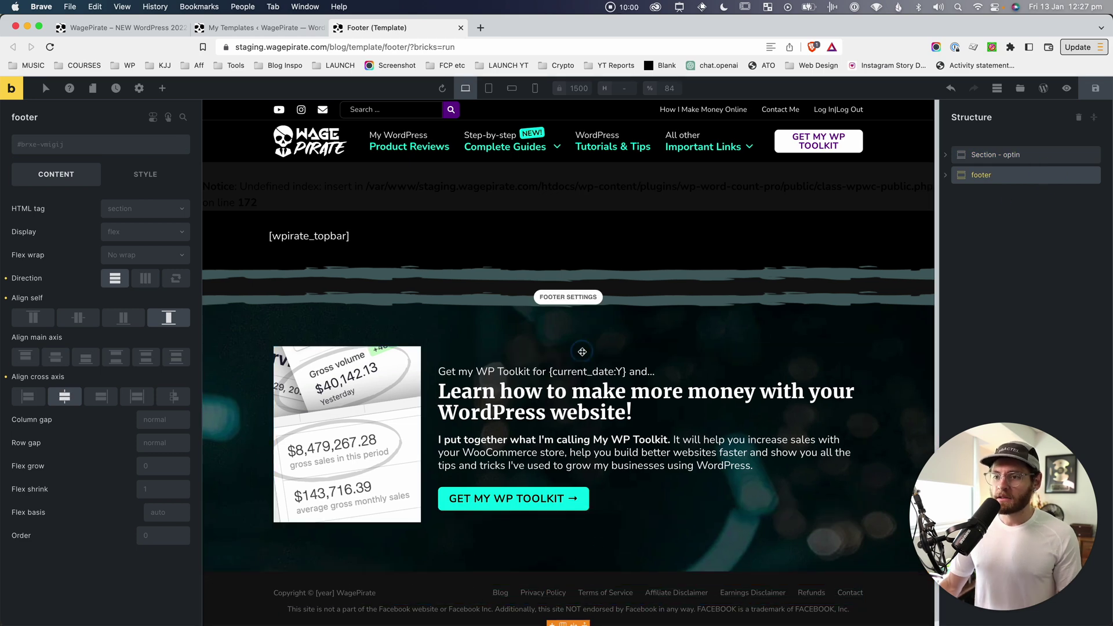
pyautogui.click(320, 359)
pyautogui.click(962, 156)
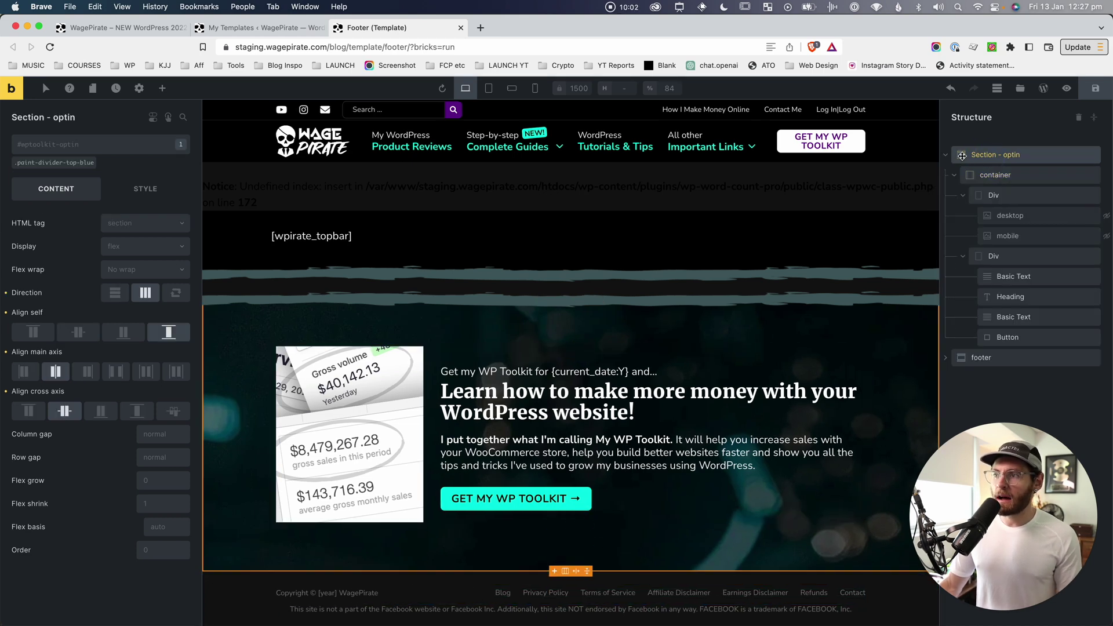
pyautogui.click(947, 156)
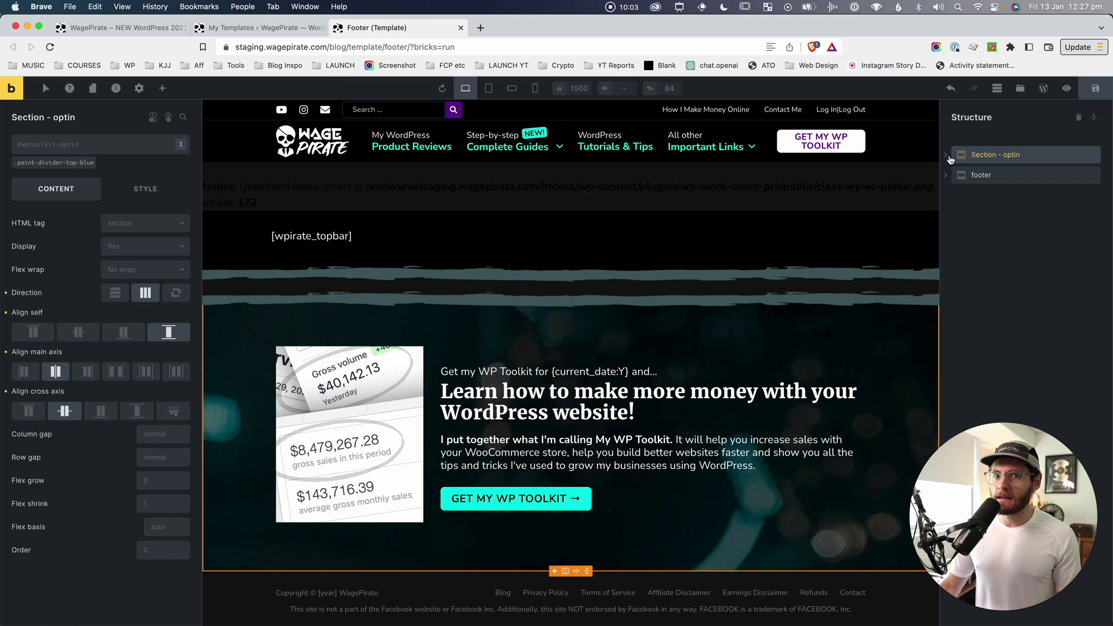
# Step: Add a render condition to Section - optin and search the condition types for "post type"
pyautogui.click(152, 116)
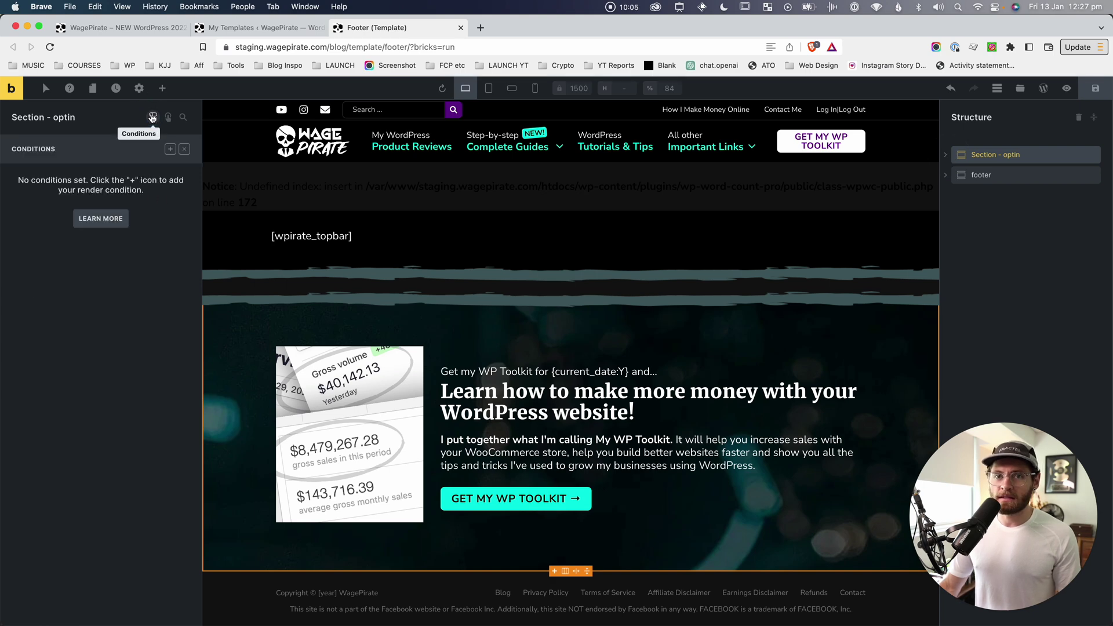
pyautogui.click(170, 149)
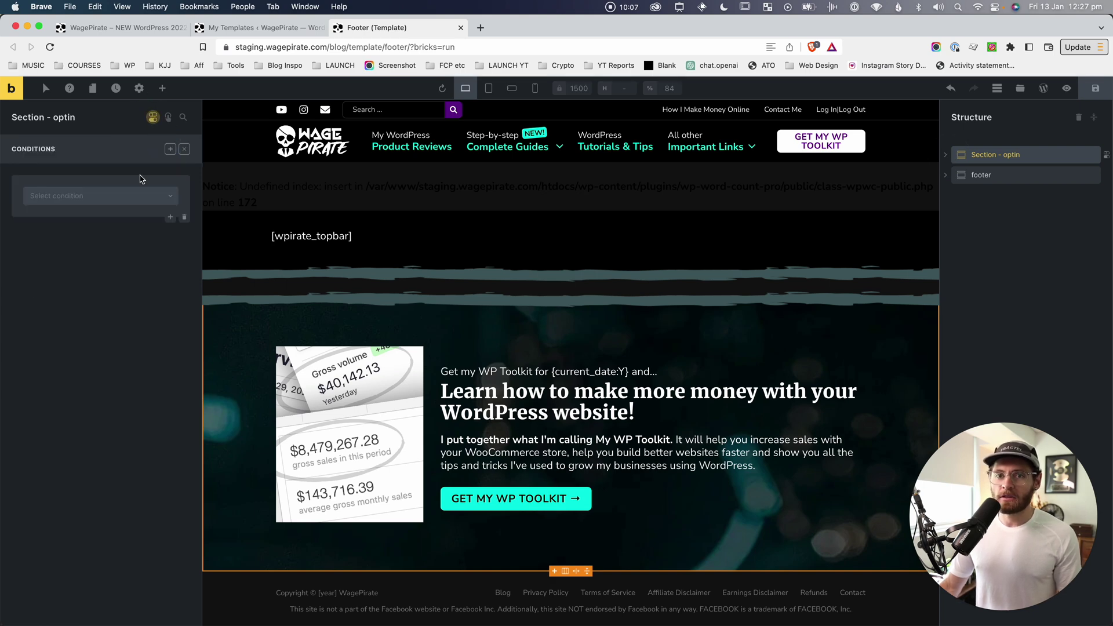
pyautogui.click(56, 199)
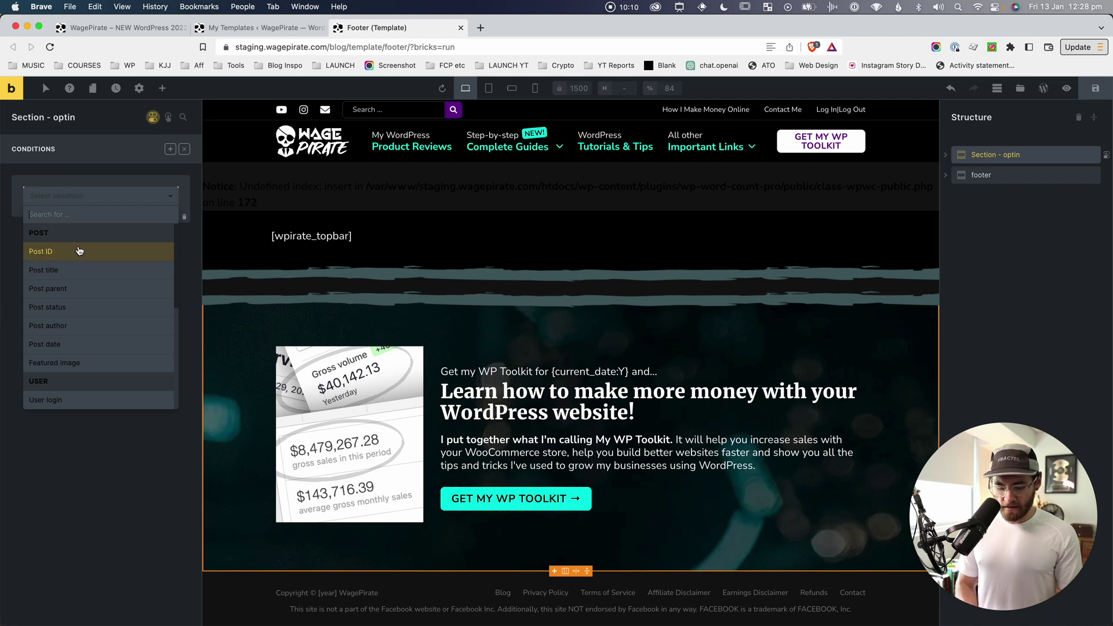
pyautogui.write('post type')
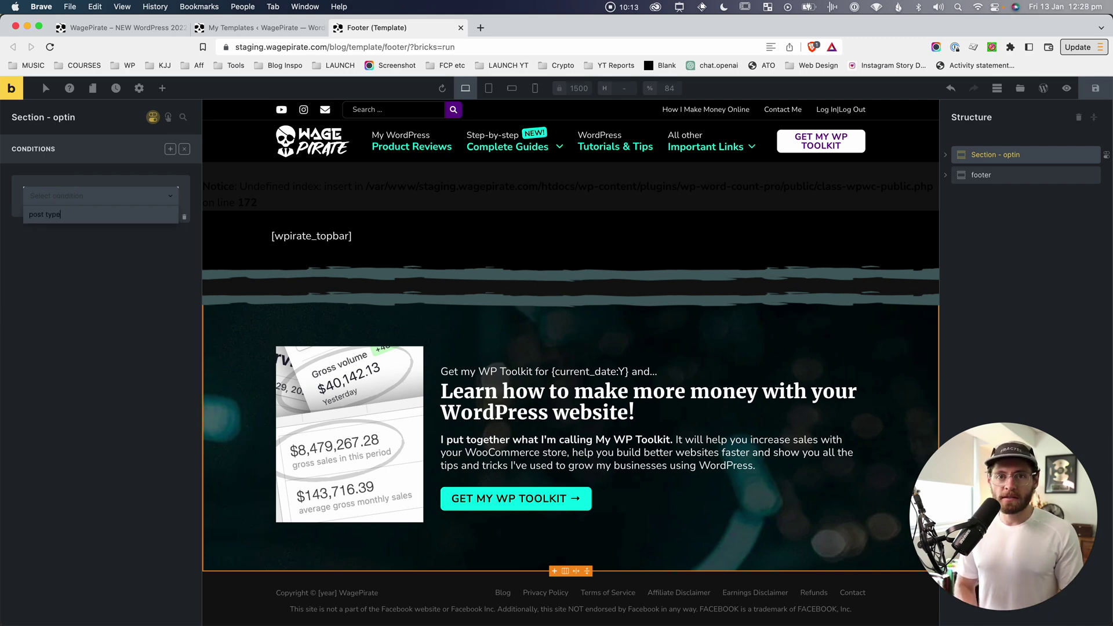
# Step: Clear the condition search and set the optin section's condition type to Dynamic data
pyautogui.press('BackSpace')
pyautogui.press('BackSpace')
pyautogui.press('BackSpace')
pyautogui.press('BackSpace')
pyautogui.press('BackSpace')
pyautogui.press('BackSpace')
pyautogui.press('BackSpace')
pyautogui.press('BackSpace')
pyautogui.press('BackSpace')
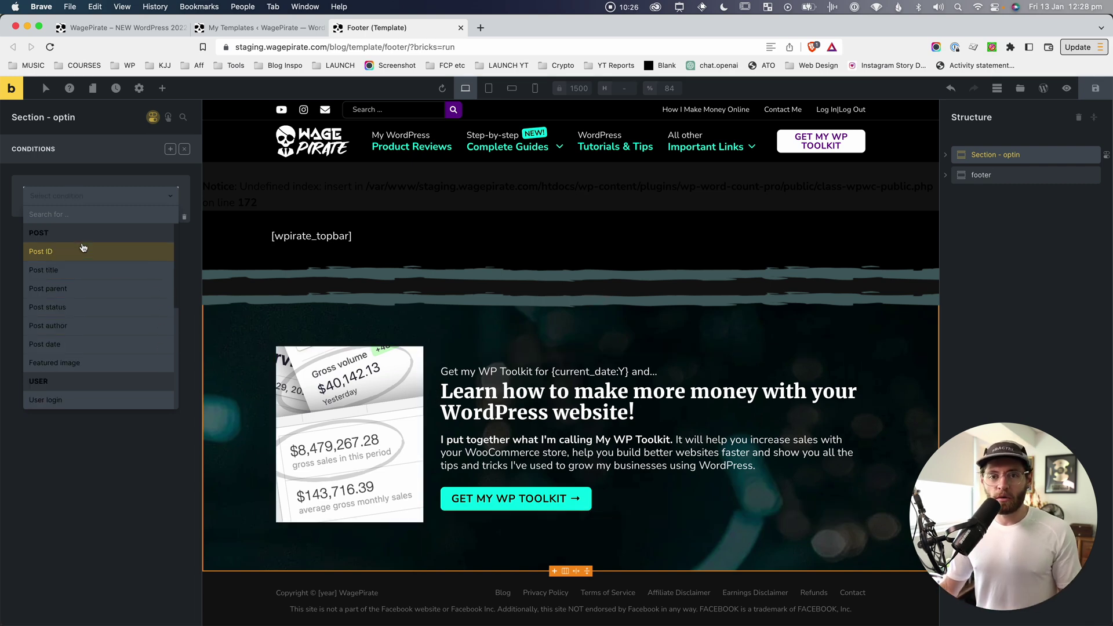
pyautogui.scroll(-2, 83, 248)
pyautogui.scroll(-5, 83, 248)
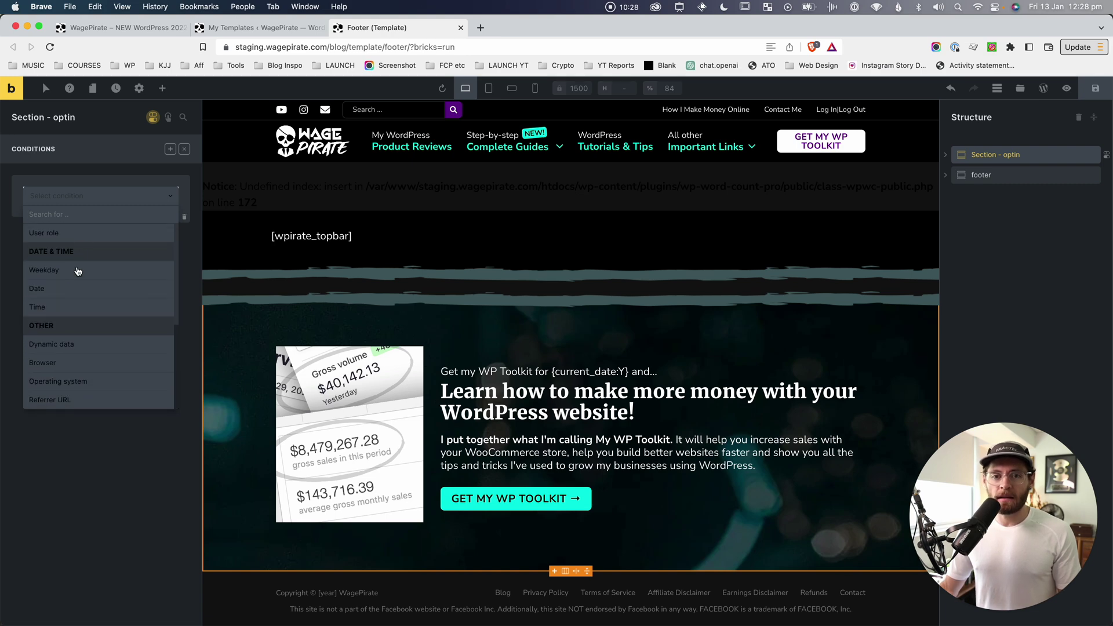
pyautogui.click(60, 345)
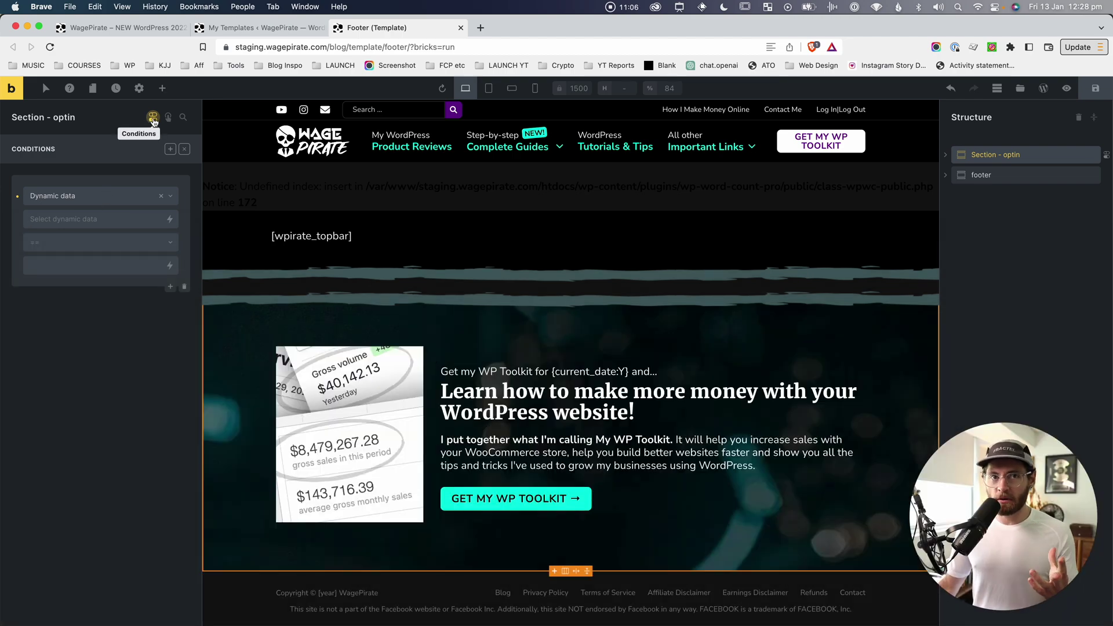
# Step: Inspect the homepage's HTML, highlight the page class on the body element, and close the developer tools
pyautogui.click(160, 29)
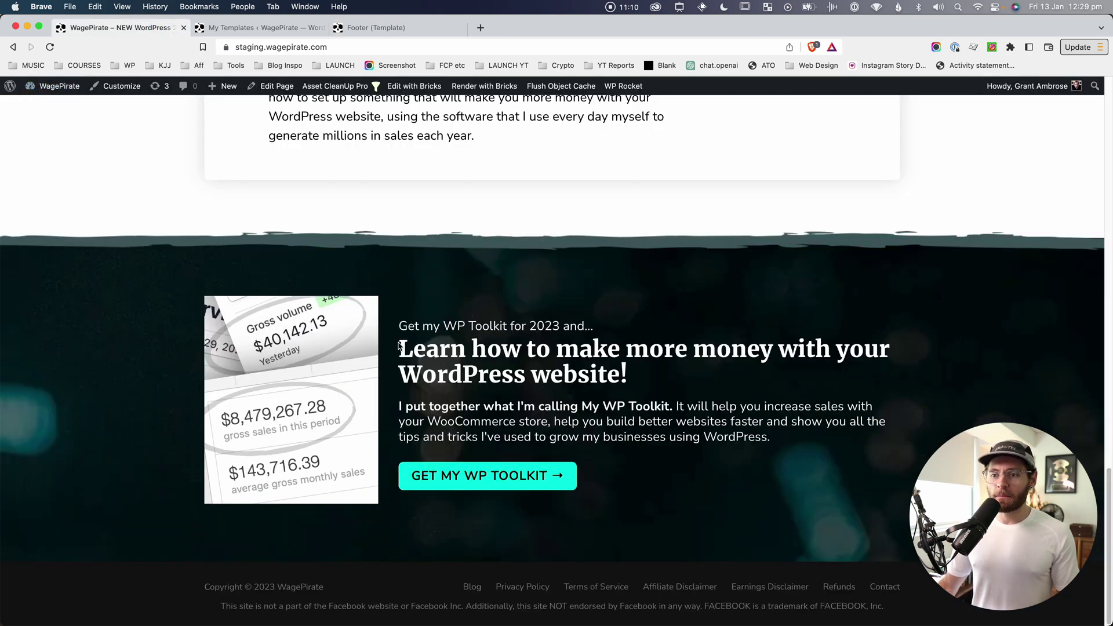
pyautogui.click(480, 476)
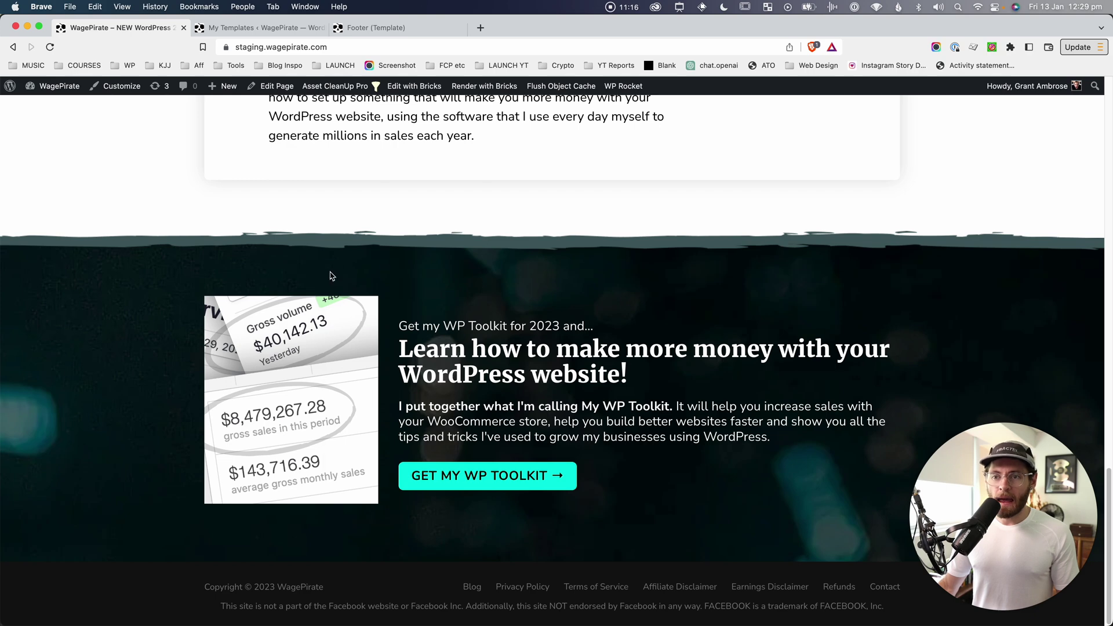
pyautogui.rightClick(332, 276)
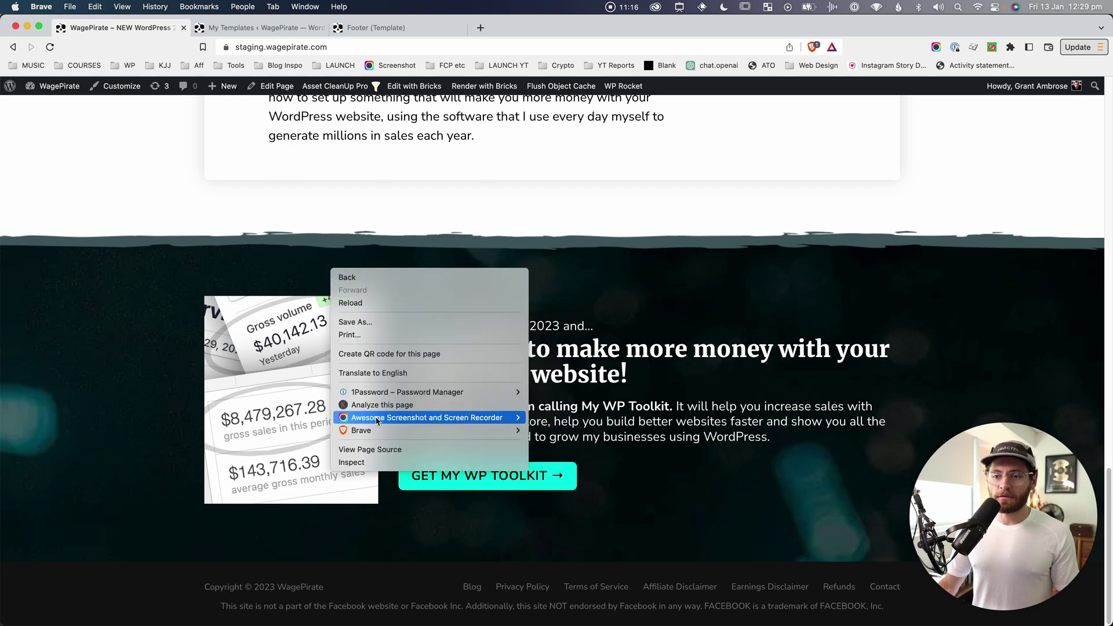
pyautogui.click(371, 460)
pyautogui.click(294, 456)
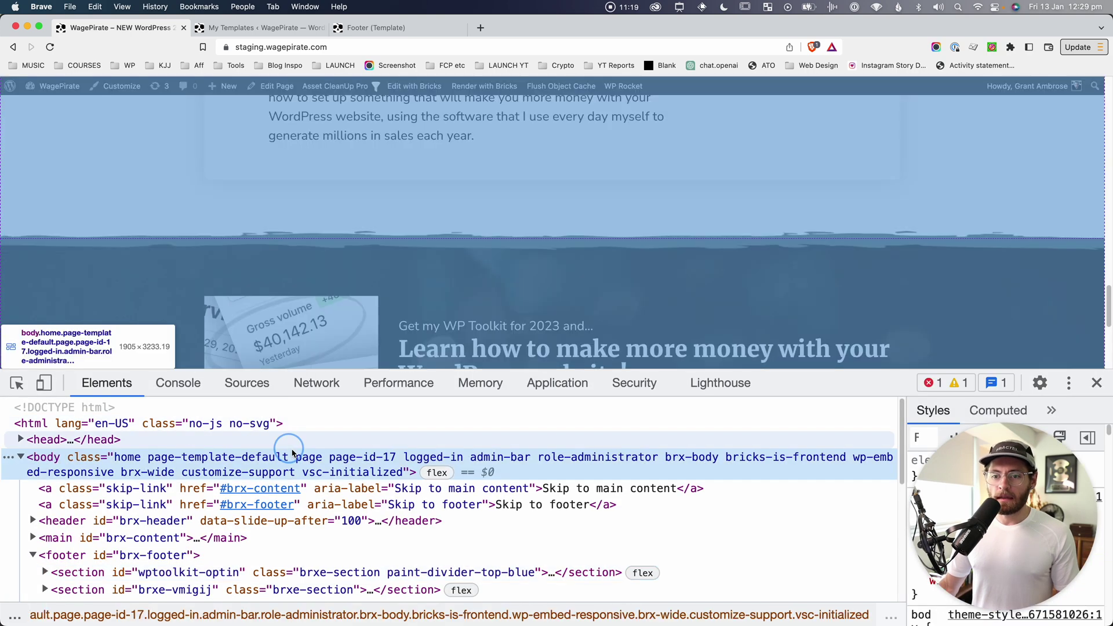
pyautogui.doubleClick(309, 458)
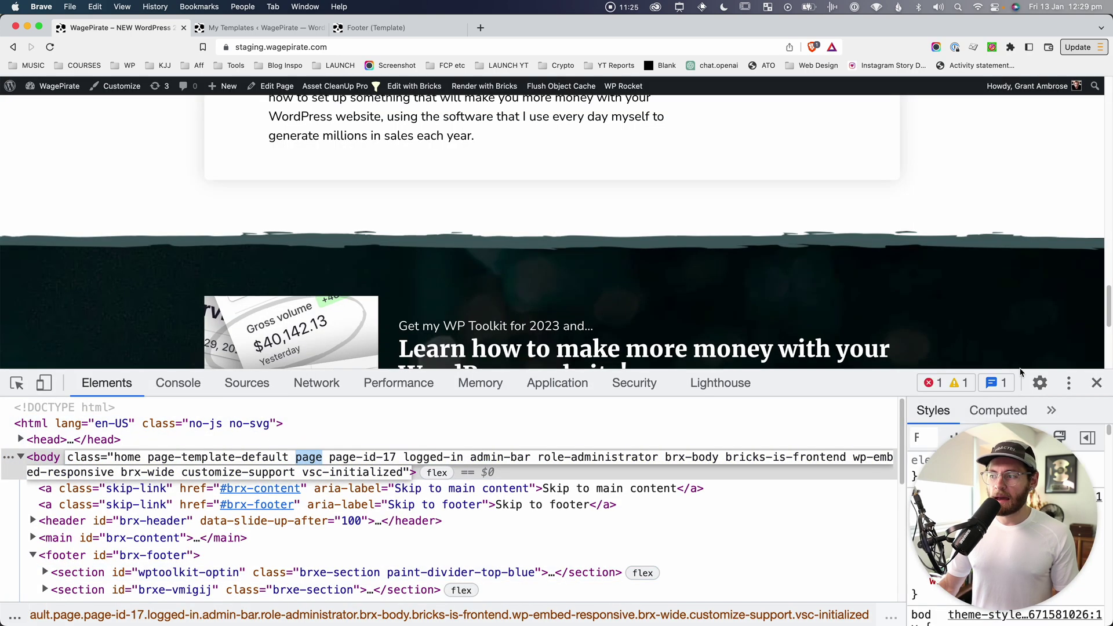
pyautogui.click(1096, 383)
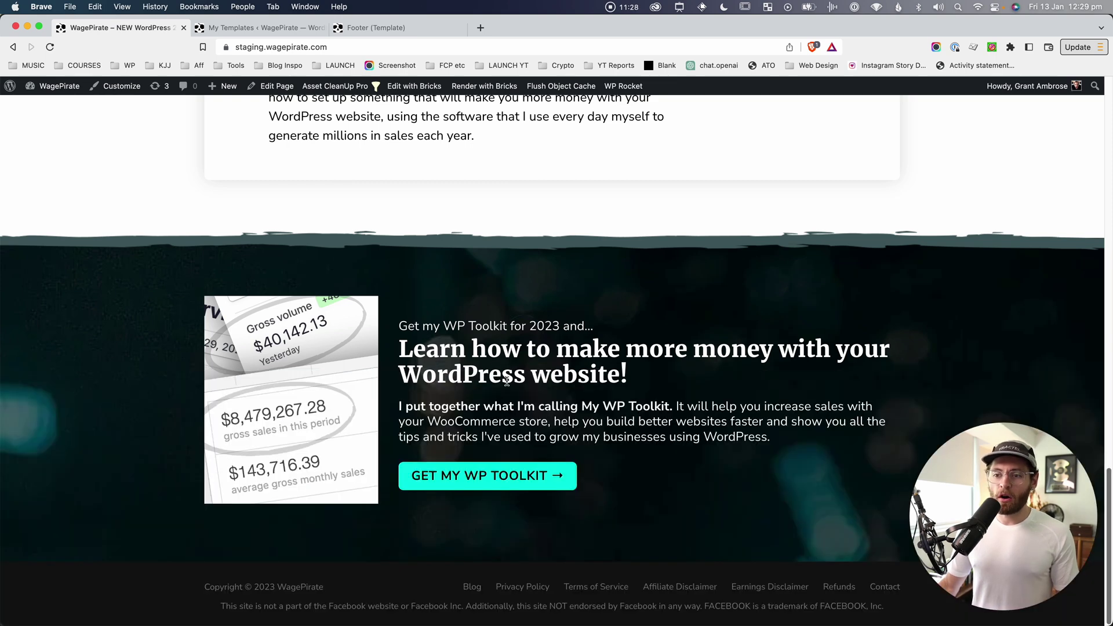
# Step: Open the WP Toolkit opt-in page, highlight wffn_optin in its body element's class list, and close the developer tools
pyautogui.click(486, 471)
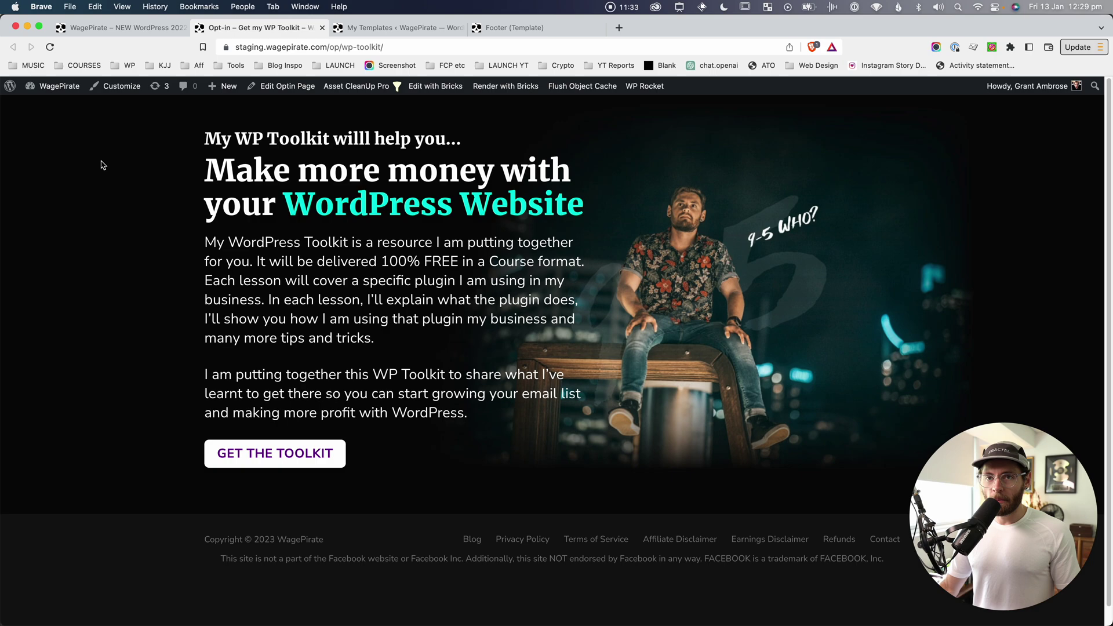
pyautogui.rightClick(102, 160)
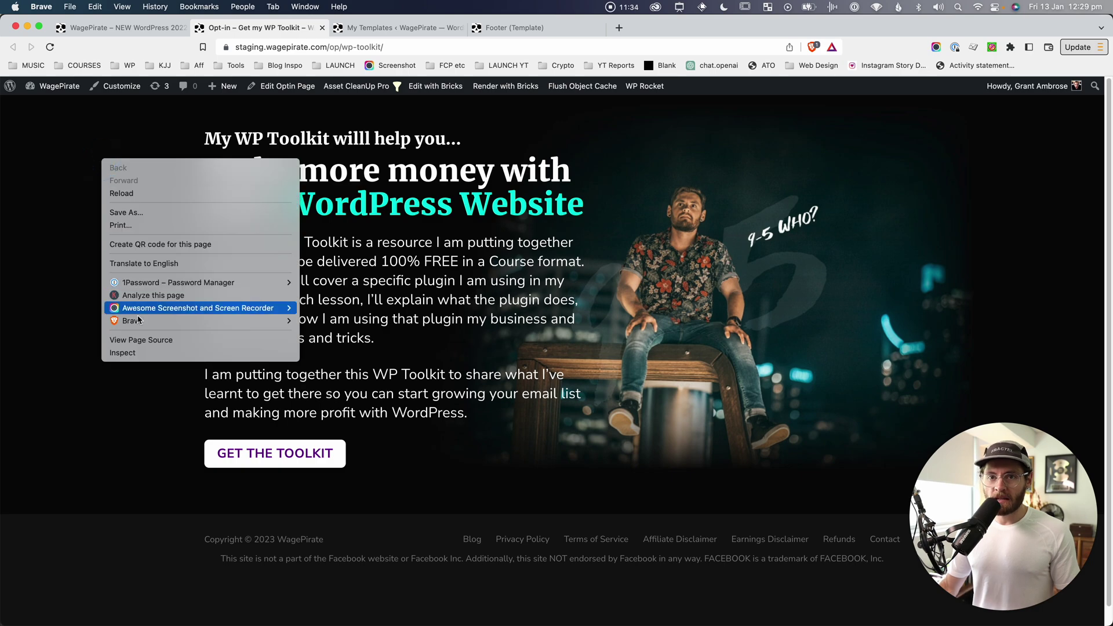
pyautogui.click(122, 353)
pyautogui.click(427, 461)
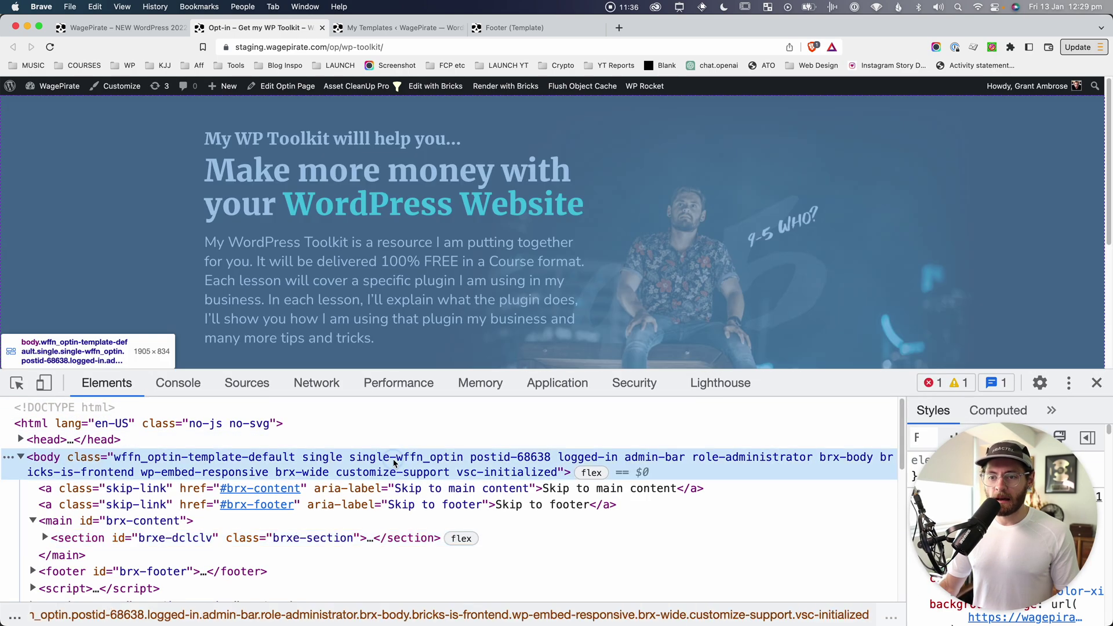
pyautogui.doubleClick(426, 461)
pyautogui.click(426, 462)
pyautogui.moveTo(464, 458); pyautogui.dragTo(397, 458)
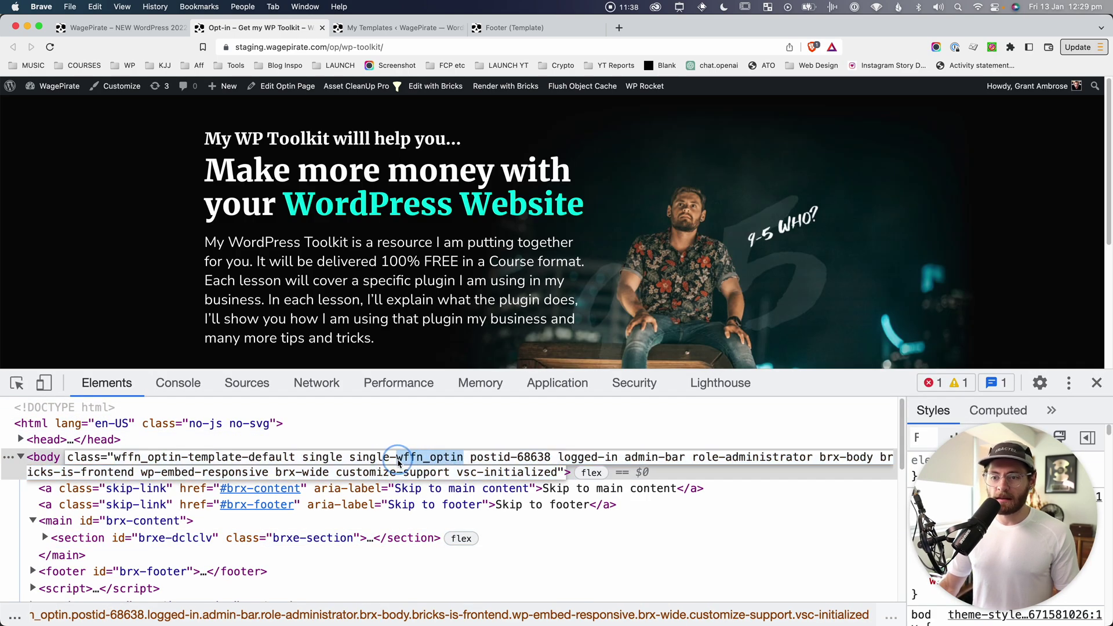
pyautogui.click(1097, 382)
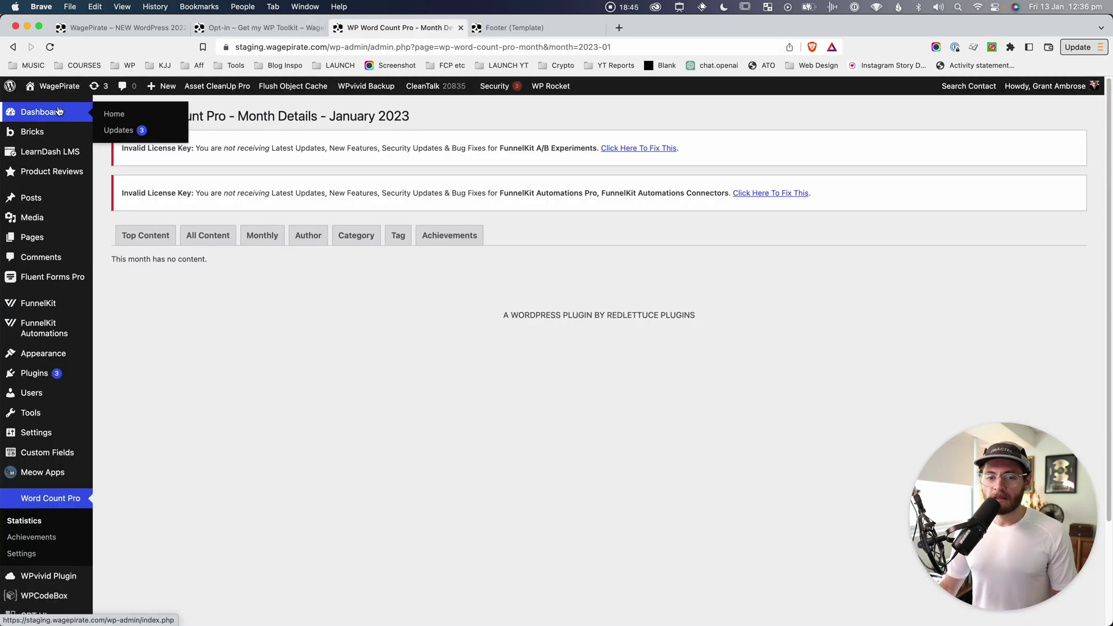
# Step: Open the WPCodeBox page and review the code and run settings of the Bricks Conditional Logic PHP snippet
pyautogui.scroll(-5, 35, 371)
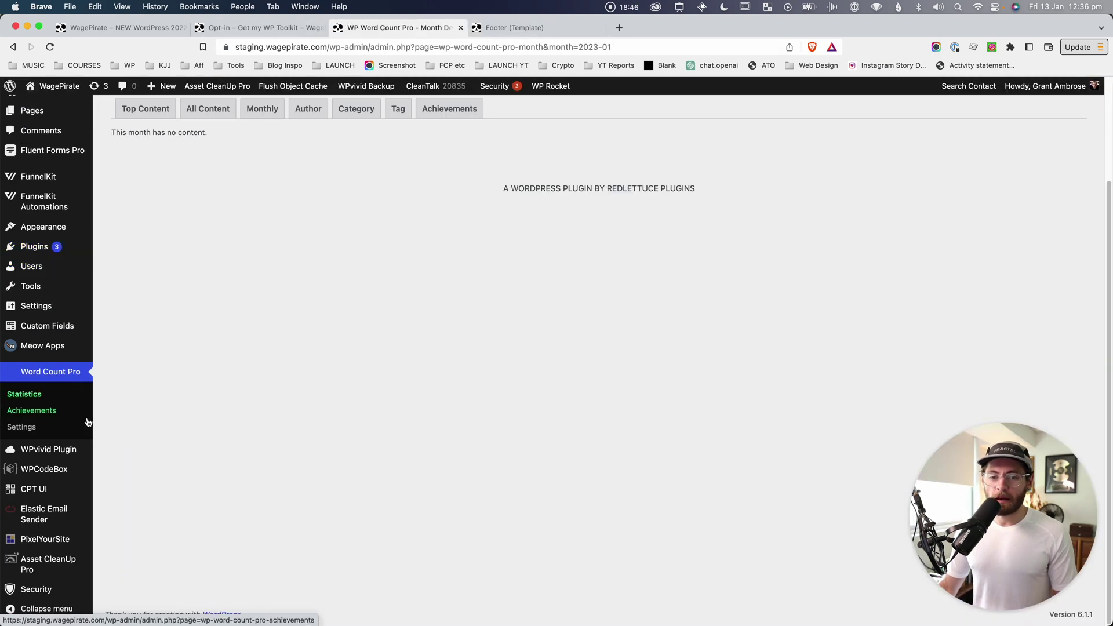
pyautogui.click(51, 474)
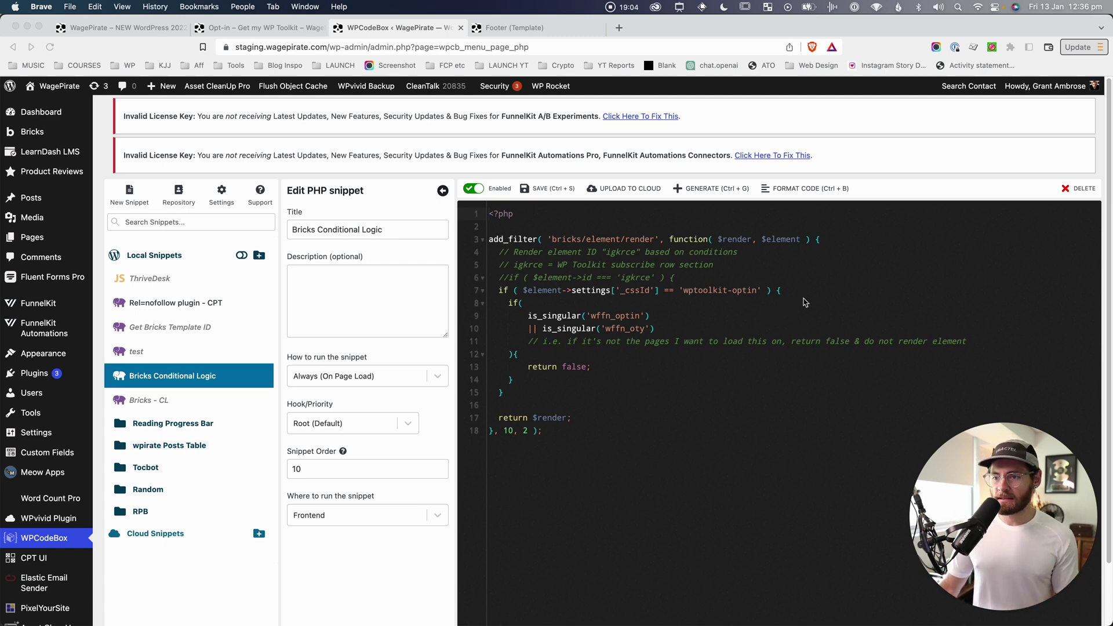
pyautogui.scroll(-2, 428, 344)
pyautogui.scroll(1, 316, 272)
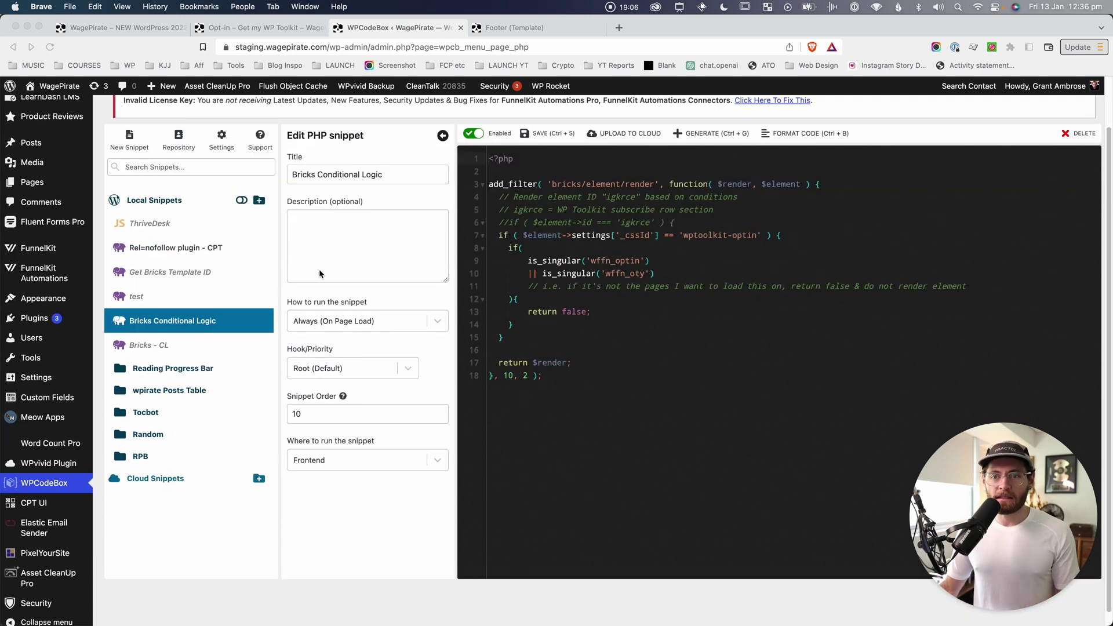
pyautogui.moveTo(36, 301)
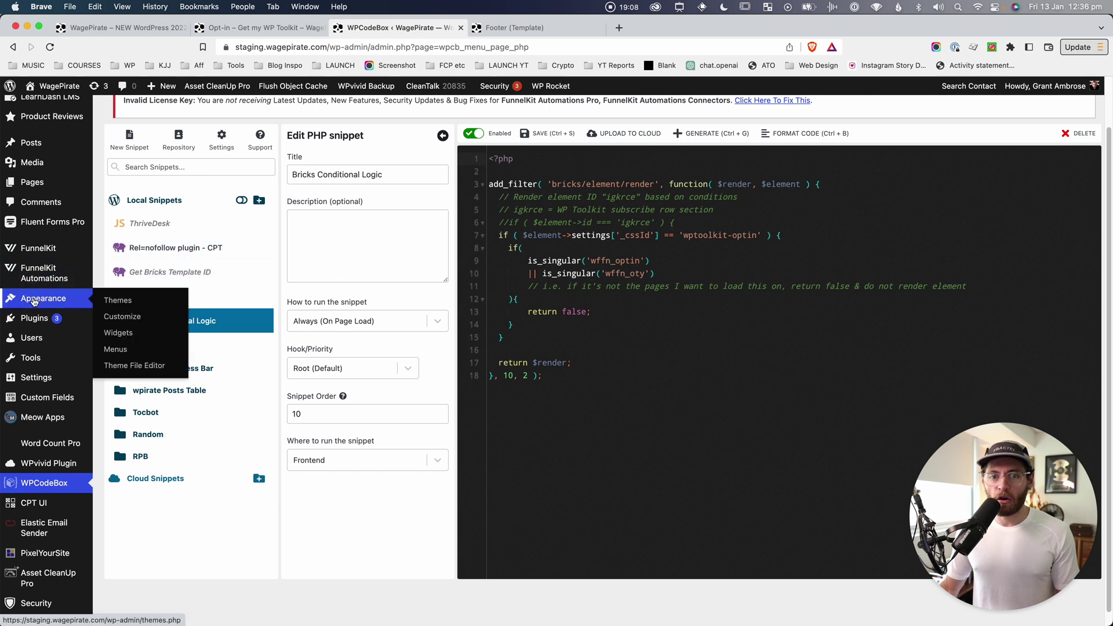
pyautogui.click(610, 370)
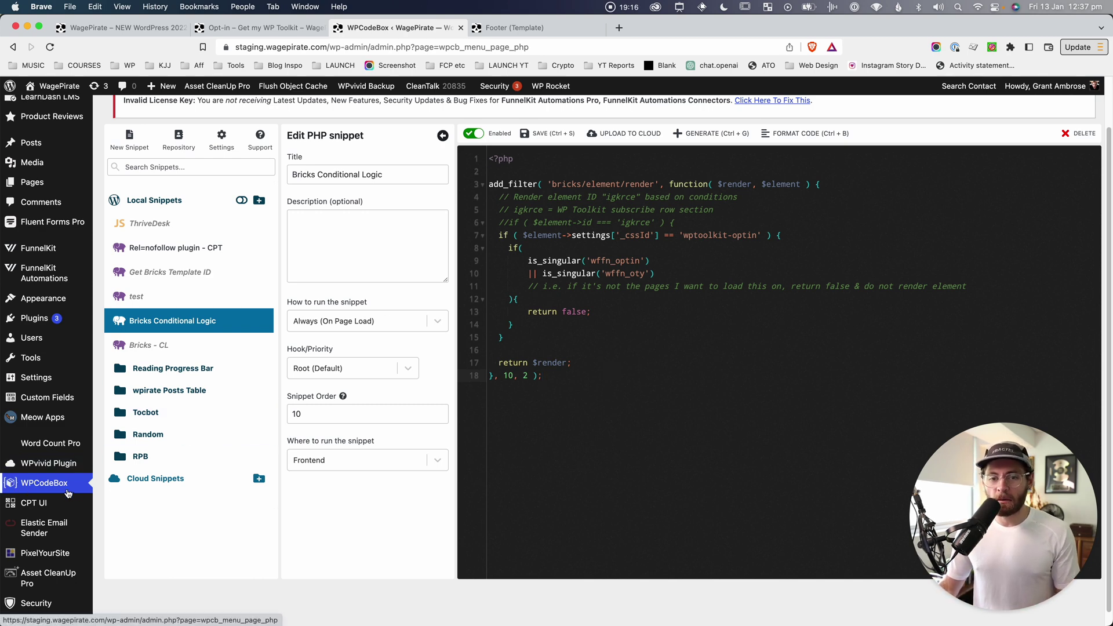
pyautogui.click(28, 489)
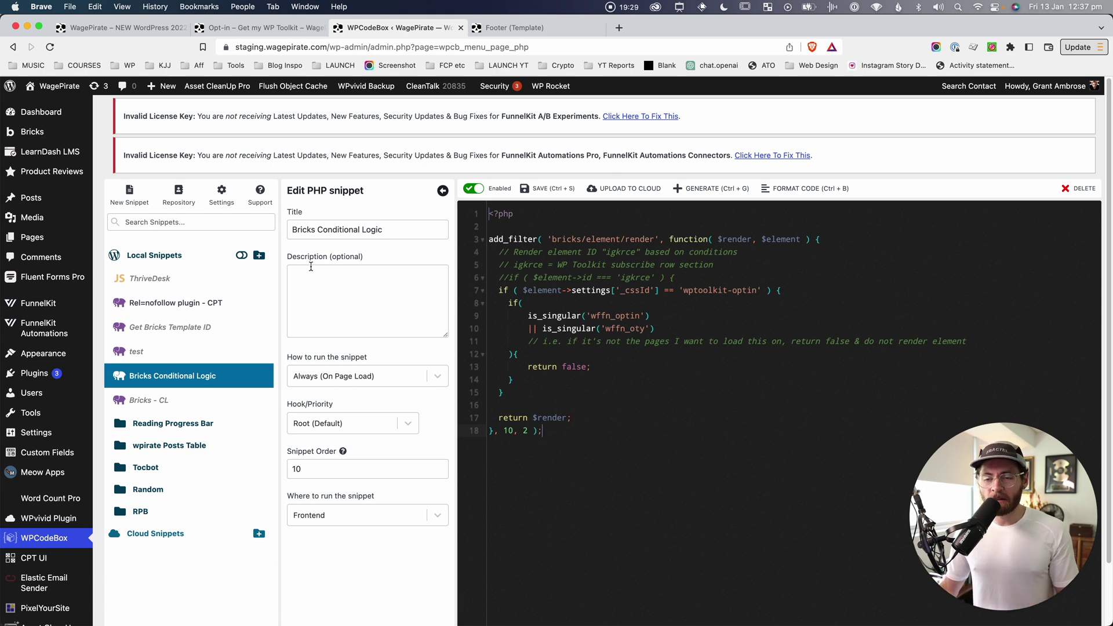
pyautogui.click(716, 391)
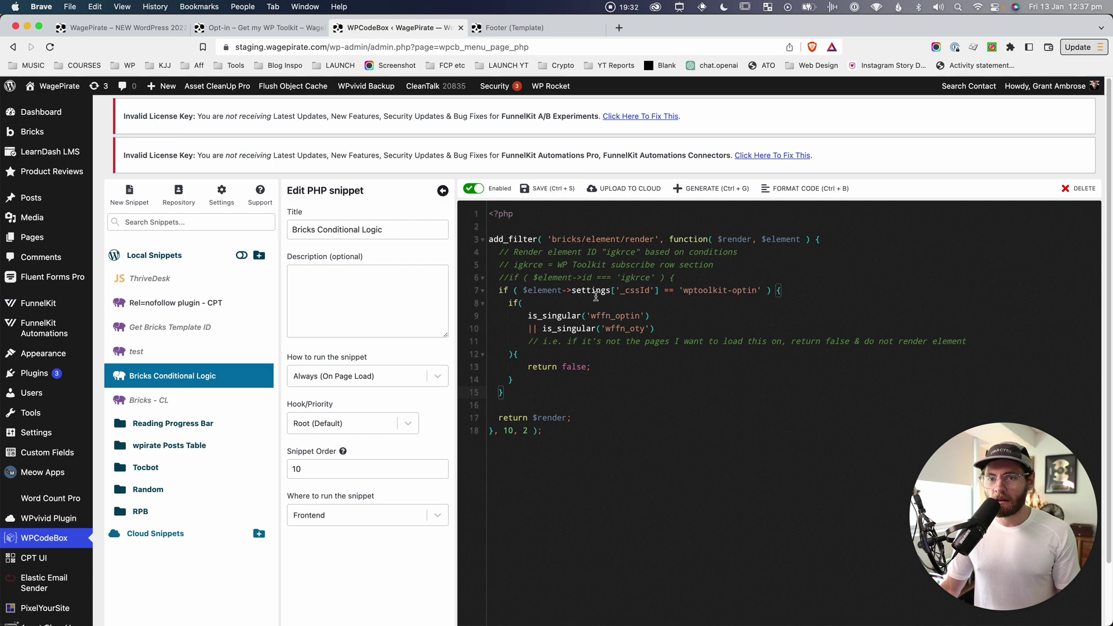
pyautogui.click(576, 384)
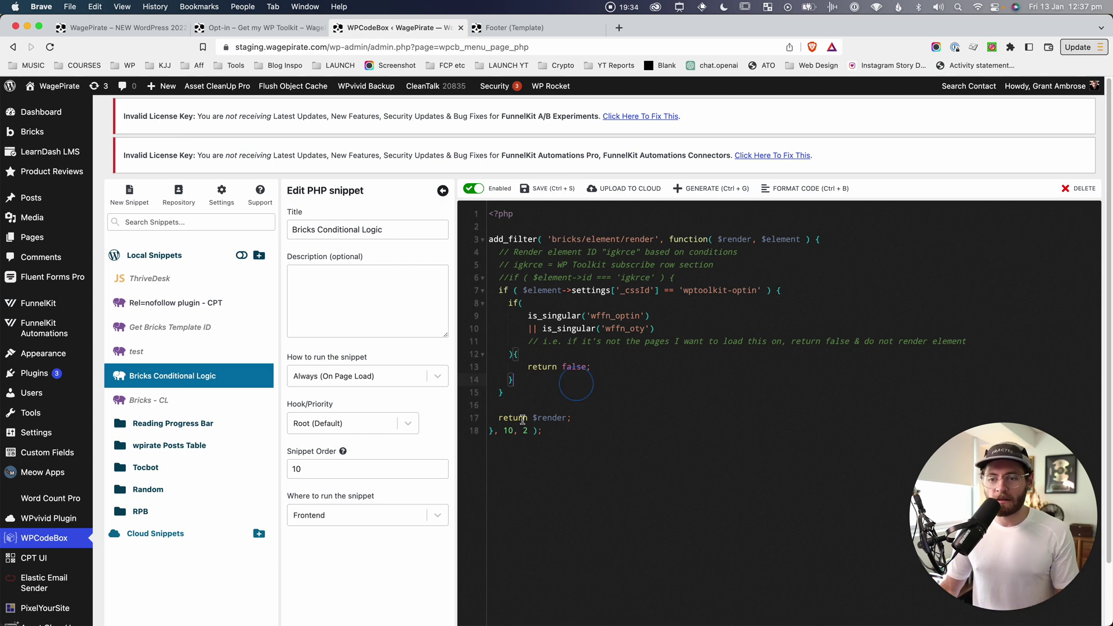
# Step: Set where the Bricks Conditional Logic snippet runs to Custom
pyautogui.click(355, 515)
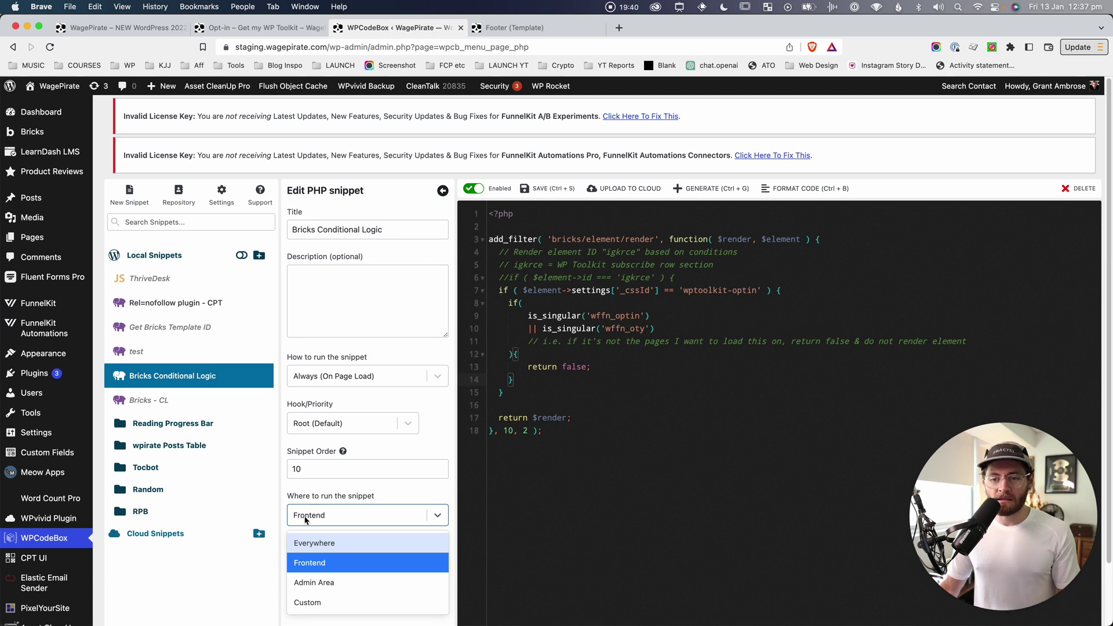
pyautogui.click(314, 603)
pyautogui.scroll(-2, 325, 558)
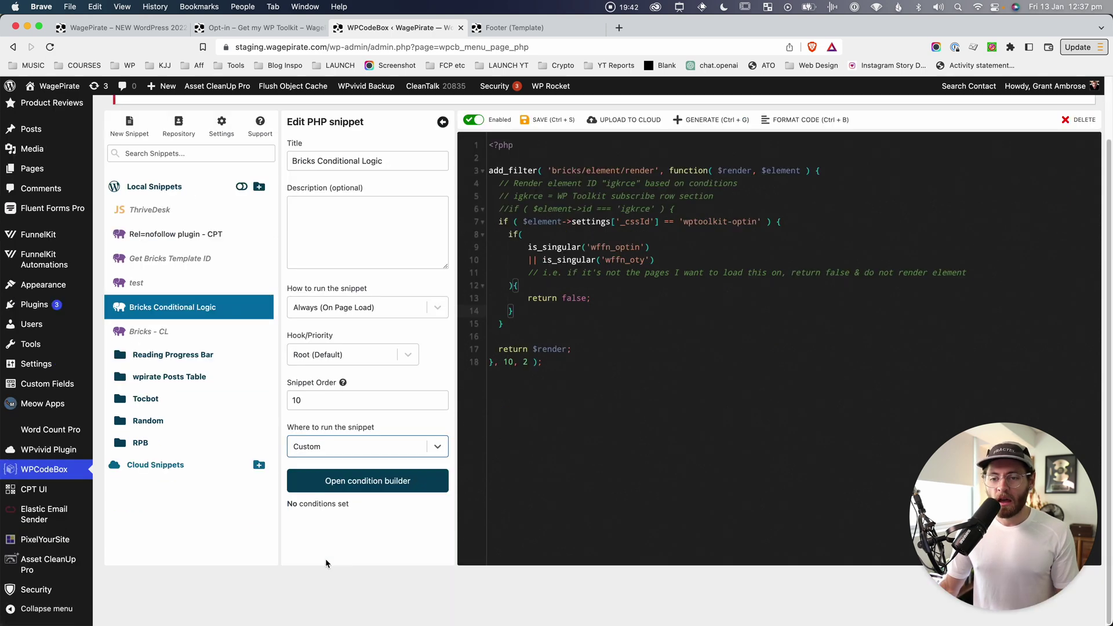
# Step: Try to add a Current Post Type Is condition to the snippet in the condition builder
pyautogui.click(361, 489)
pyautogui.click(763, 192)
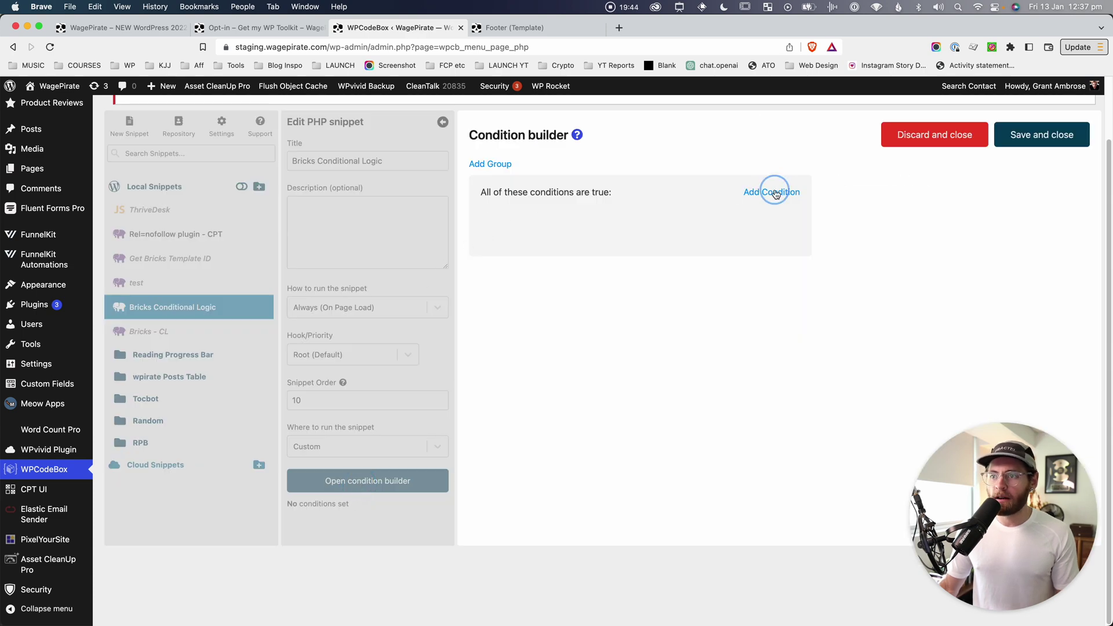
pyautogui.click(597, 220)
pyautogui.click(596, 285)
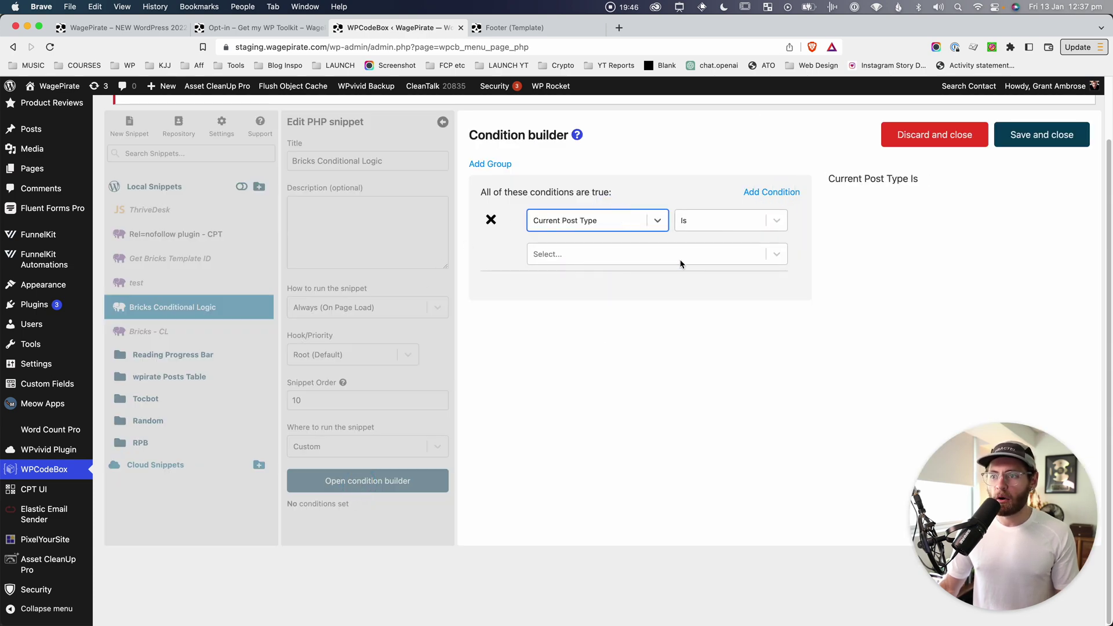
pyautogui.click(651, 257)
pyautogui.click(560, 355)
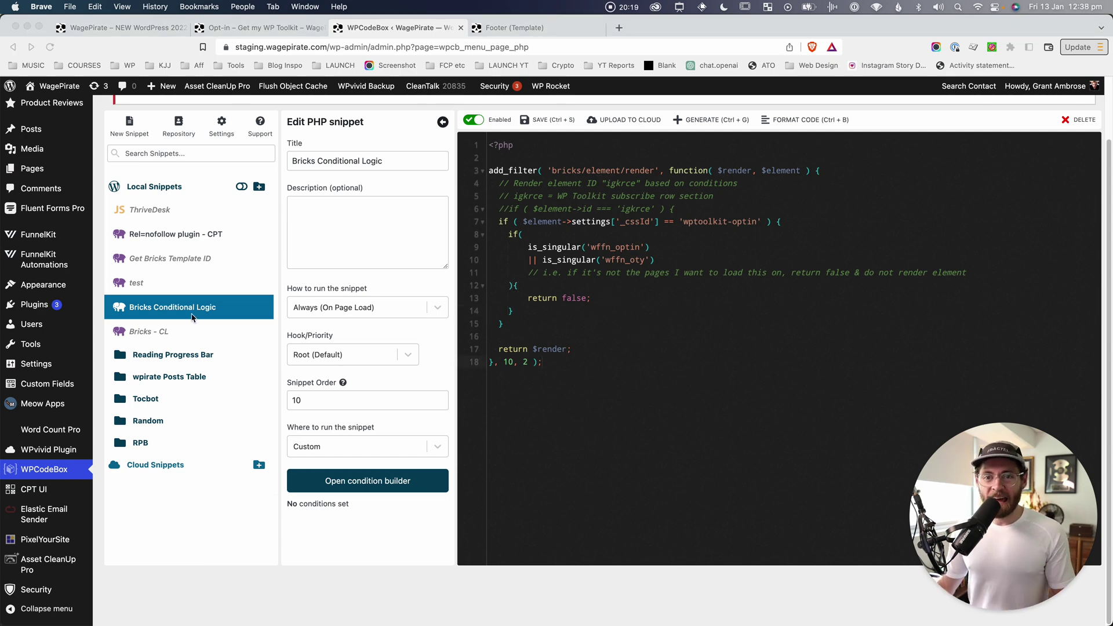
# Step: Highlight the whole add_filter function in the Bricks Conditional Logic snippet, and place the cursor at its wffn_oty check
pyautogui.click(139, 311)
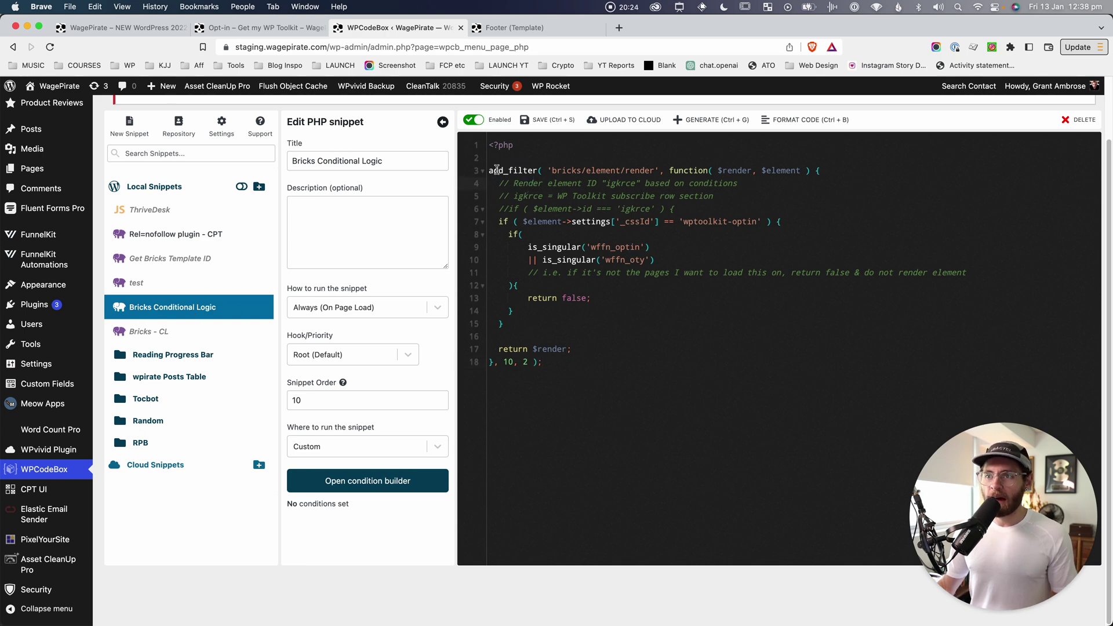
pyautogui.moveTo(488, 170); pyautogui.dragTo(570, 374)
pyautogui.click(570, 374)
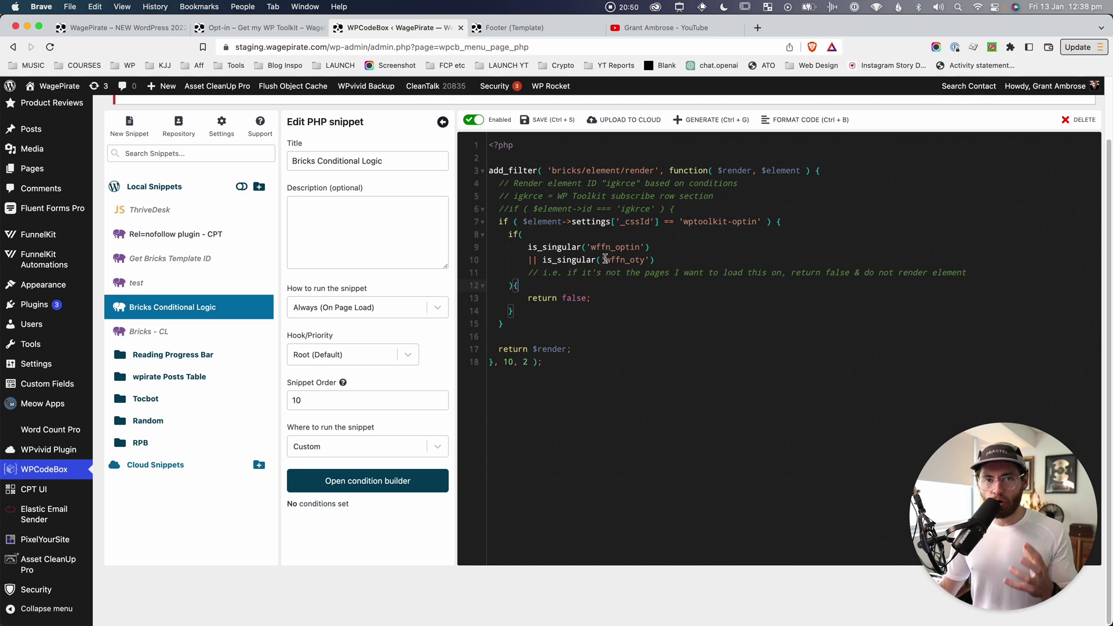
pyautogui.click(605, 259)
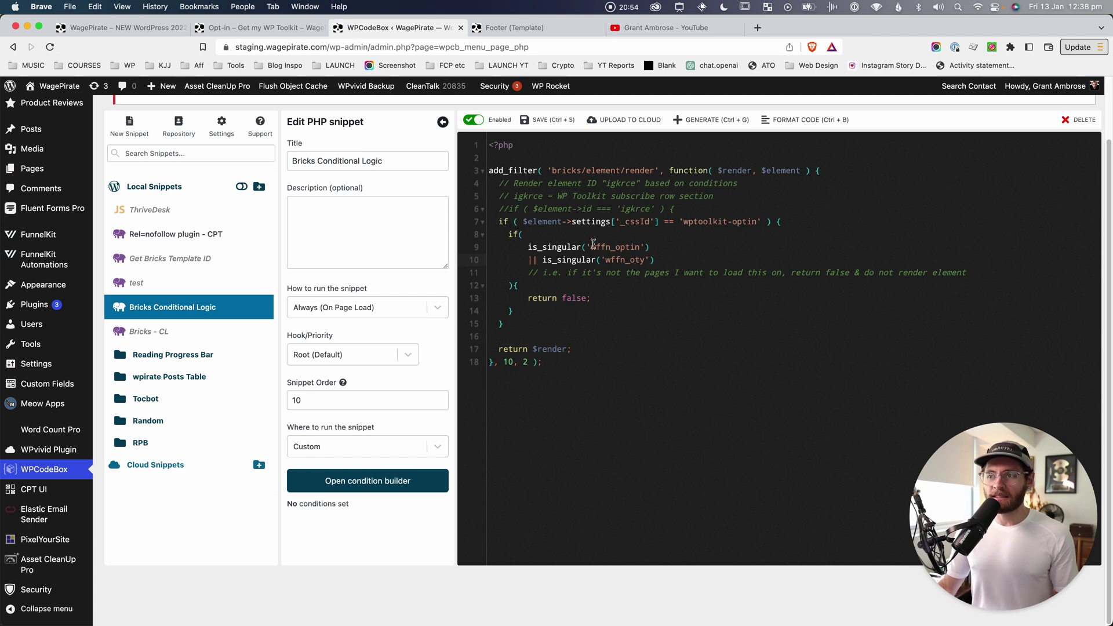
# Step: Switch to the open YouTube channel and search its videos for "conditional logic"
pyautogui.click(632, 28)
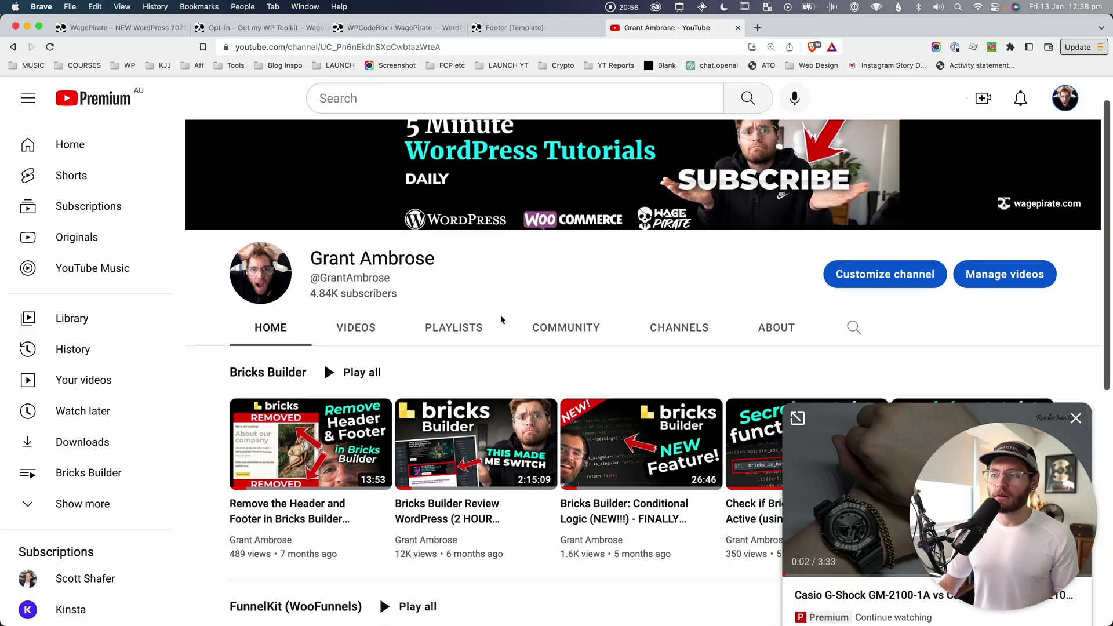
pyautogui.click(853, 325)
pyautogui.write('conditional logic')
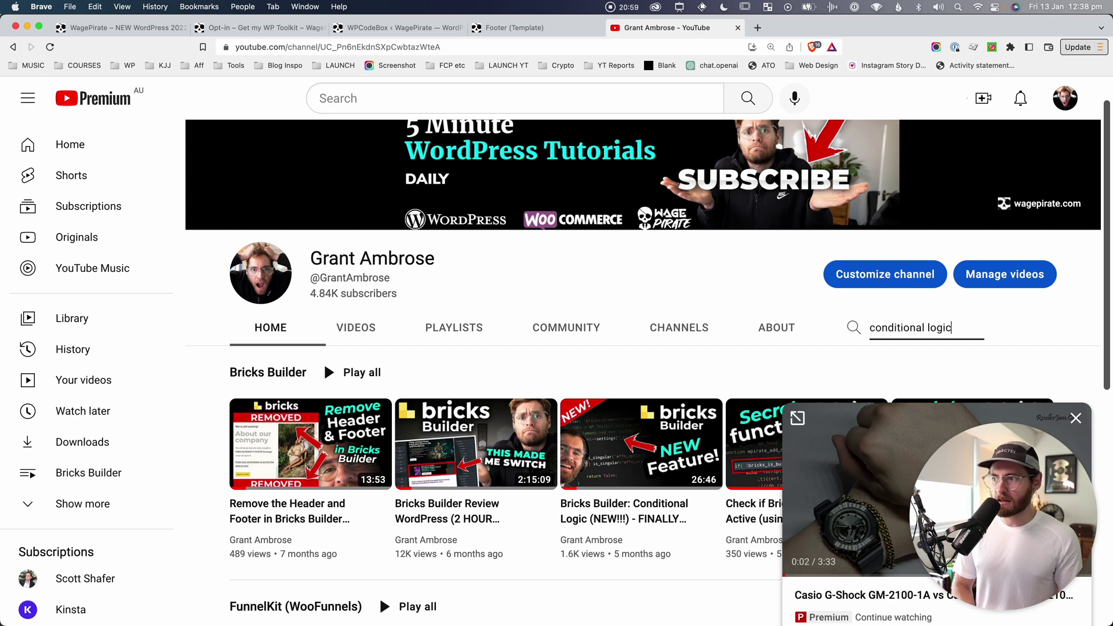
pyautogui.press('Return')
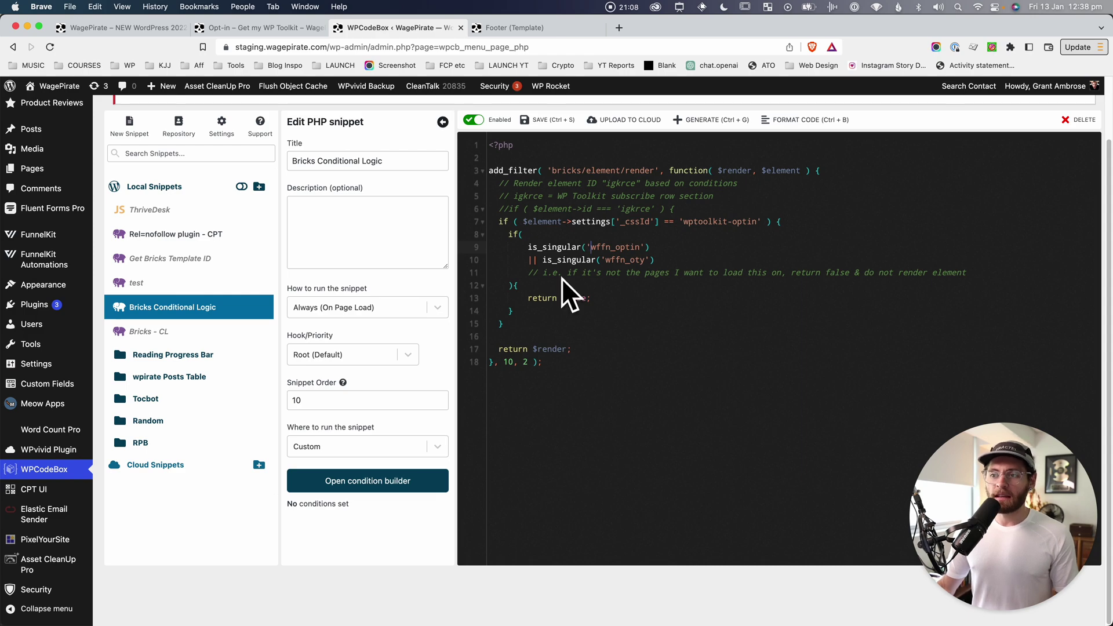
# Step: Highlight the snippet's _cssId check for wptoolkit-optin, and select the matching opt-in section in the Bricks footer template
pyautogui.moveTo(548, 363); pyautogui.dragTo(516, 218)
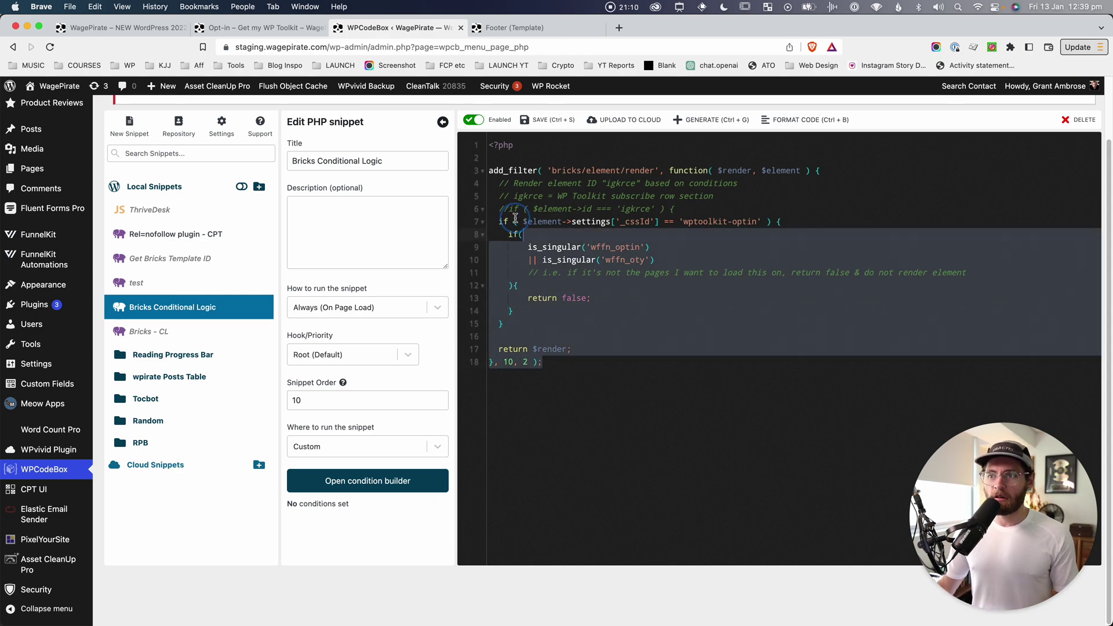
pyautogui.click(723, 221)
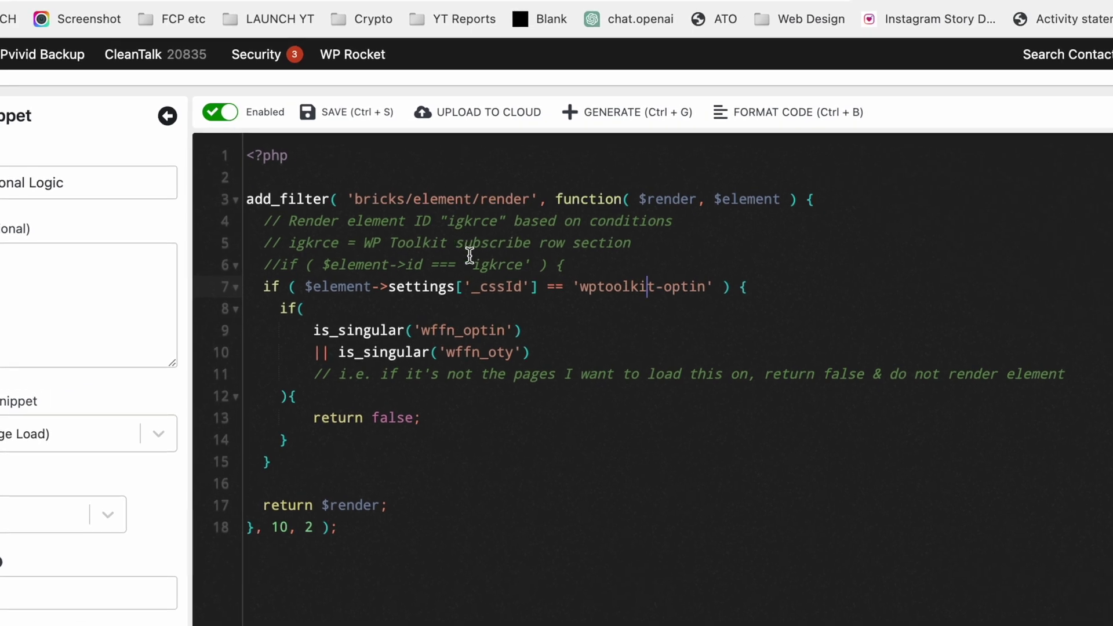
pyautogui.moveTo(331, 286); pyautogui.dragTo(646, 286)
pyautogui.click(673, 286)
pyautogui.moveTo(578, 285); pyautogui.dragTo(705, 286)
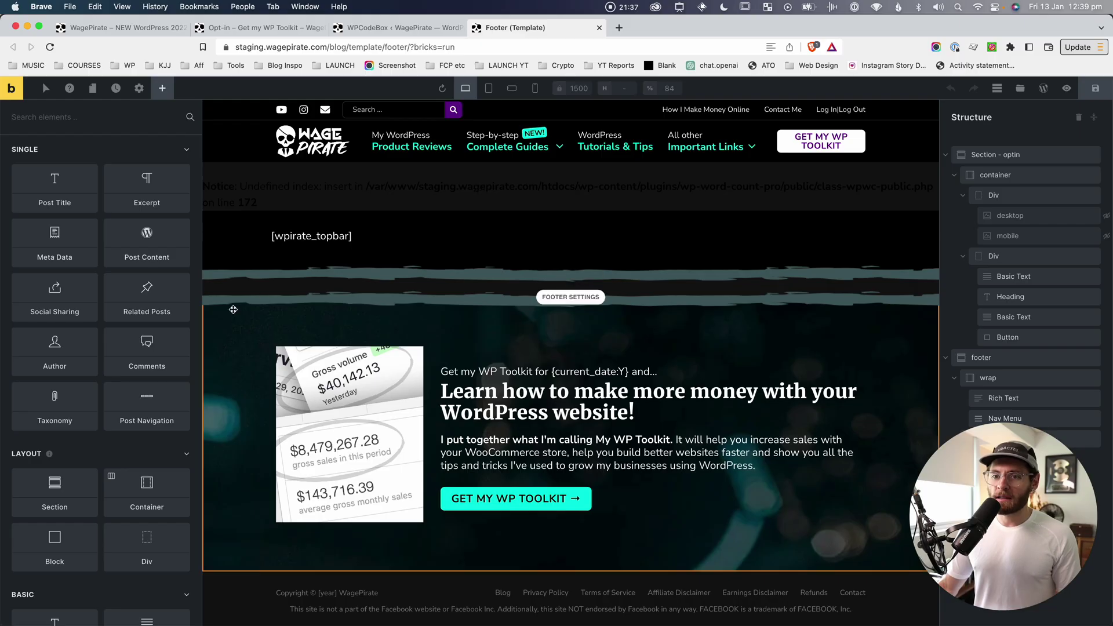
pyautogui.click(234, 310)
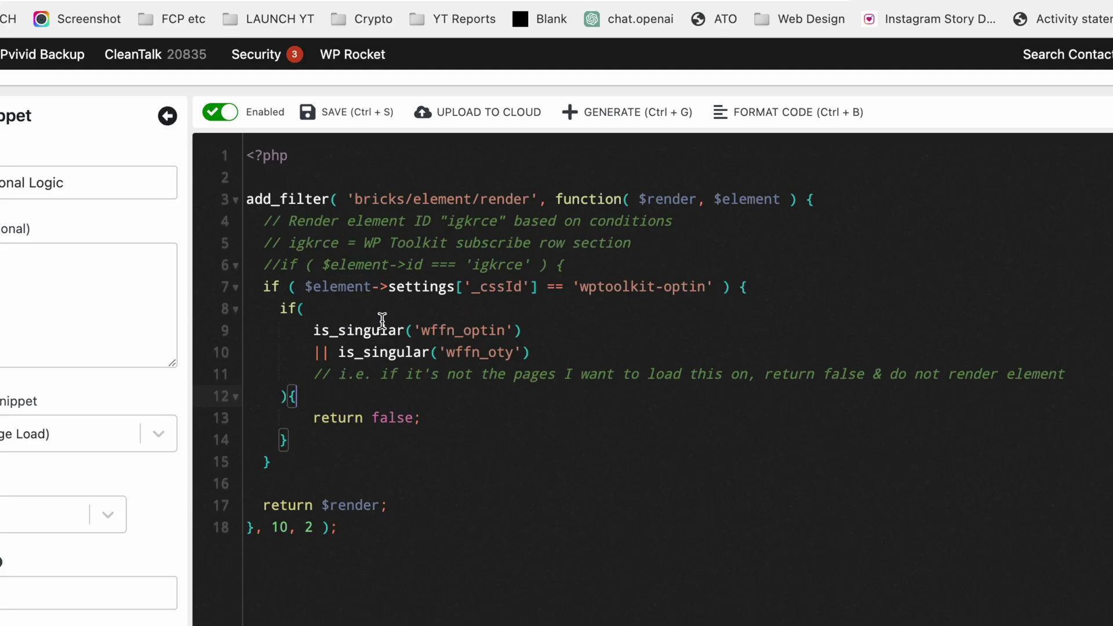
# Step: Highlight the snippet's is_singular checks for wffn_optin and wffn_oty and its return false line
pyautogui.moveTo(363, 329); pyautogui.dragTo(527, 324)
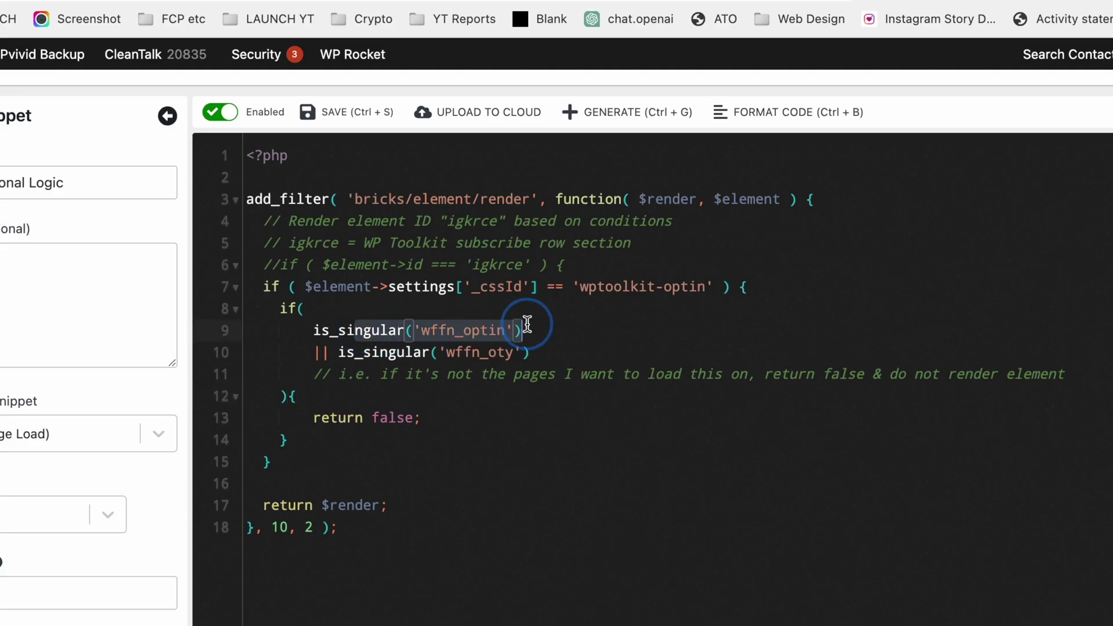
pyautogui.click(358, 354)
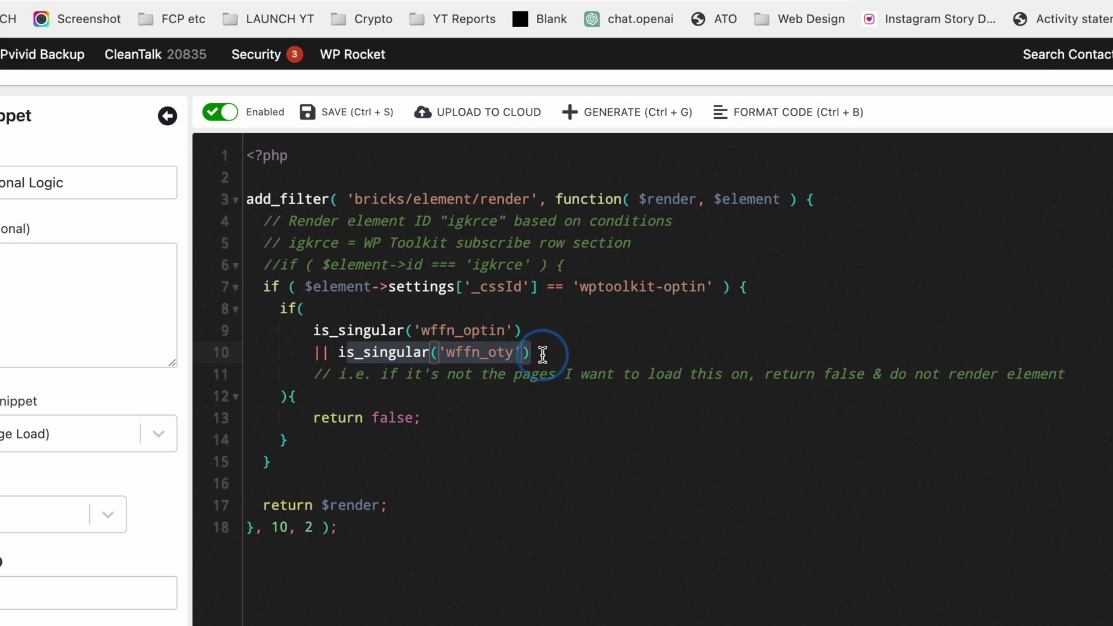
pyautogui.moveTo(466, 416); pyautogui.dragTo(319, 427)
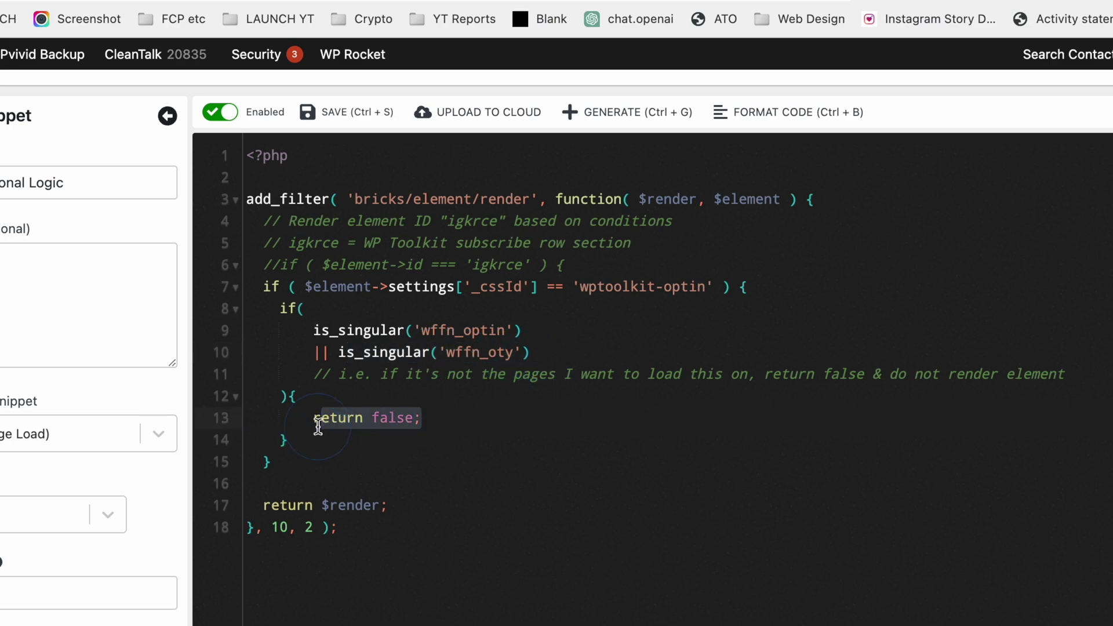
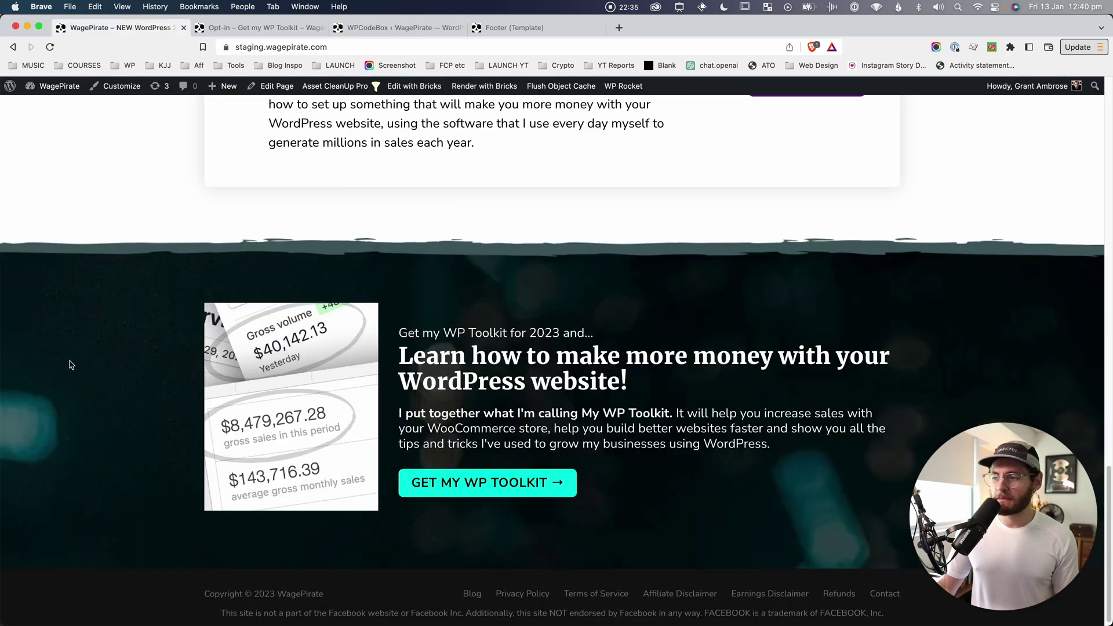
# Step: Reload the homepage, follow the footer's Get My WP Toolkit link, and check the bottom of the opt-in page
pyautogui.press('super+r')
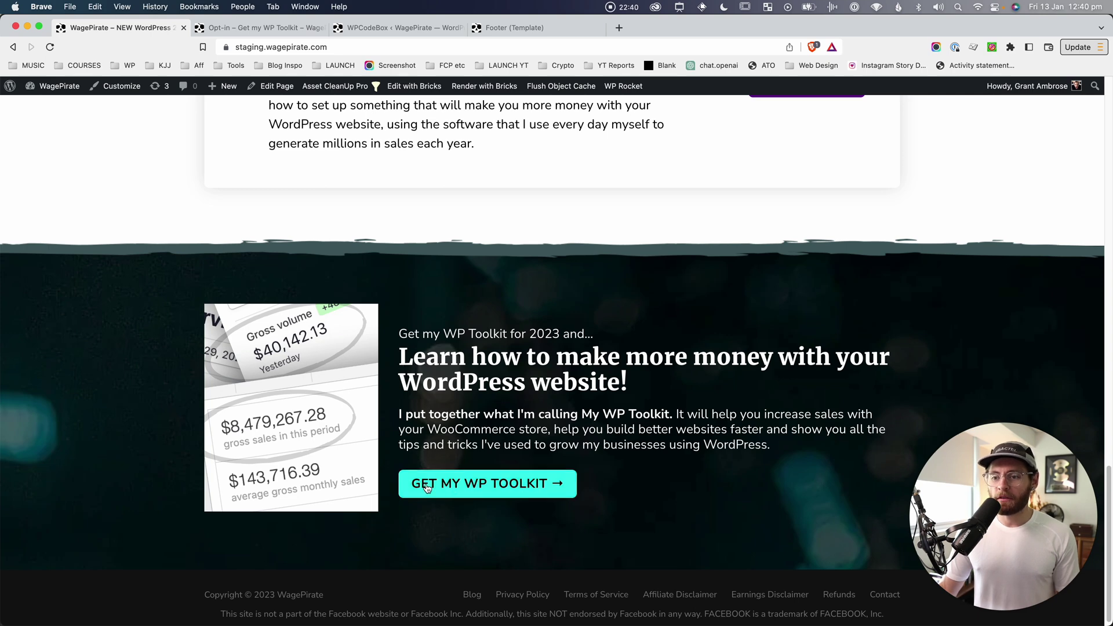
pyautogui.click(501, 492)
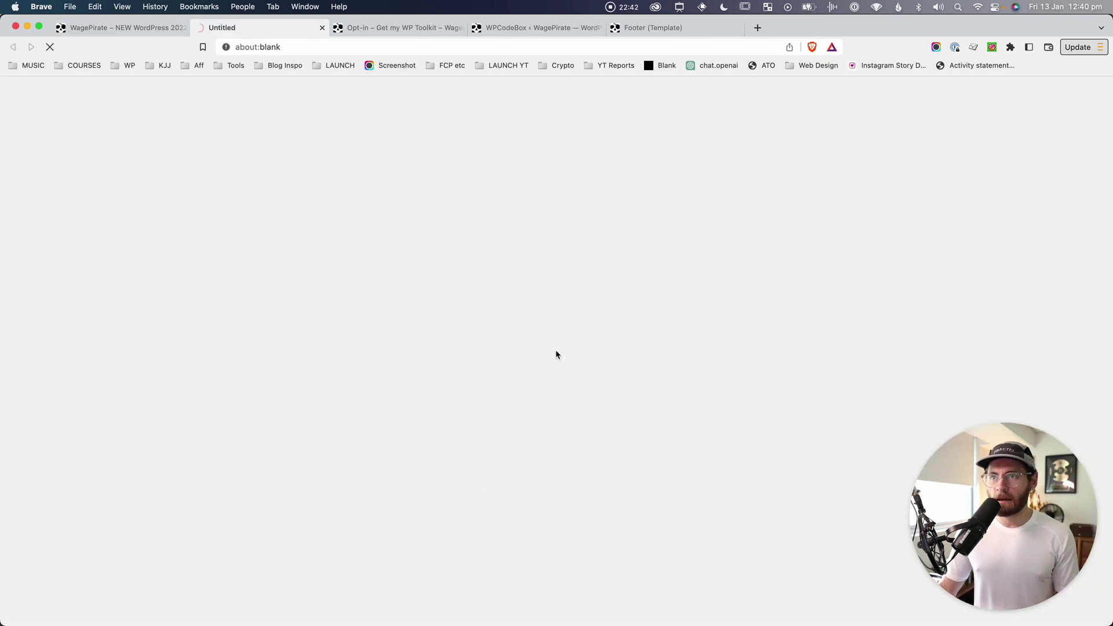
pyautogui.scroll(-5, 283, 284)
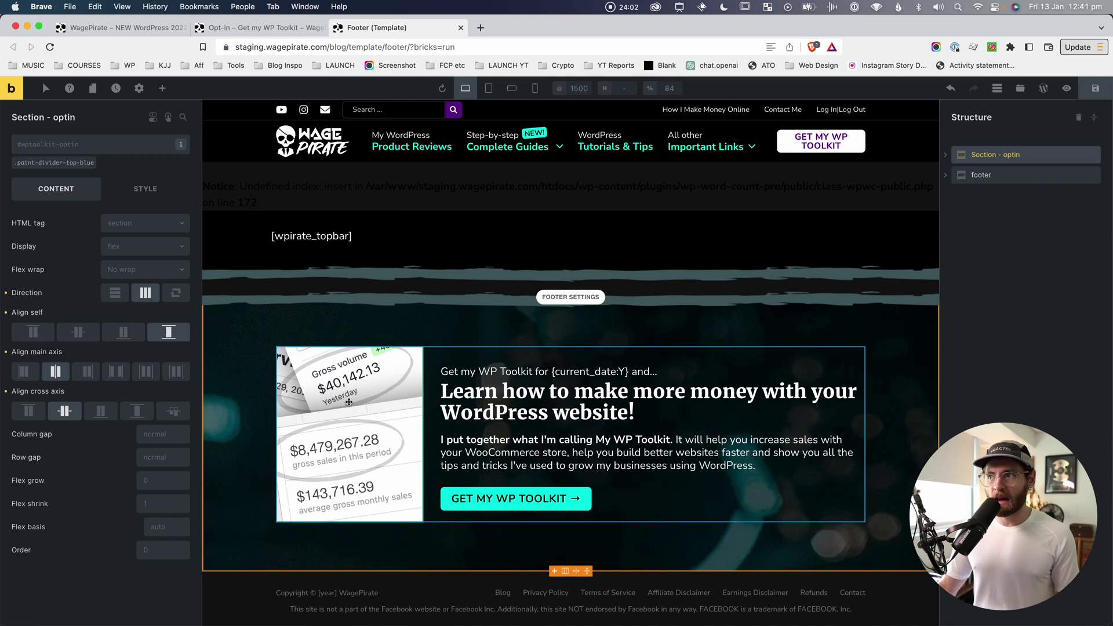
# Step: Add a new render condition to Section - optin in the footer template and browse the available condition types
pyautogui.click(153, 117)
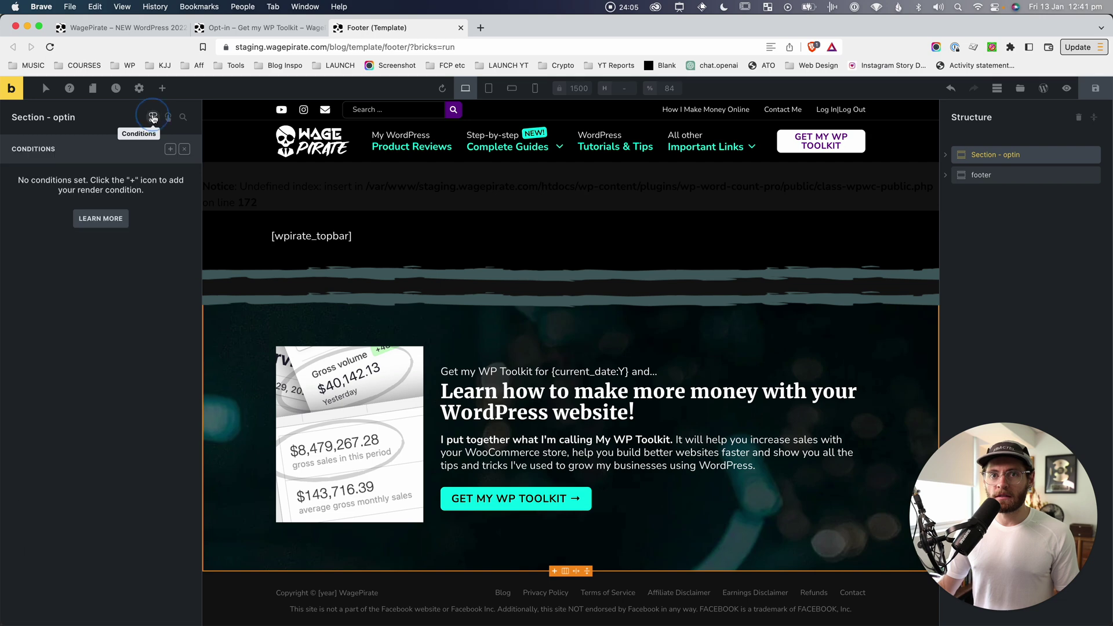
pyautogui.click(170, 149)
pyautogui.click(47, 197)
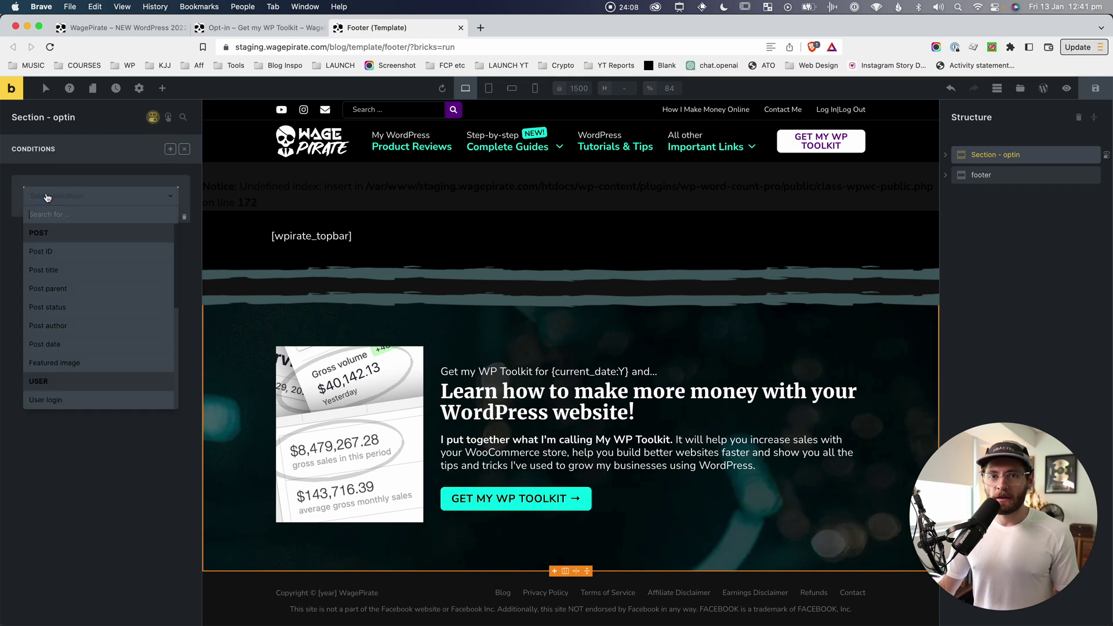
pyautogui.scroll(-5, 69, 296)
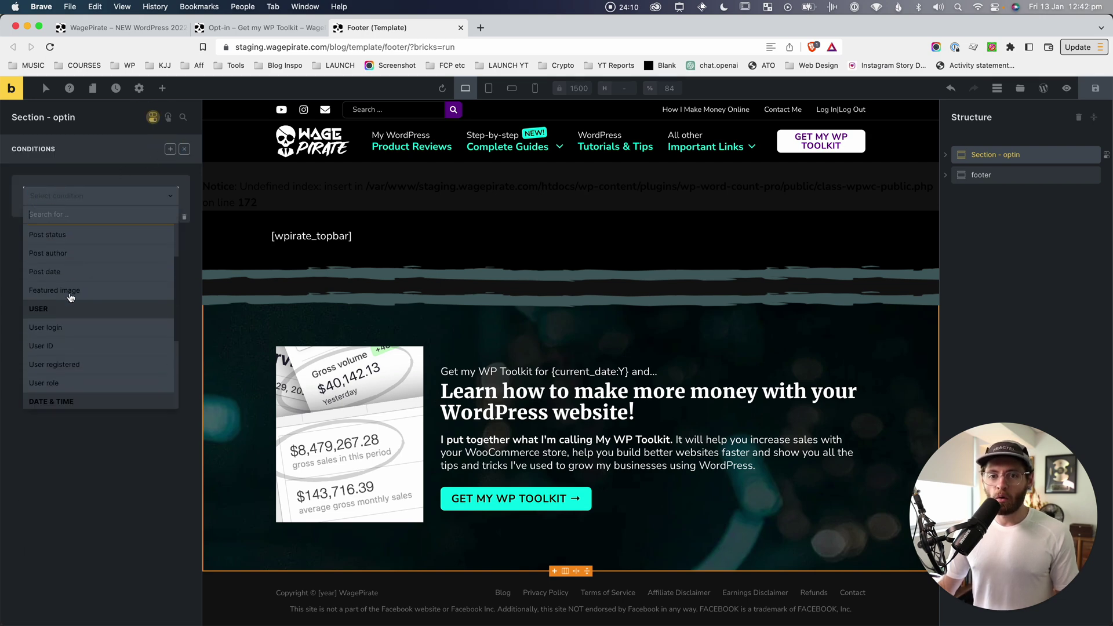
# Step: Search the condition types for "post" and for "type", and clear the search
pyautogui.click(58, 212)
pyautogui.write('post')
pyautogui.press('BackSpace')
pyautogui.press('BackSpace')
pyautogui.press('BackSpace')
pyautogui.press('BackSpace')
pyautogui.write('type')
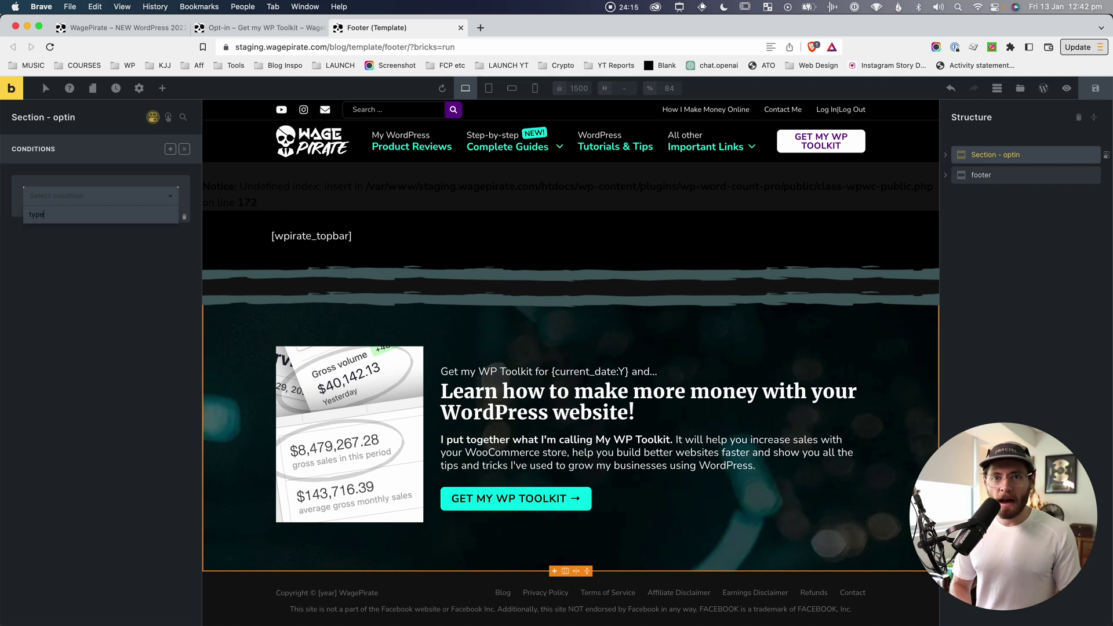
pyautogui.press('BackSpace')
pyautogui.press('BackSpace')
pyautogui.press('BackSpace')
pyautogui.press('BackSpace')
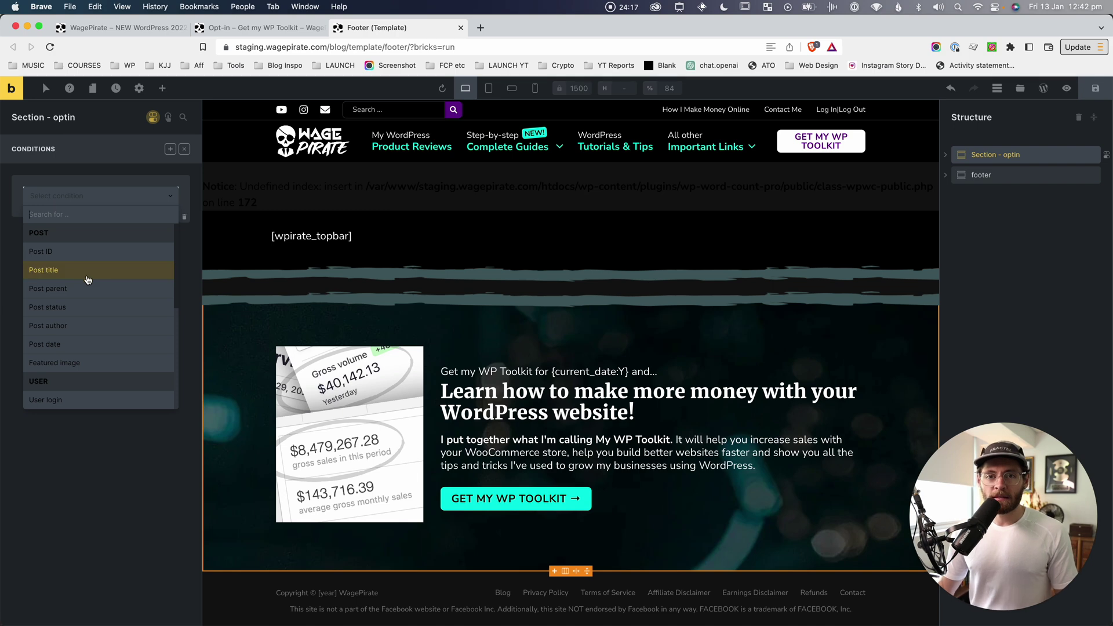
# Step: Set the new condition's type to Dynamic data and check the comparison operators it offers
pyautogui.scroll(-5, 87, 281)
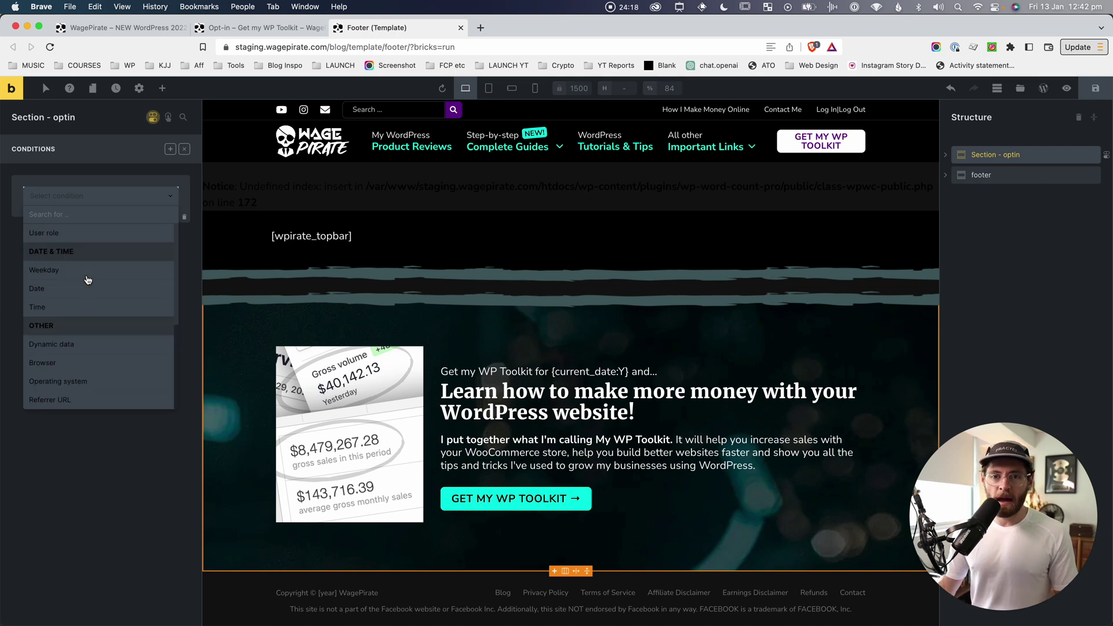
pyautogui.click(46, 345)
pyautogui.click(35, 219)
pyautogui.click(87, 251)
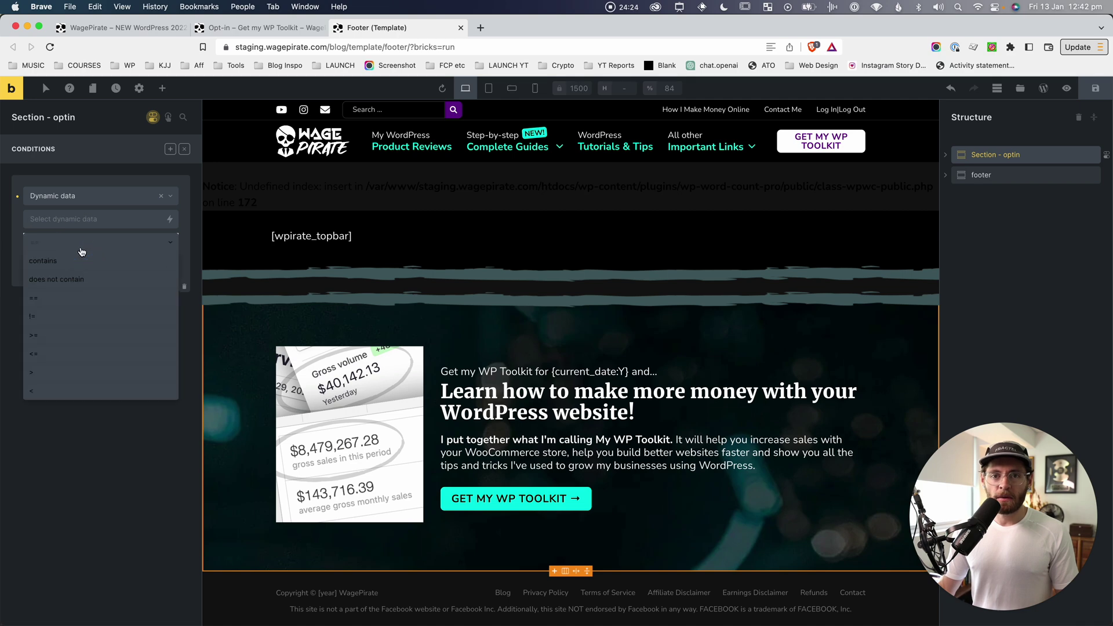
pyautogui.click(68, 427)
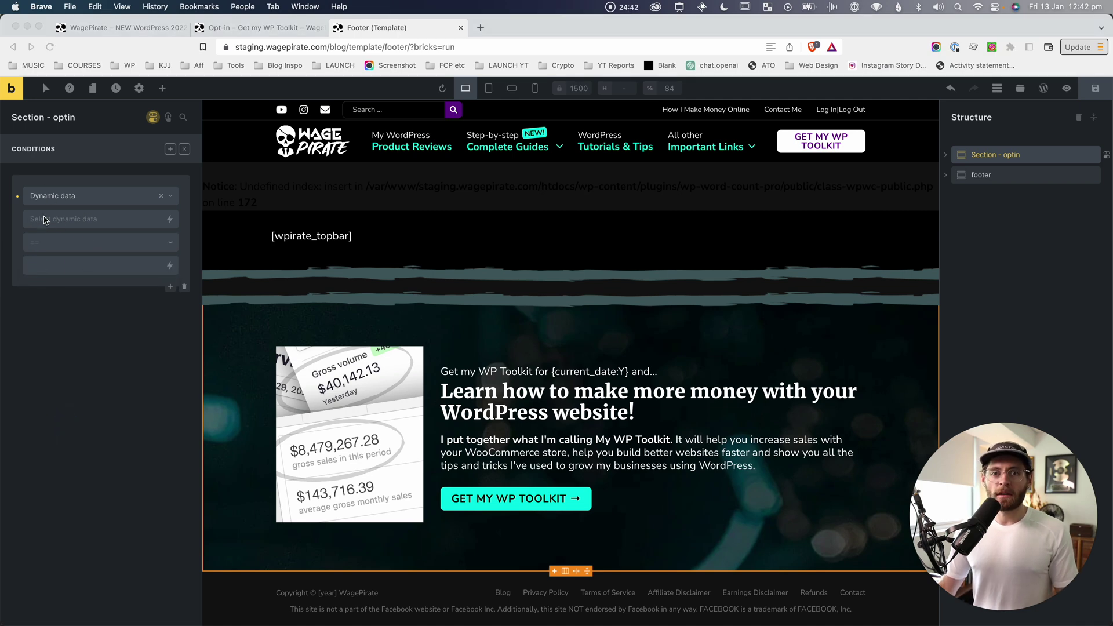
# Step: Search the condition's dynamic data tags for "type" and for "post type", and close the list
pyautogui.click(46, 220)
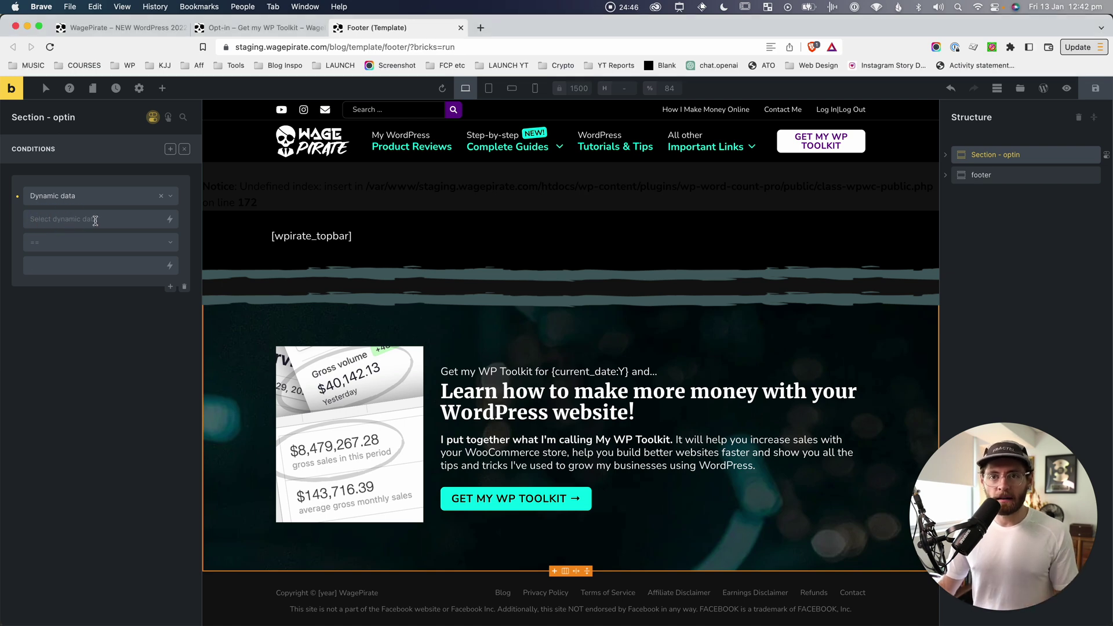
pyautogui.click(169, 219)
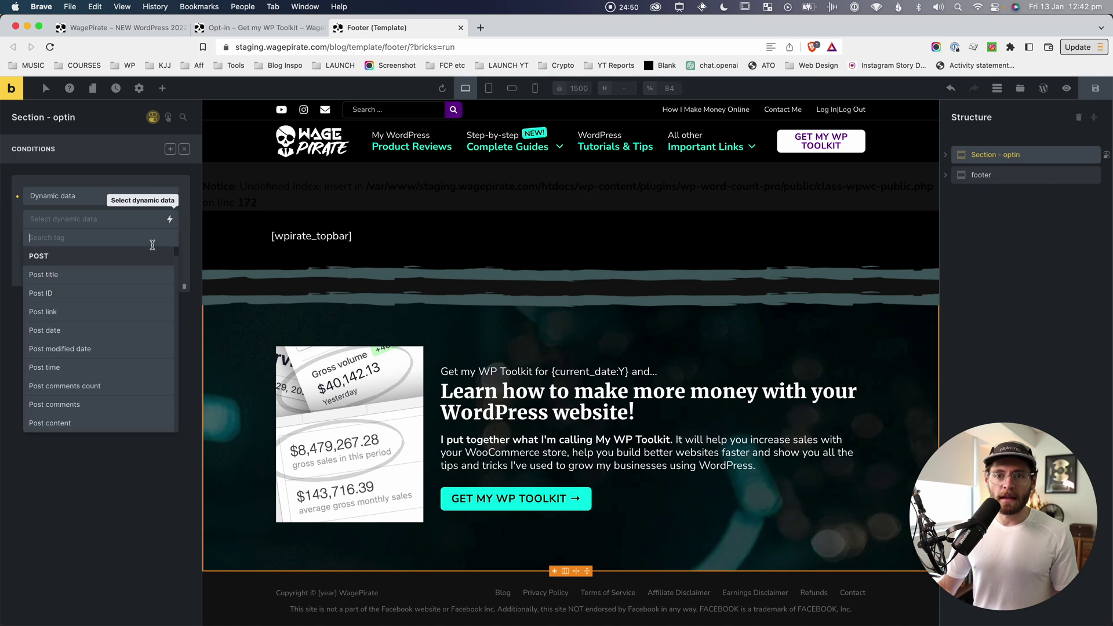
pyautogui.scroll(-4, 104, 336)
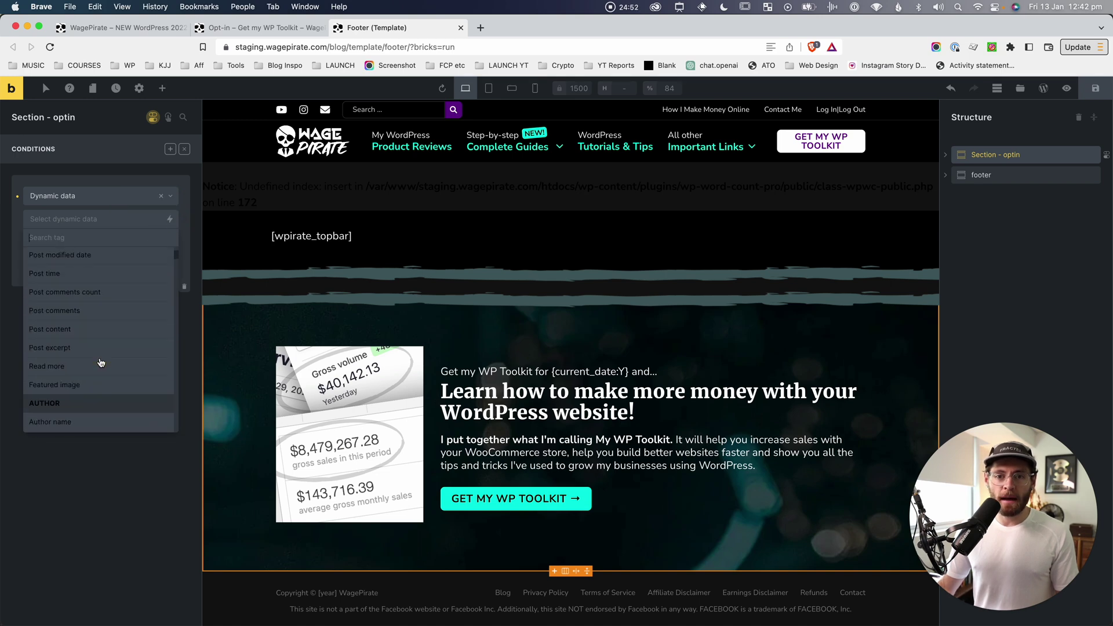
pyautogui.write('type')
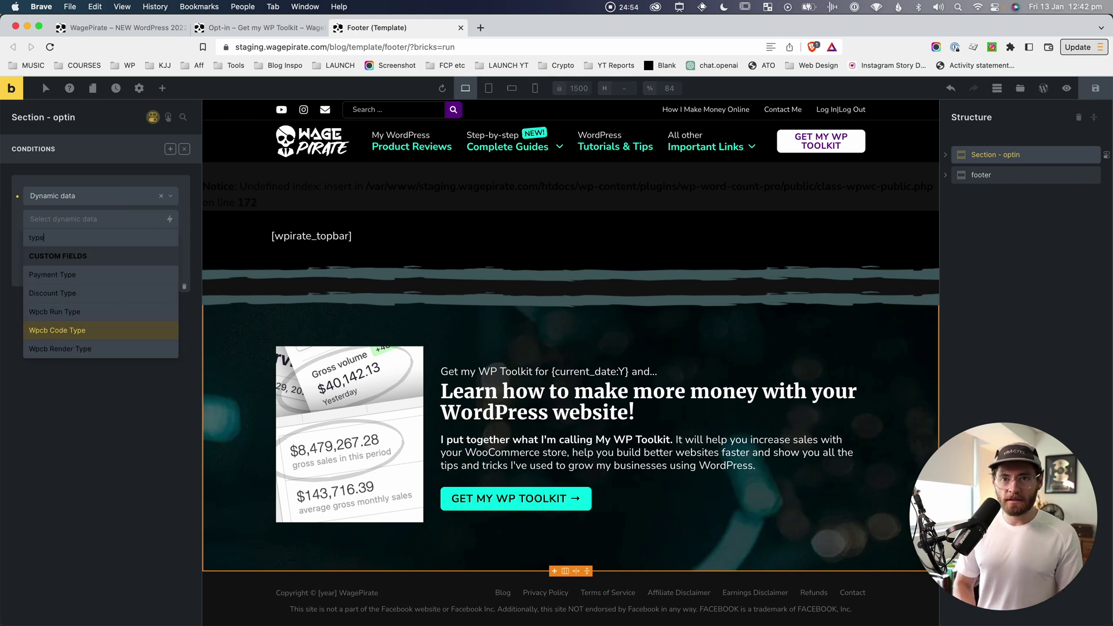
pyautogui.hotkey('ctrl', 'a')
pyautogui.write('post type')
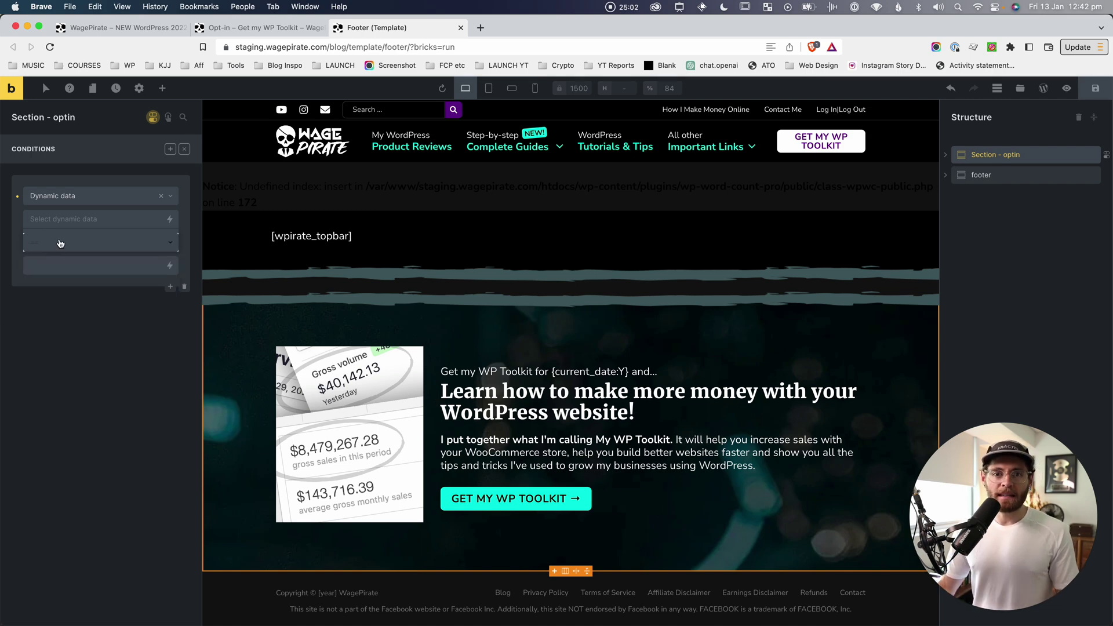
pyautogui.click(115, 342)
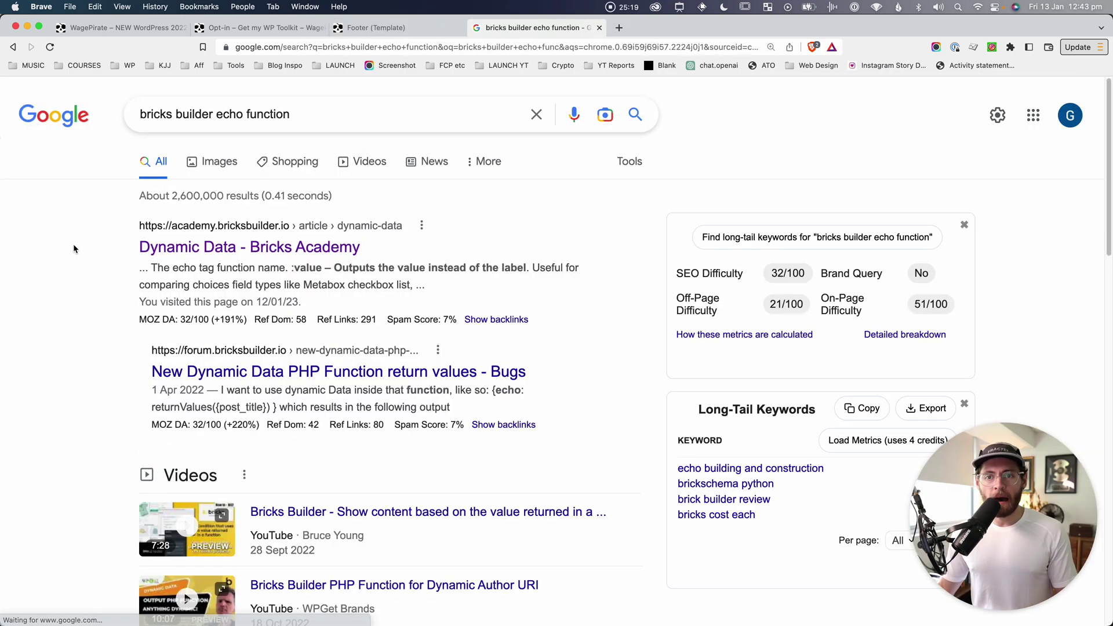
# Step: Open the Bricks Academy Dynamic Data article from the "bricks builder echo function" results and find "echo" in it
pyautogui.click(145, 113)
pyautogui.moveTo(145, 114); pyautogui.dragTo(10, 218)
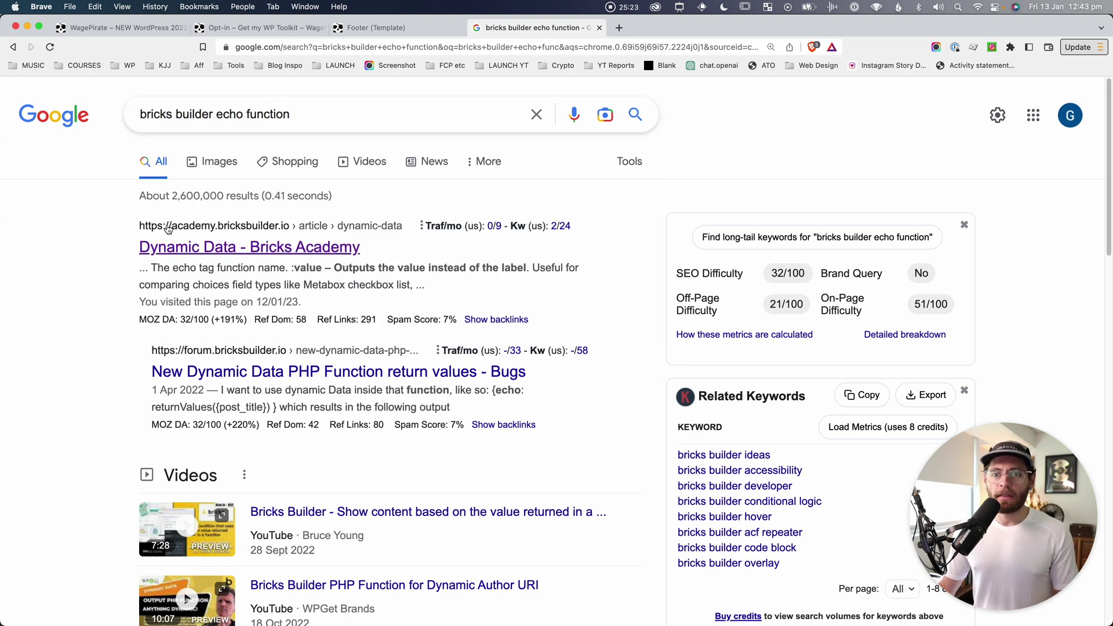
pyautogui.click(277, 250)
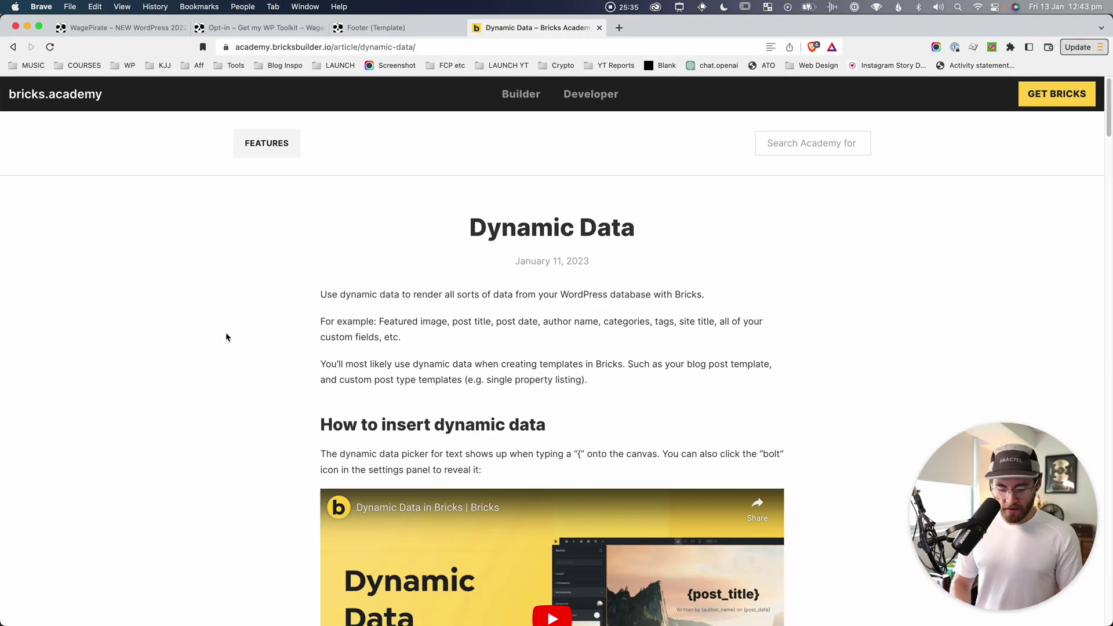
pyautogui.press('super+f')
pyautogui.write('echo')
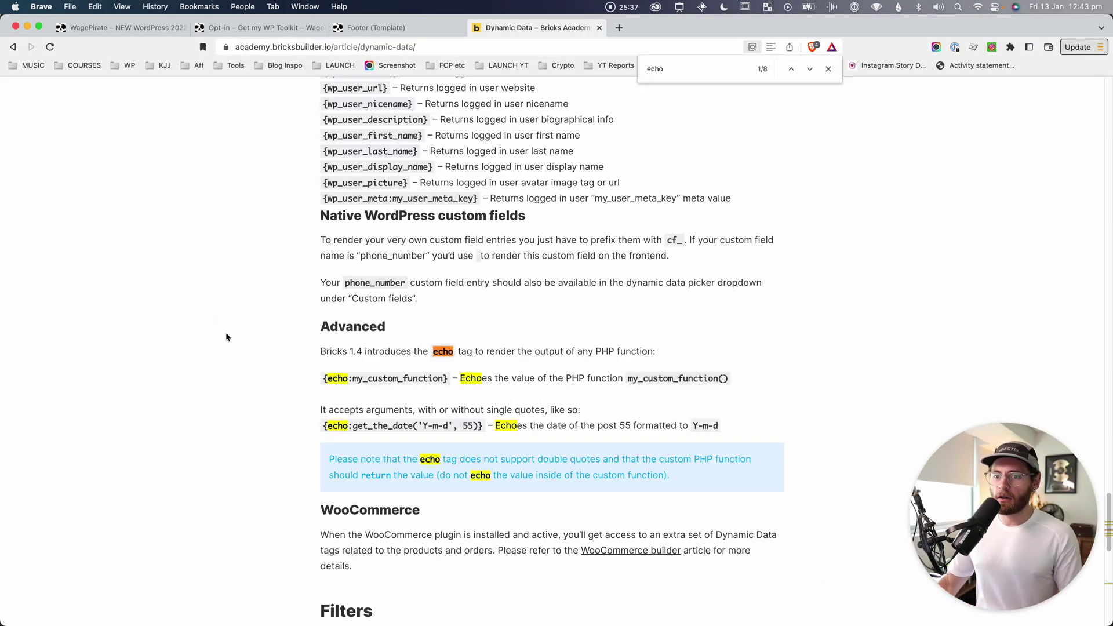
# Step: Highlight the article's echo tag explanation and copy my_custom_function from the {echo:my_custom_function} example
pyautogui.click(324, 352)
pyautogui.moveTo(325, 352); pyautogui.dragTo(645, 351)
pyautogui.moveTo(324, 378); pyautogui.dragTo(447, 379)
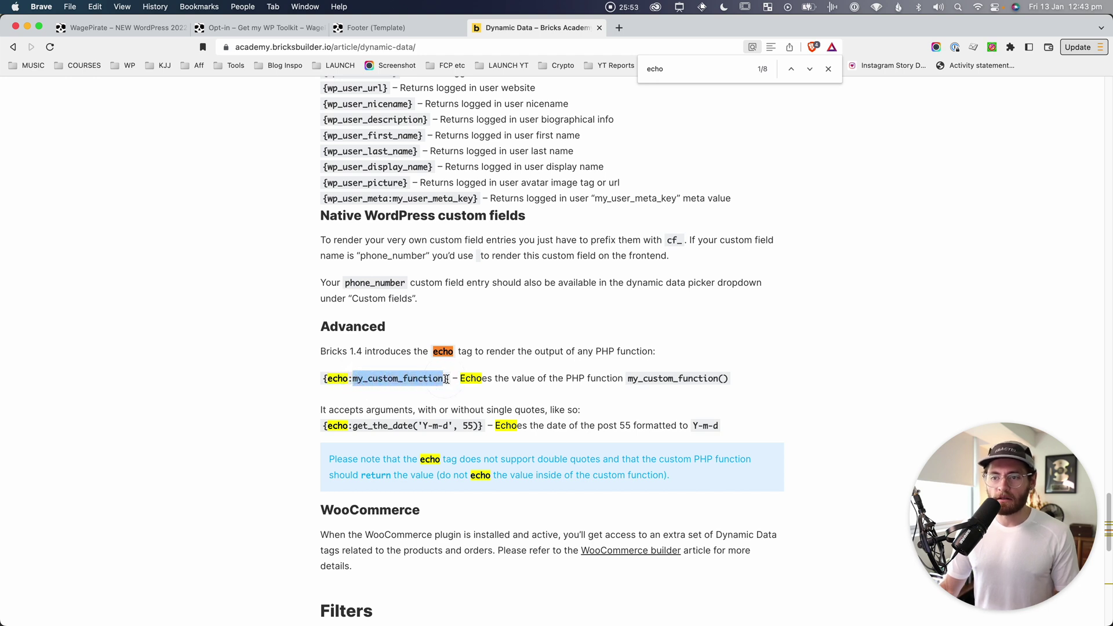
pyautogui.moveTo(325, 378); pyautogui.dragTo(445, 378)
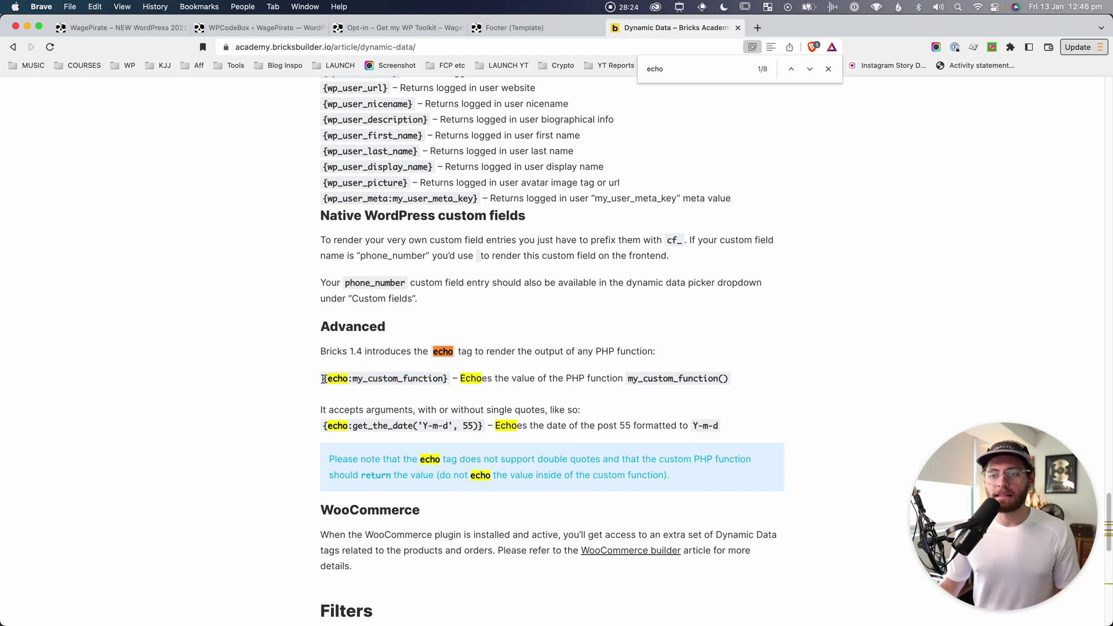
pyautogui.doubleClick(387, 379)
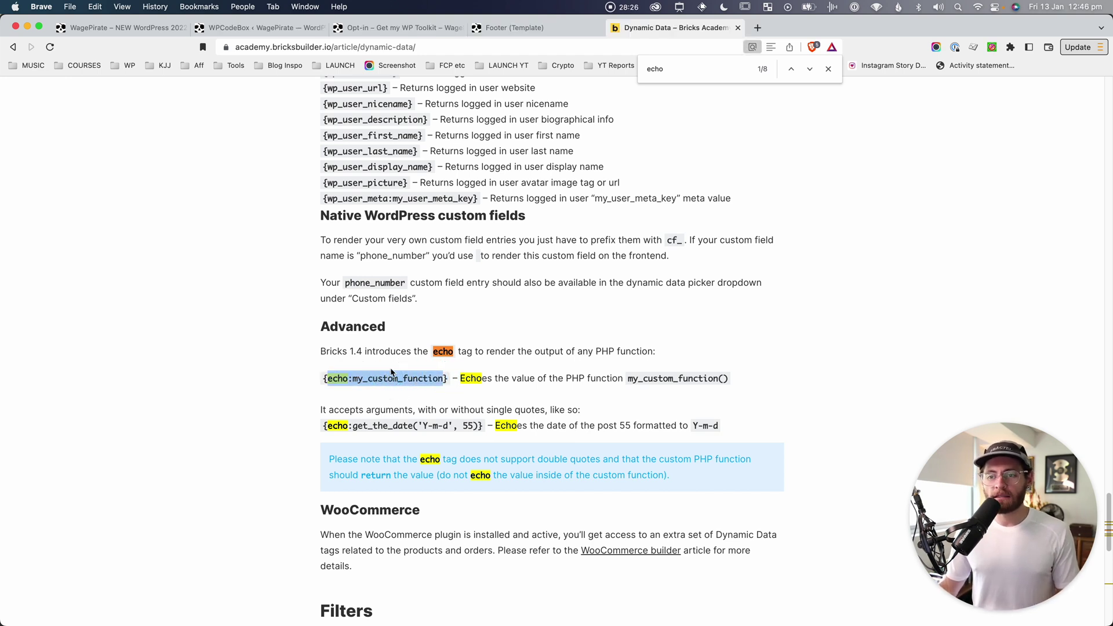
pyautogui.click(392, 378)
pyautogui.moveTo(439, 379); pyautogui.dragTo(353, 378)
pyautogui.press('super+c')
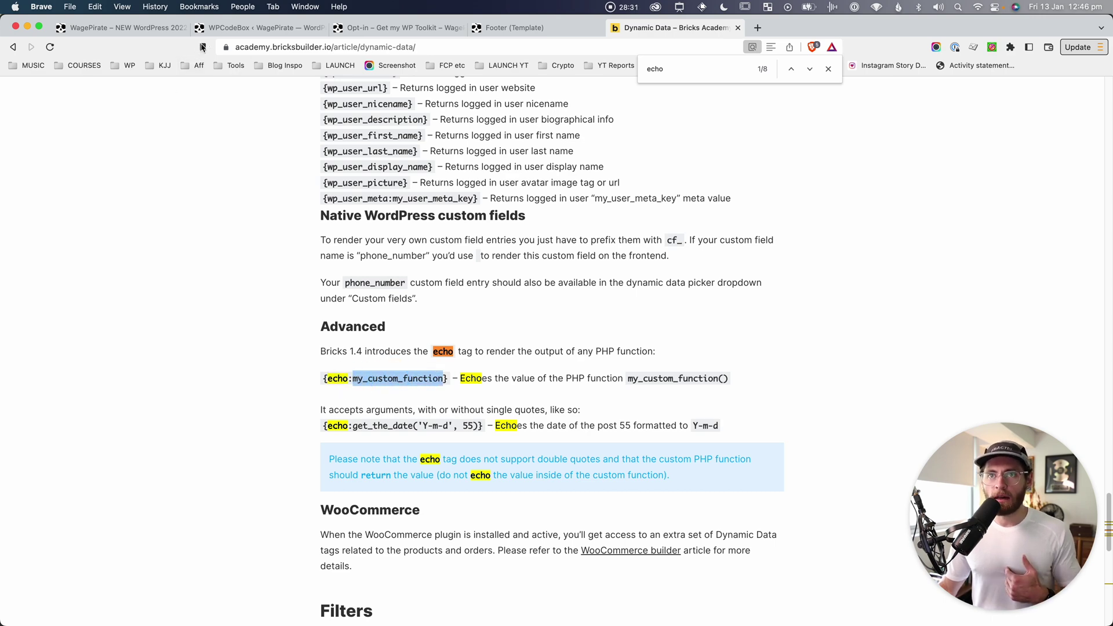
# Step: Create a WPCodeBox snippet titled "bricks custom functions" containing my_custom_function() that returns $value, with a comment giving a sample value
pyautogui.click(261, 27)
pyautogui.click(129, 194)
pyautogui.click(334, 232)
pyautogui.write('bricks custom fun')
pyautogui.click(806, 271)
pyautogui.press('super+v')
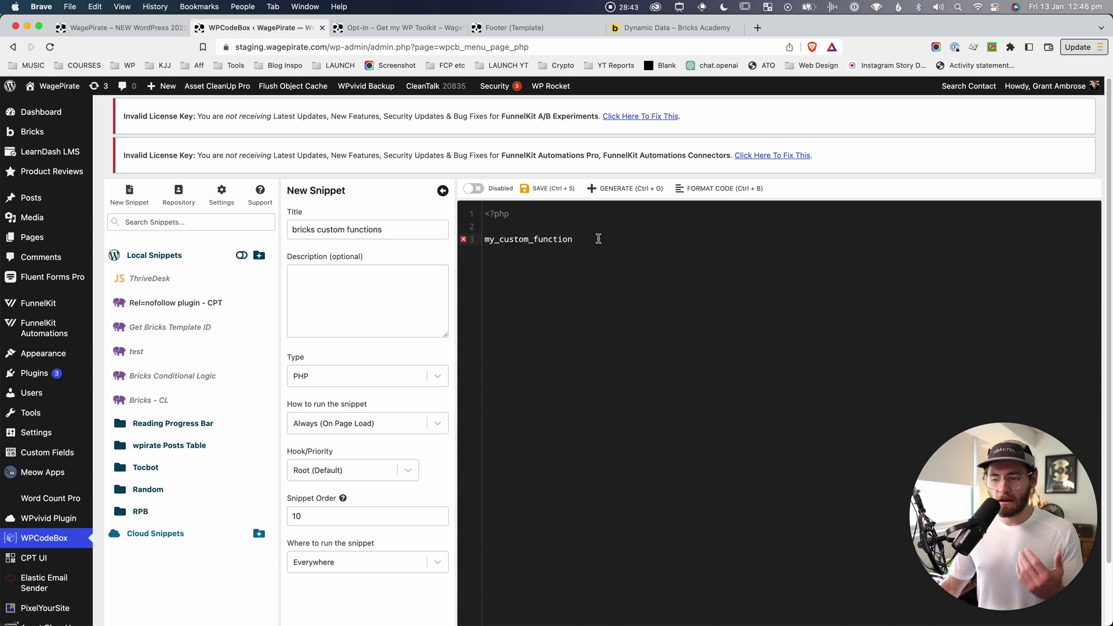
pyautogui.press('Return')
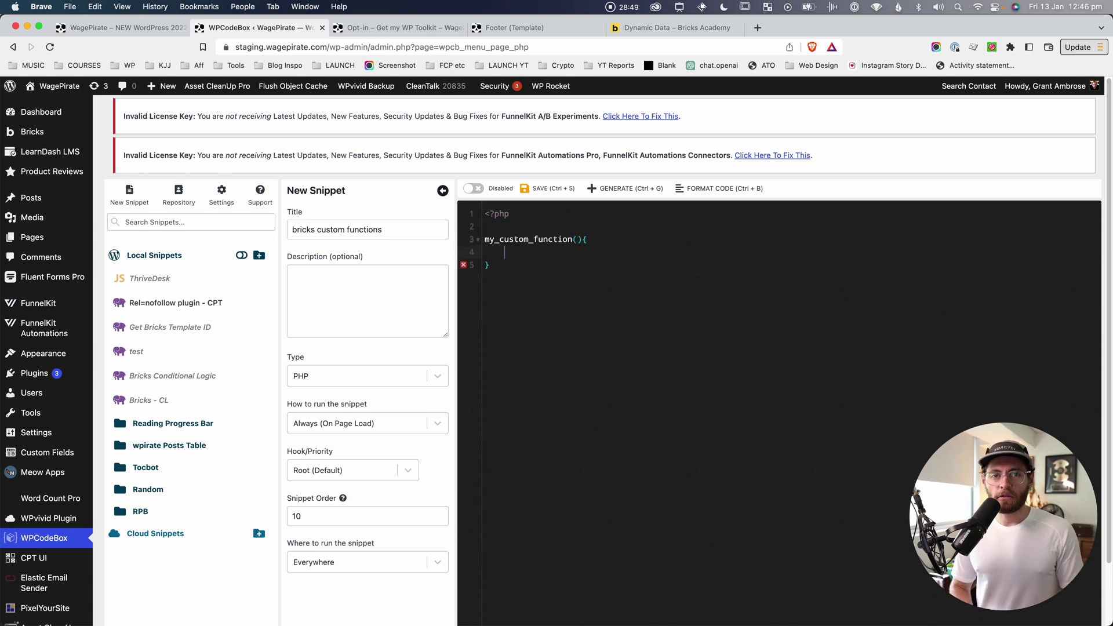
pyautogui.write('return $value; // grant')
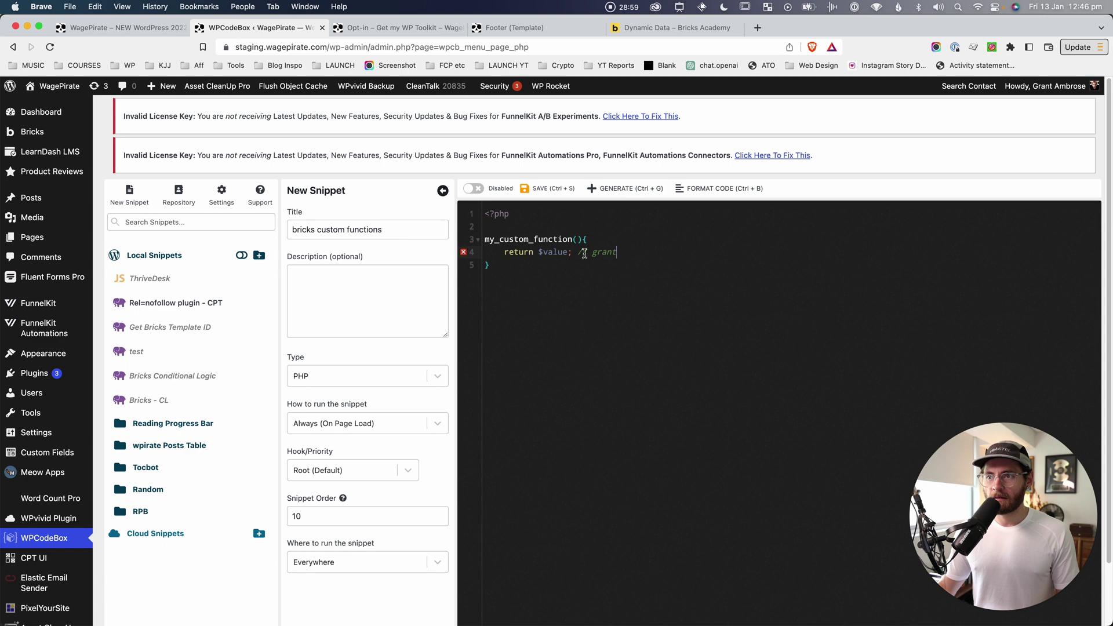
# Step: Copy the snippet's function name into the footer condition's dynamic data as {echo:my_custom_function} and highlight the name
pyautogui.doubleClick(525, 239)
pyautogui.press('super+c')
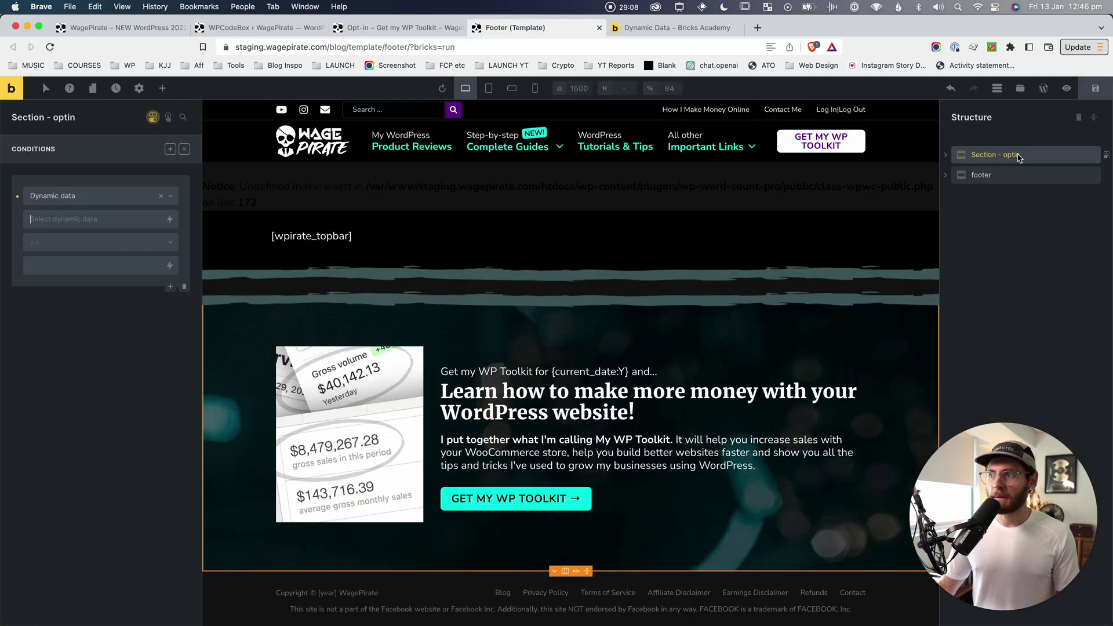
pyautogui.write('{}')
pyautogui.write('echo:')
pyautogui.press('super+v')
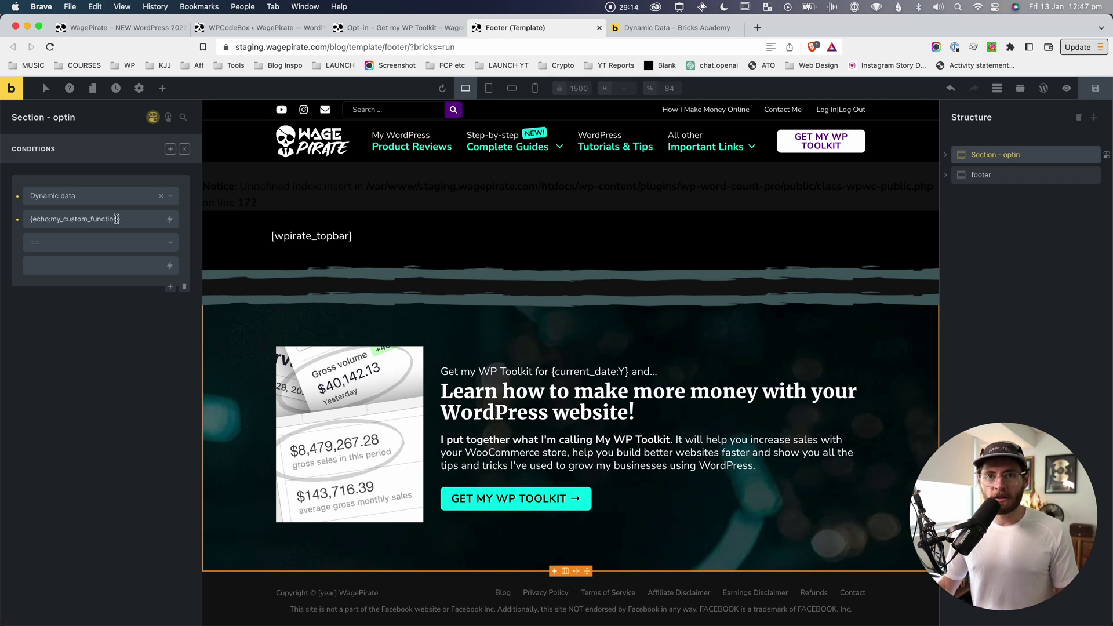
pyautogui.moveTo(117, 219); pyautogui.dragTo(51, 219)
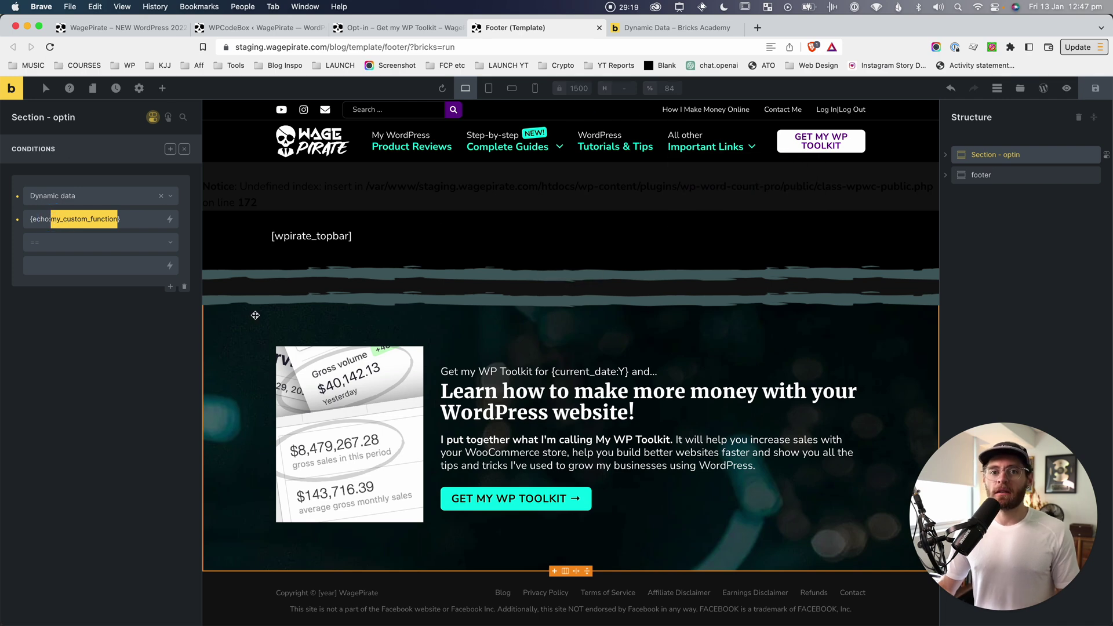
# Step: Replace the condition's dynamic data with the function's sample return value and highlight it
pyautogui.click(130, 219)
pyautogui.press('super+a')
pyautogui.write('grant')
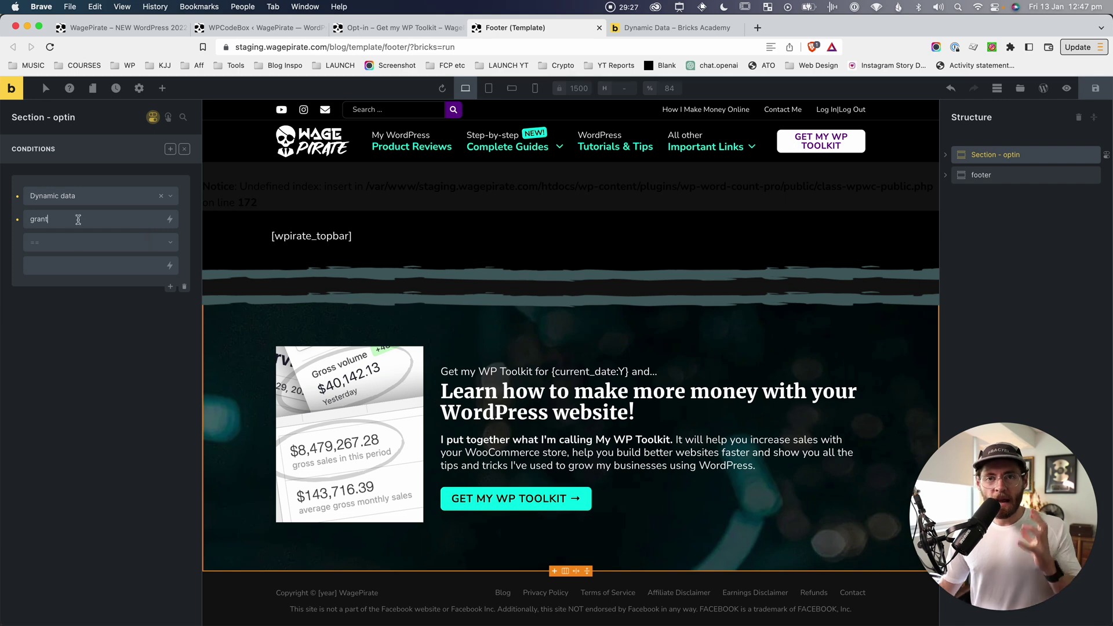
pyautogui.moveTo(56, 219); pyautogui.dragTo(34, 219)
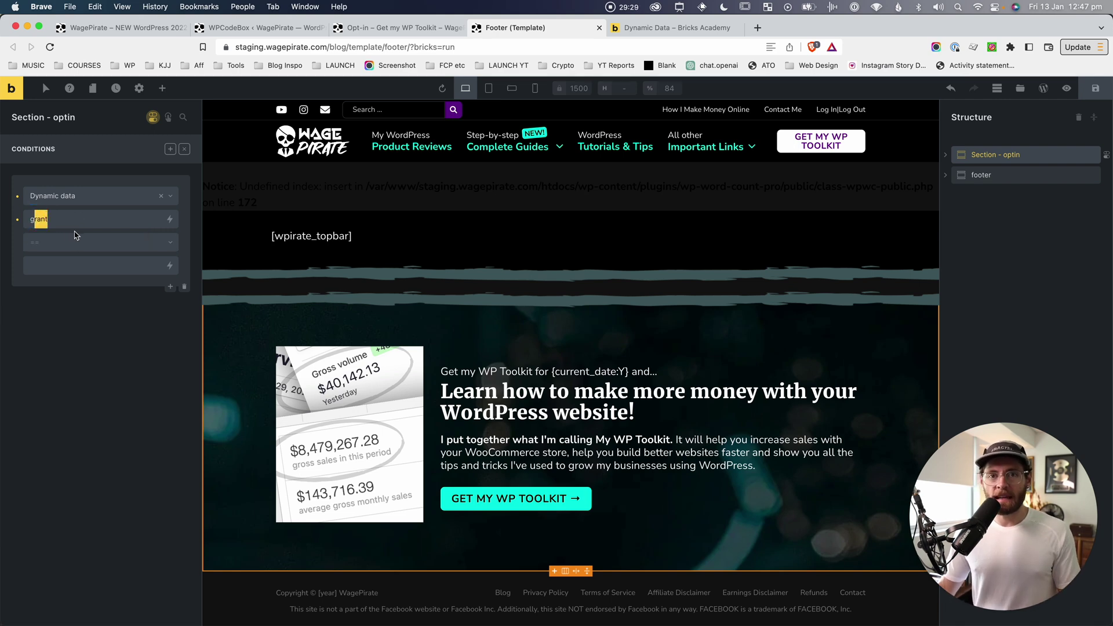
pyautogui.click(67, 220)
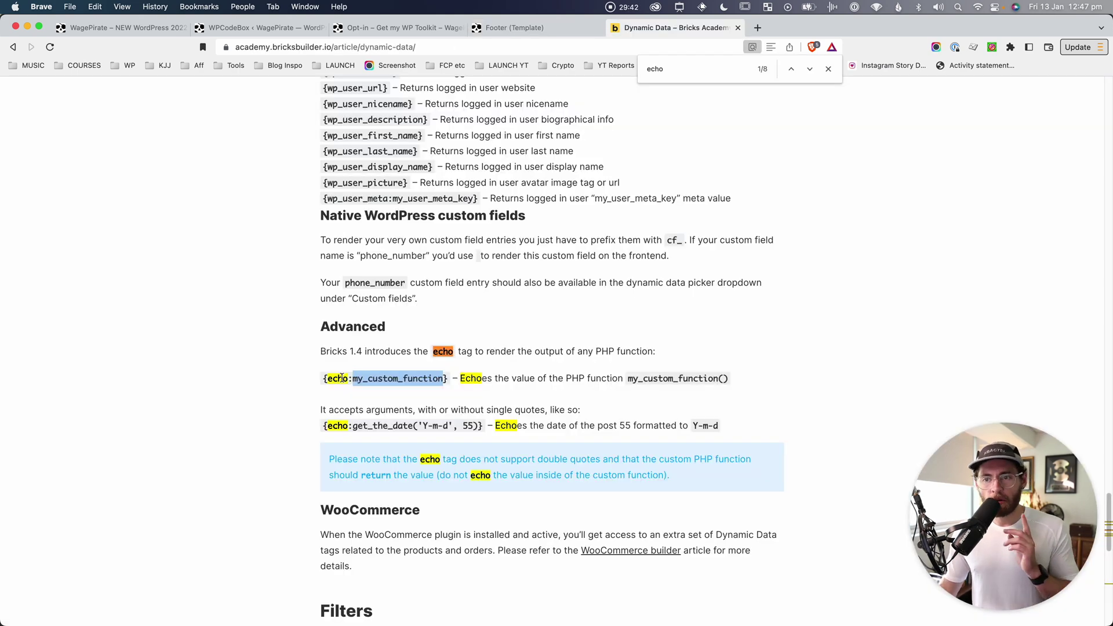
# Step: After highlighting the article's echo example, open the get_post_type() reference from the "wordpress get current post type" results and copy the function name
pyautogui.moveTo(340, 378); pyautogui.dragTo(452, 378)
pyautogui.click(447, 381)
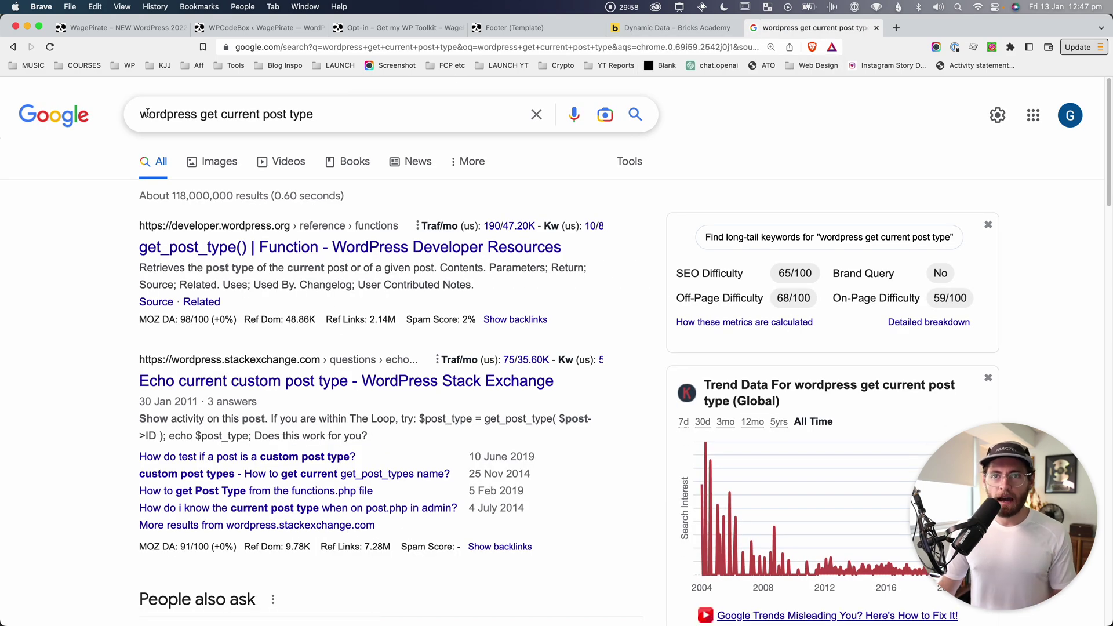
pyautogui.moveTo(149, 114); pyautogui.dragTo(297, 123)
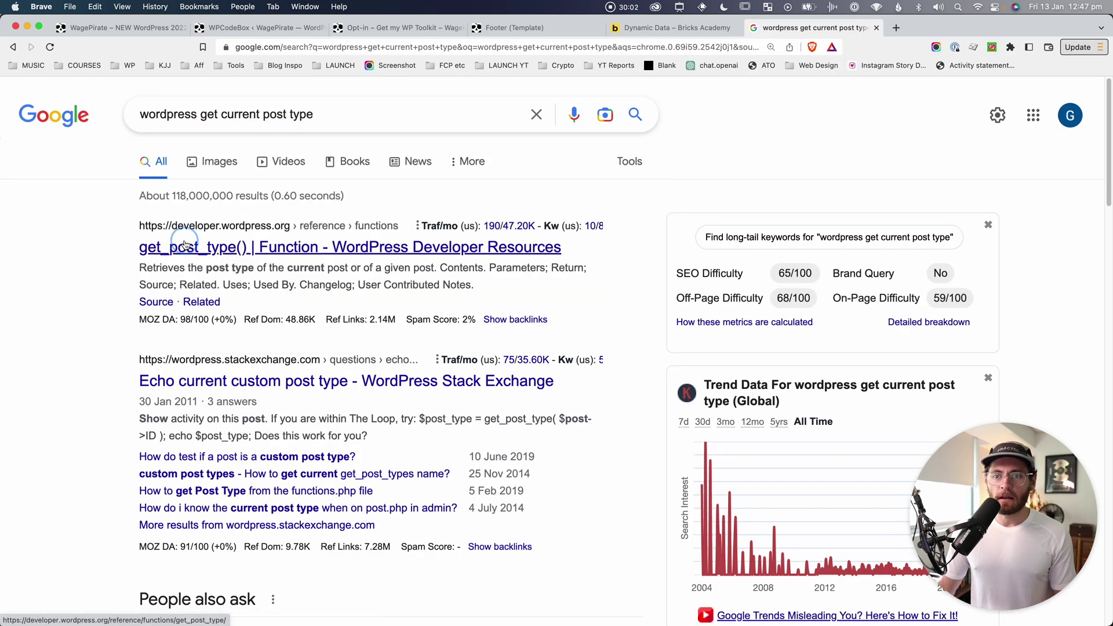
pyautogui.click(346, 247)
pyautogui.moveTo(289, 238); pyautogui.dragTo(386, 239)
pyautogui.hotkey('ctrl', 'c')
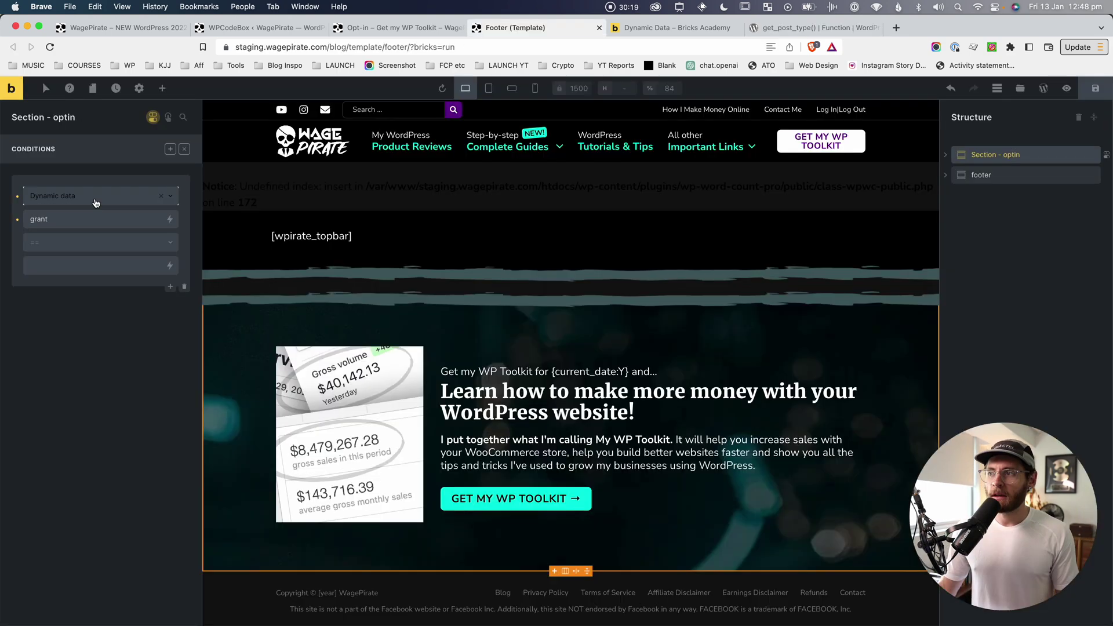
# Step: Set the footer condition's dynamic data to {echo:get_post_type}, without parentheses, and its comparison operator to !=
pyautogui.doubleClick(127, 219)
pyautogui.write('{')
pyautogui.write('echo:')
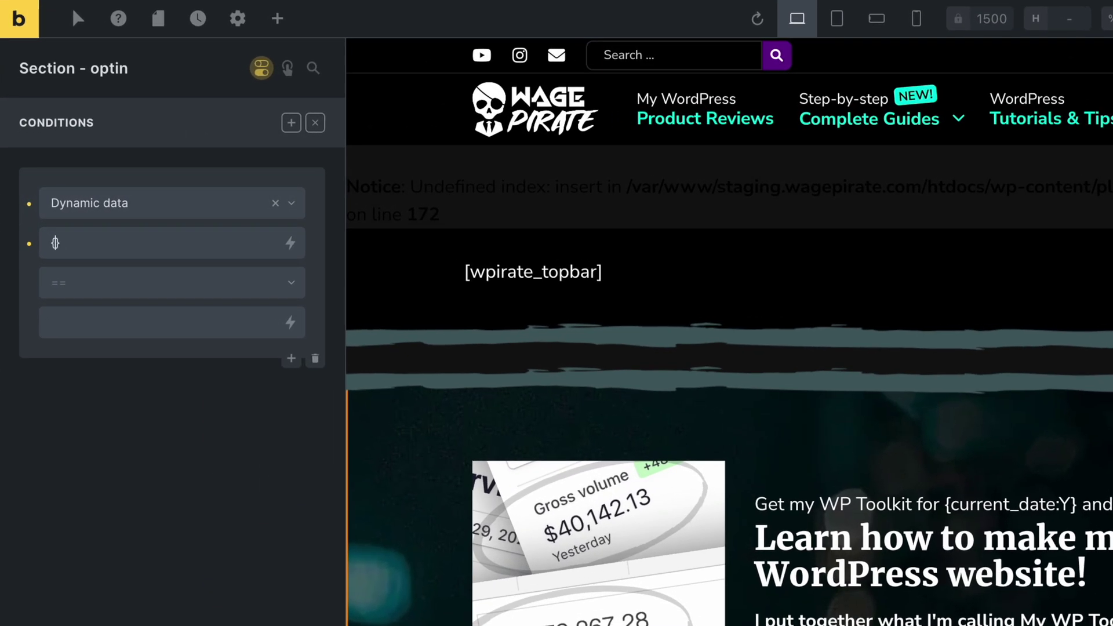
pyautogui.hotkey('ctrl', 'v')
pyautogui.click(87, 243)
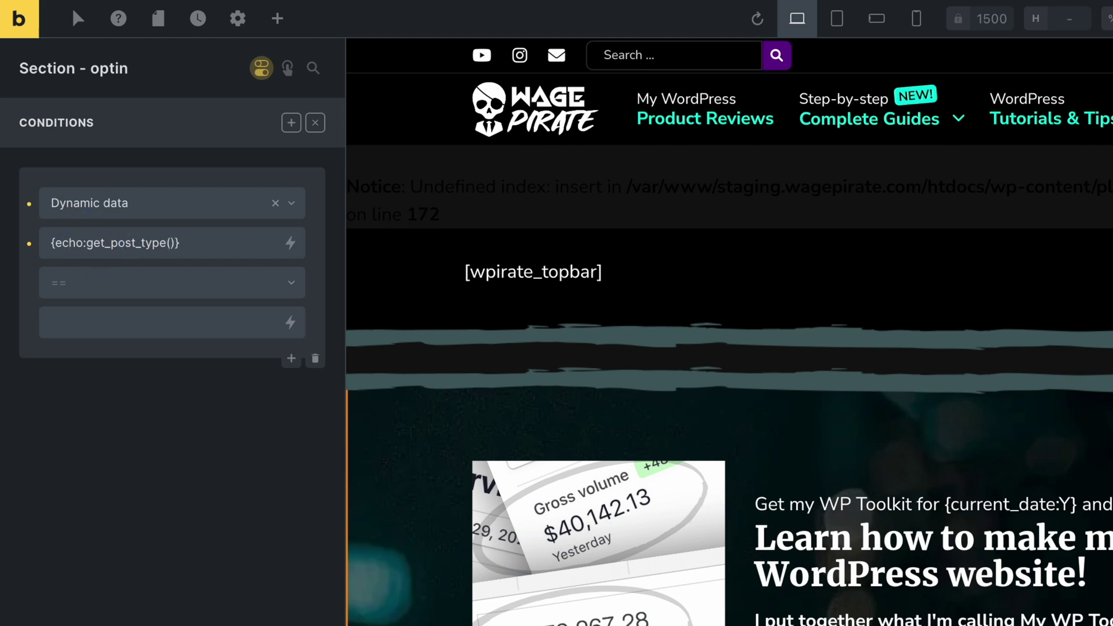
pyautogui.moveTo(84, 242); pyautogui.dragTo(159, 249)
pyautogui.click(156, 247)
pyautogui.click(81, 296)
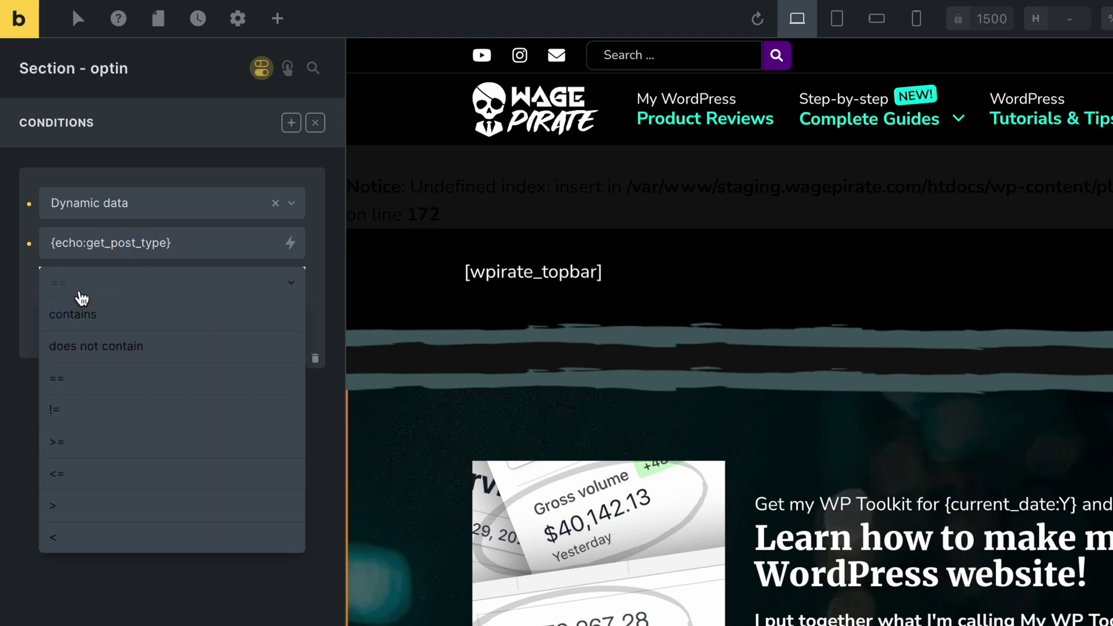
pyautogui.click(63, 419)
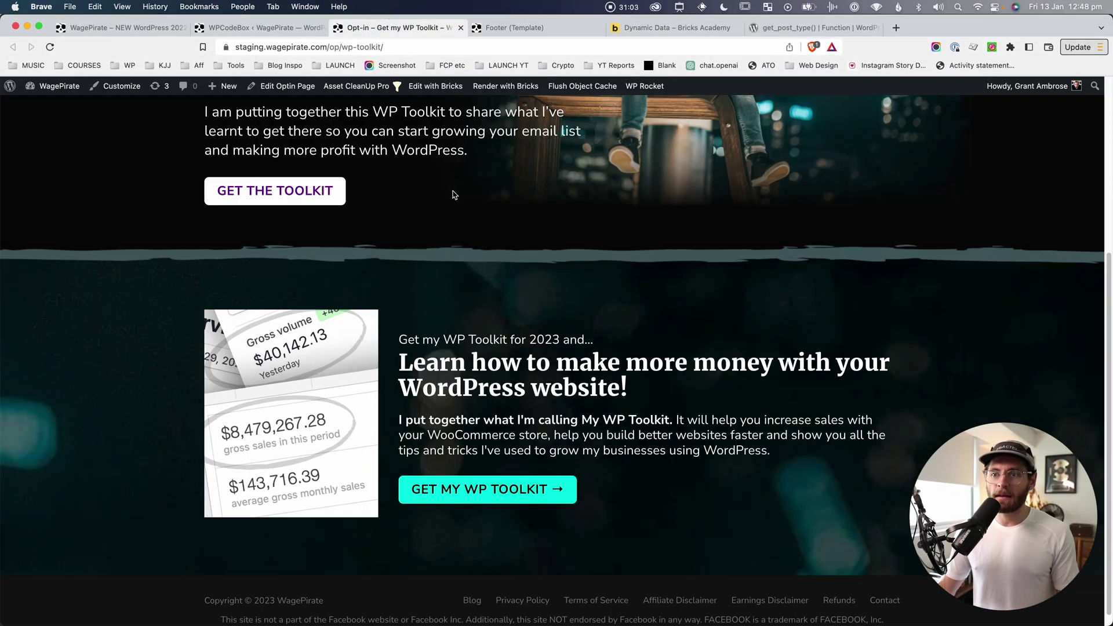
# Step: Inspect the opt-in page and select wffn_optin within the body element's single-wffn_optin class
pyautogui.scroll(3, 616, 200)
pyautogui.rightClick(616, 200)
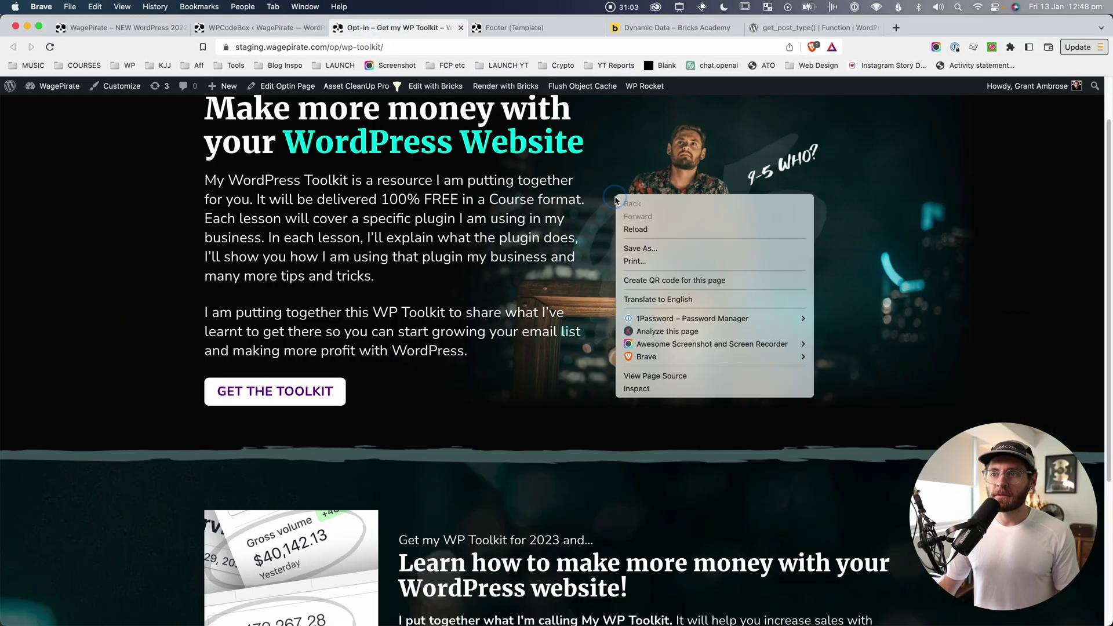
pyautogui.click(661, 389)
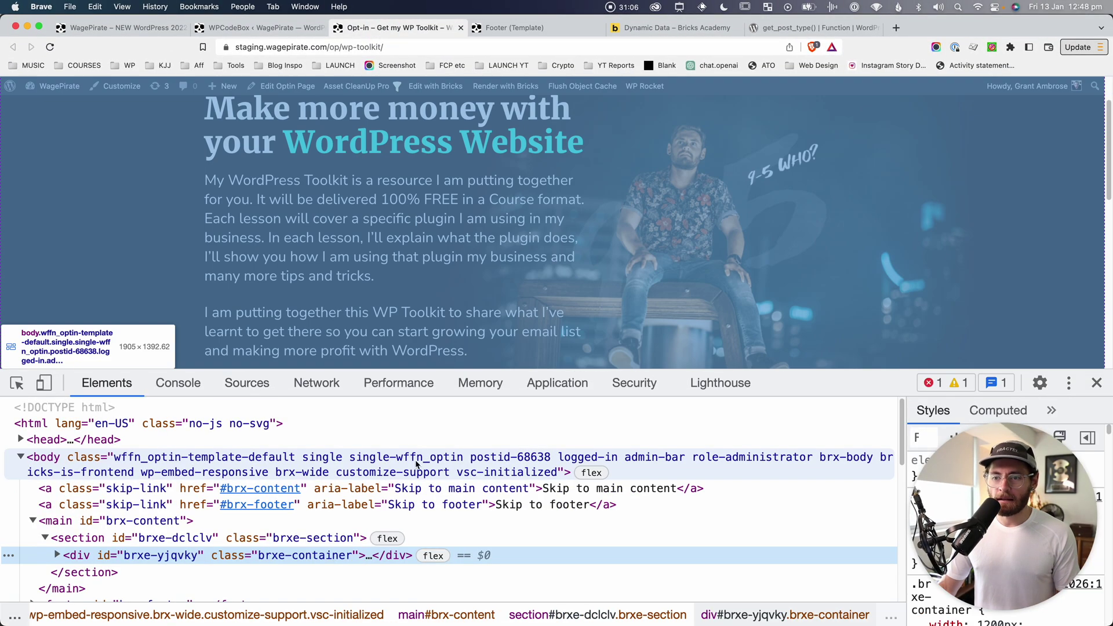
pyautogui.click(416, 464)
pyautogui.click(435, 462)
pyautogui.moveTo(464, 458); pyautogui.dragTo(399, 458)
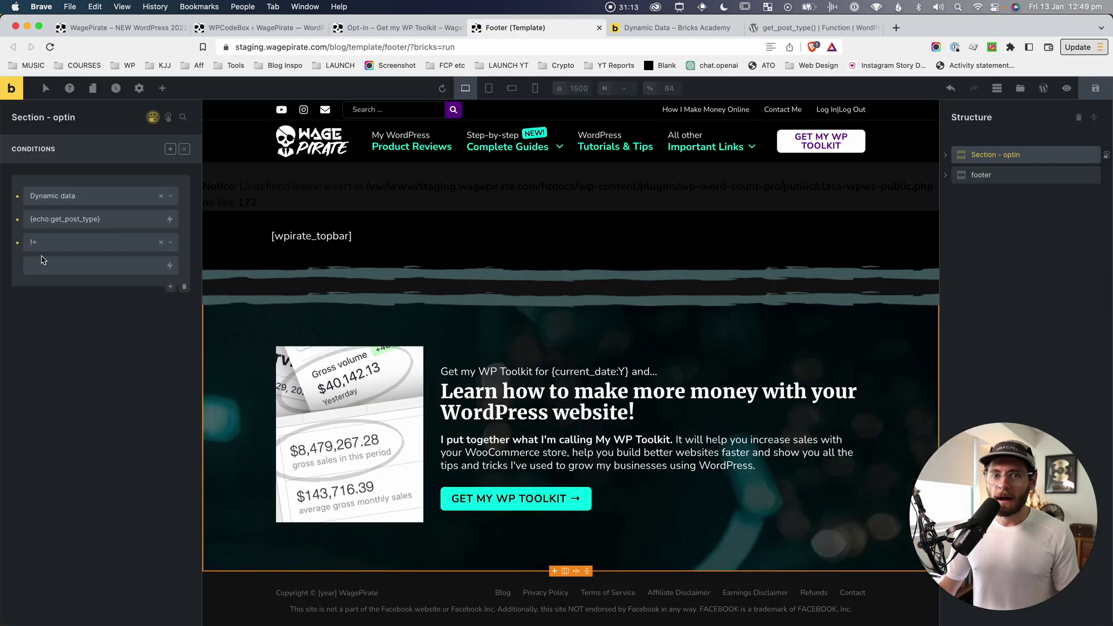
# Step: Set the footer condition's comparison value to wffn_optin and review the condition's type, dynamic data expression and value
pyautogui.write('wffn_optin')
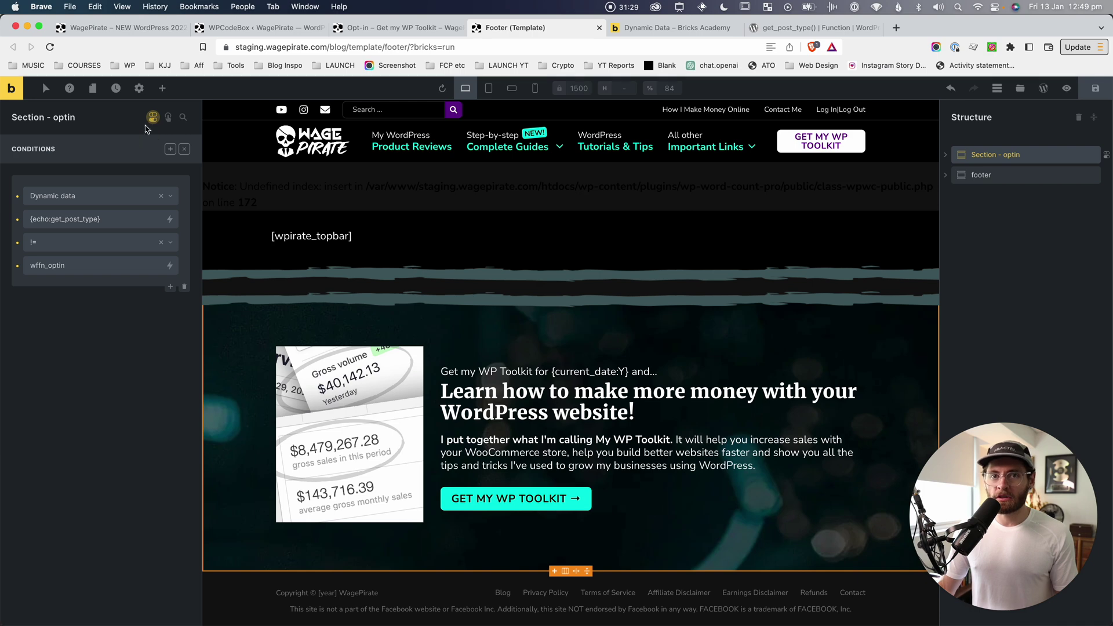
pyautogui.click(54, 194)
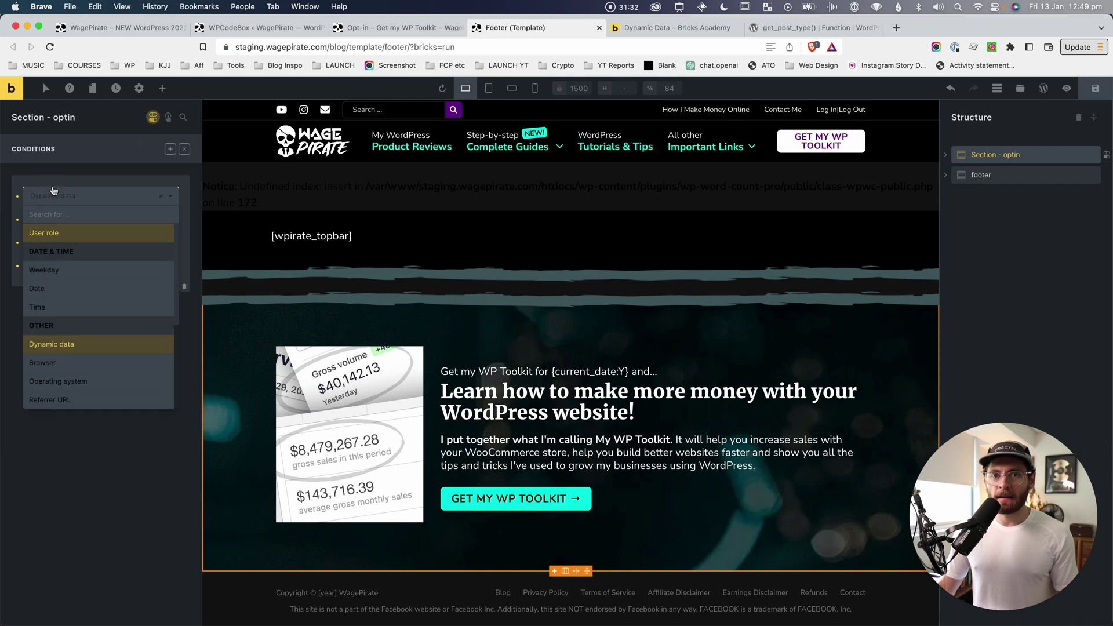
pyautogui.click(64, 199)
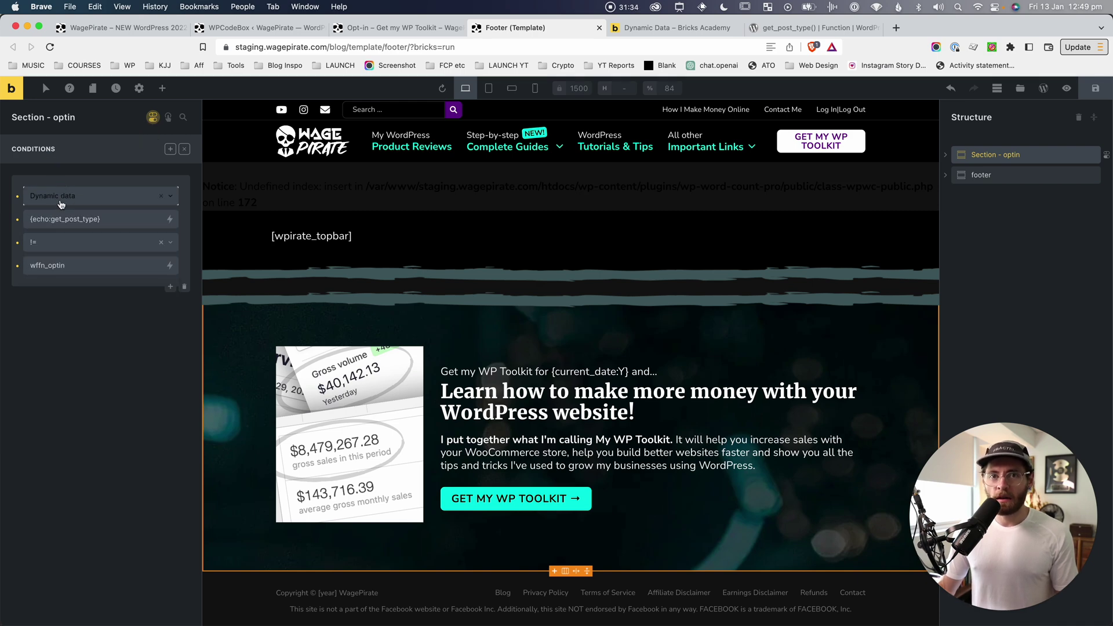
pyautogui.click(36, 218)
pyautogui.moveTo(38, 216); pyautogui.dragTo(124, 219)
pyautogui.click(53, 218)
pyautogui.doubleClick(53, 217)
pyautogui.click(93, 218)
pyautogui.doubleClick(53, 264)
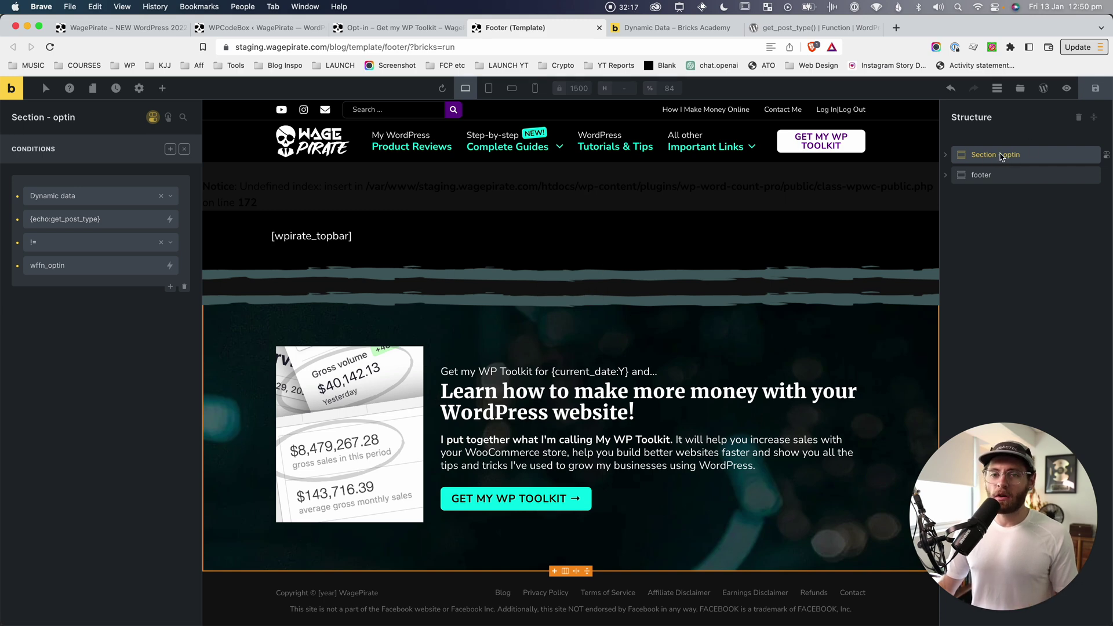
# Step: Replace the condition's dynamic data with the sample return value page and highlight it alongside the comparison value
pyautogui.moveTo(32, 219); pyautogui.dragTo(87, 219)
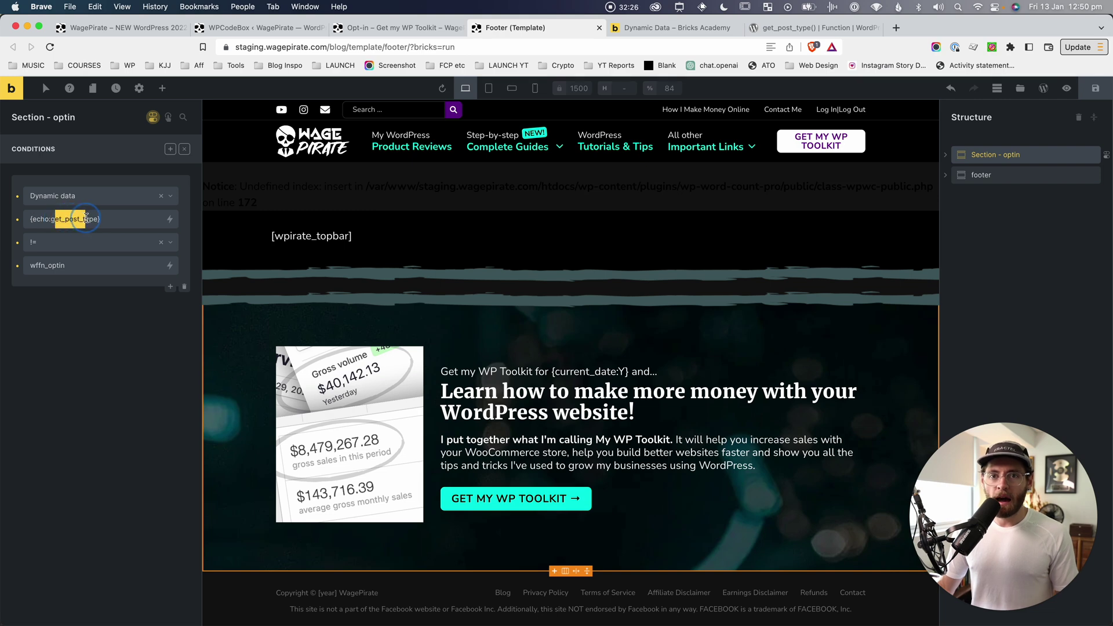
pyautogui.click(95, 217)
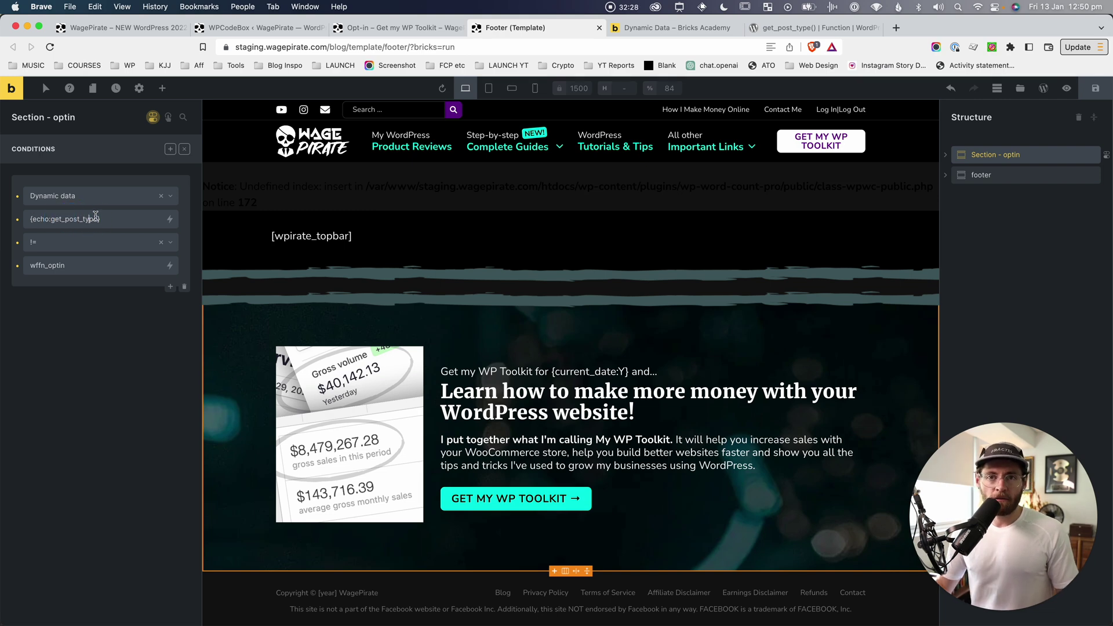
pyautogui.press('super+a')
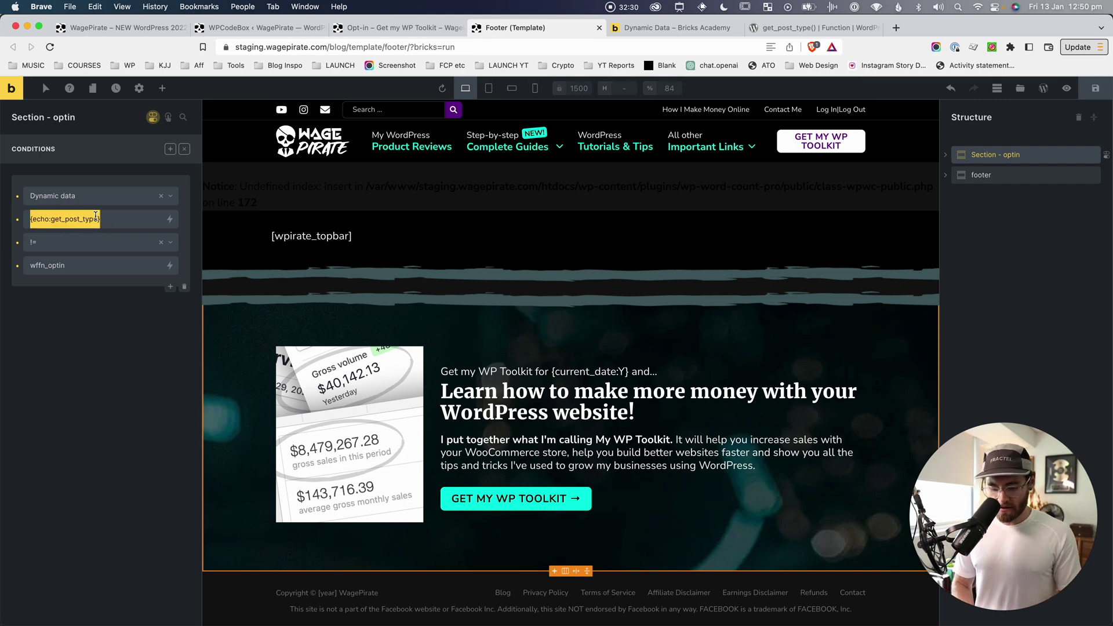
pyautogui.write('page')
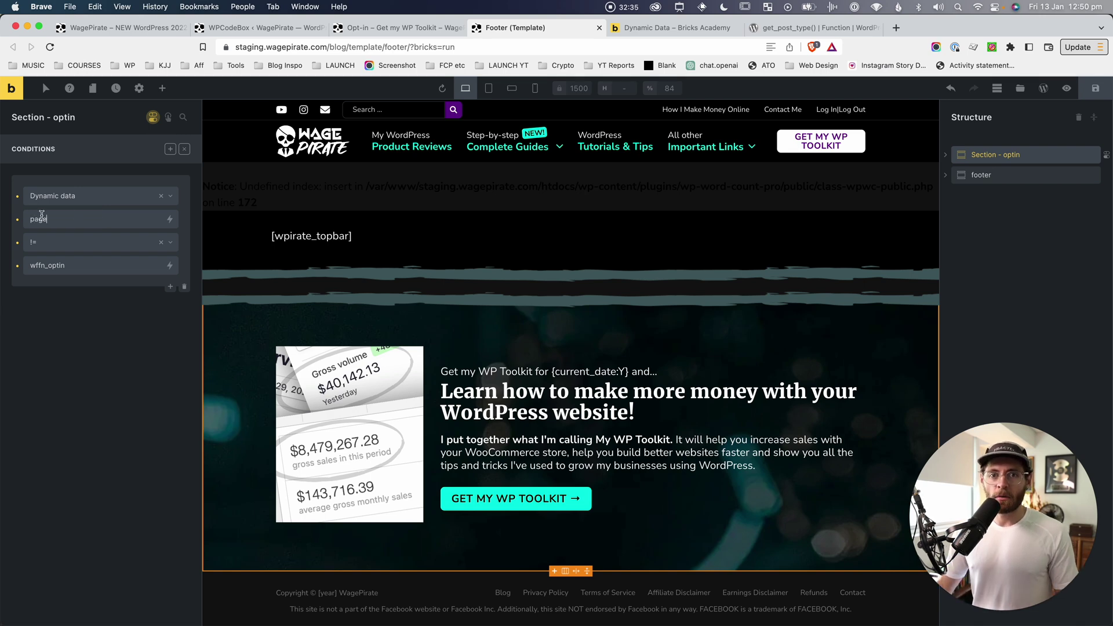
pyautogui.doubleClick(38, 219)
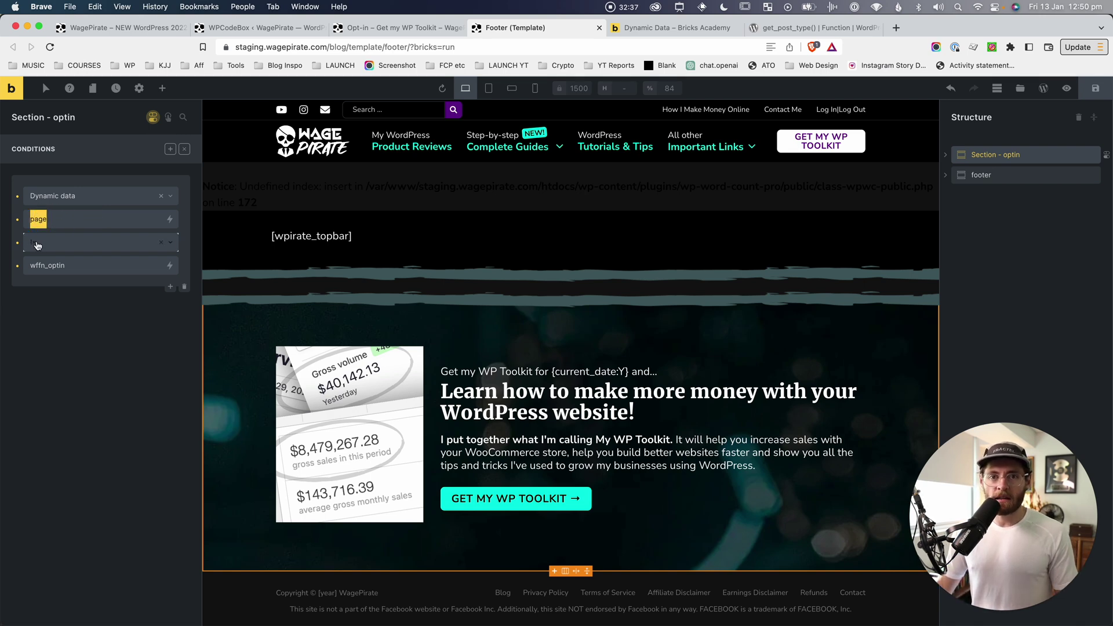
pyautogui.doubleClick(32, 265)
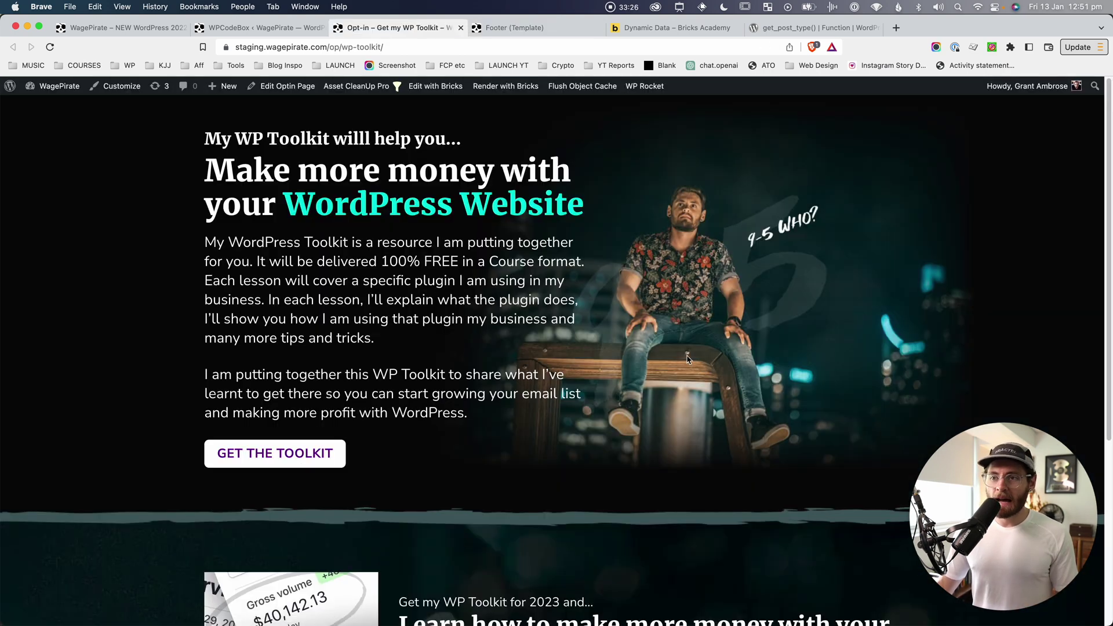
# Step: Inspect the opt-in page and copy wffn_optin from the body element's single-wffn_optin class
pyautogui.rightClick(618, 190)
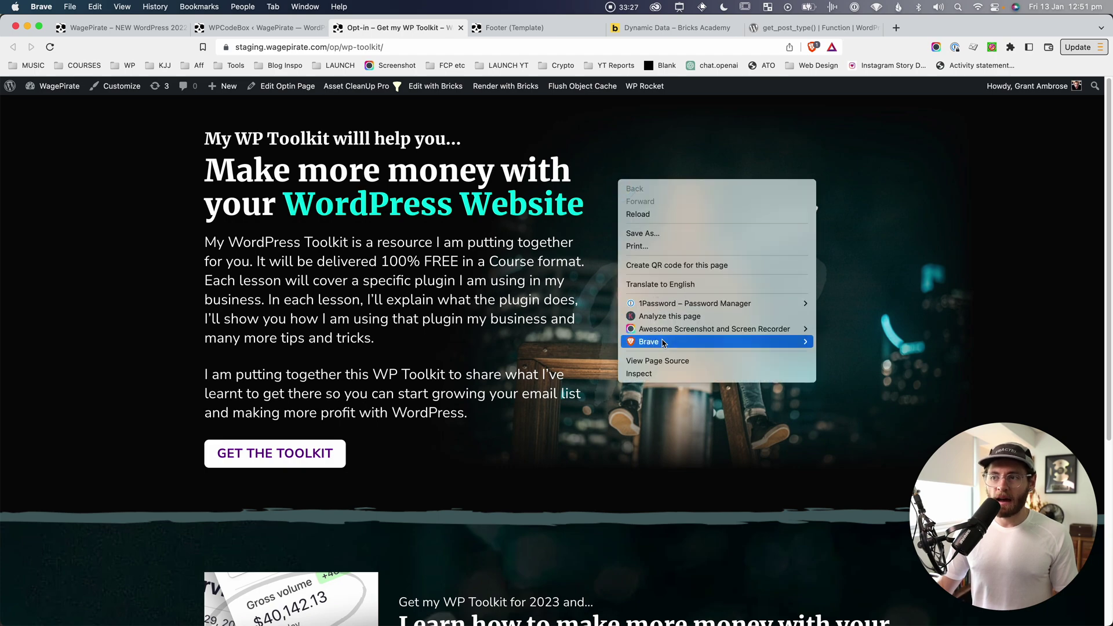
pyautogui.click(661, 374)
pyautogui.doubleClick(405, 458)
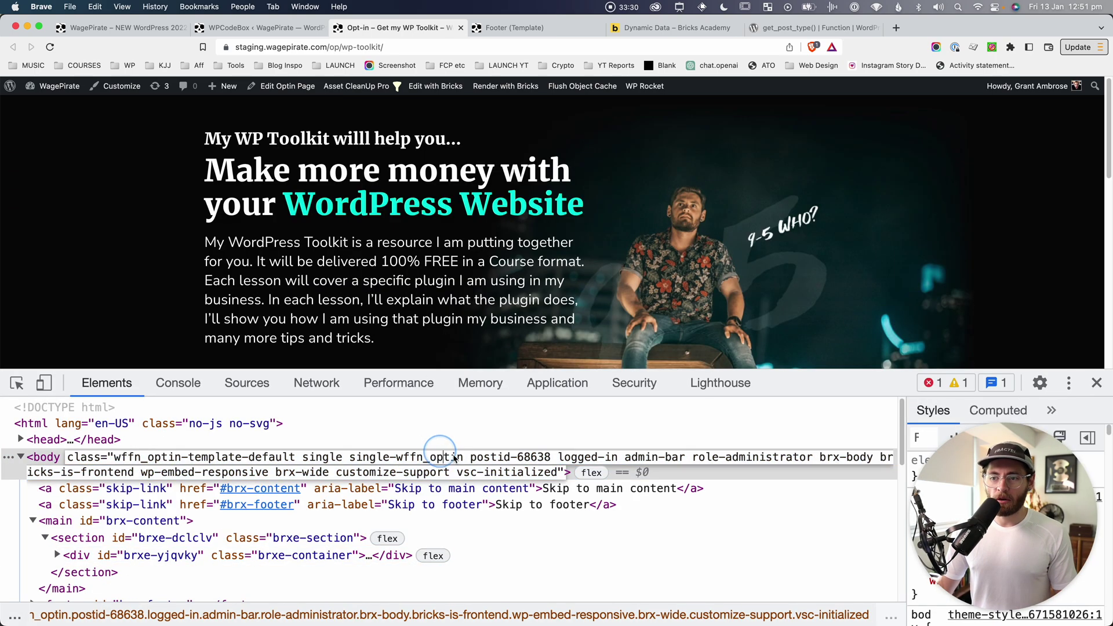
pyautogui.moveTo(463, 458); pyautogui.dragTo(399, 461)
pyautogui.press('super+c')
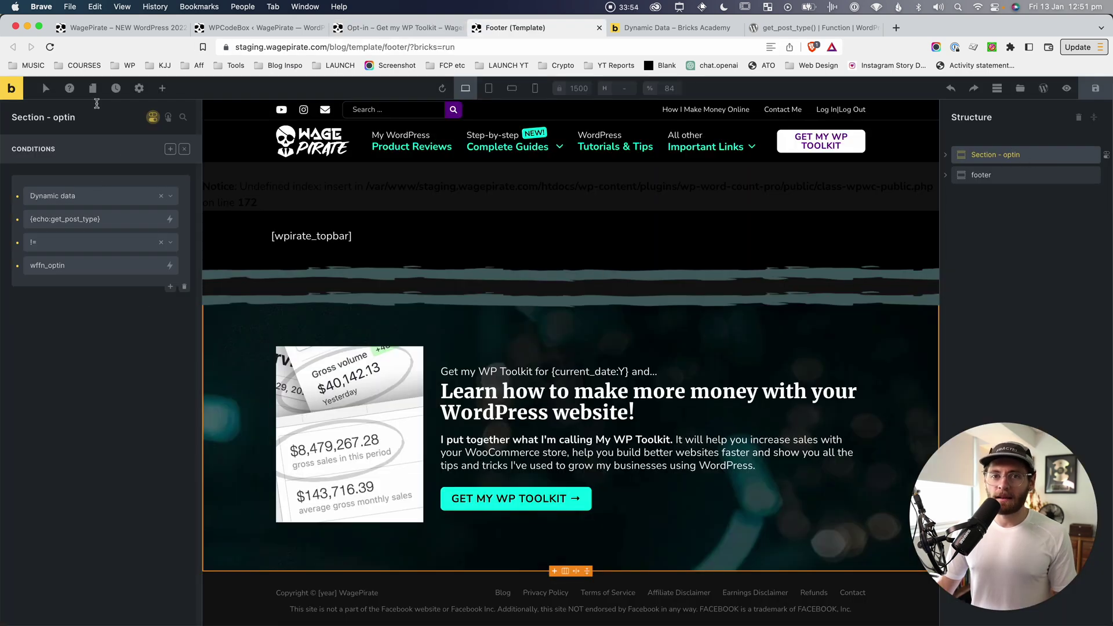
# Step: Replace the footer condition's dynamic data with the copied wffn_optin value and highlight it
pyautogui.moveTo(56, 219); pyautogui.dragTo(88, 221)
pyautogui.tripleClick(87, 221)
pyautogui.press('super+v')
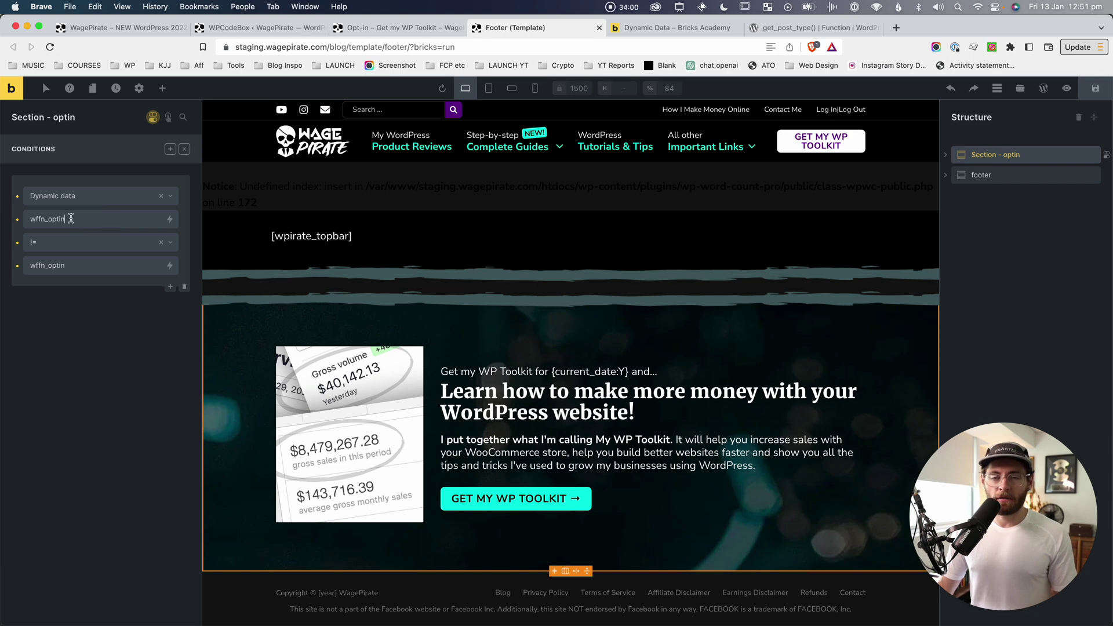
pyautogui.moveTo(36, 220); pyautogui.dragTo(76, 221)
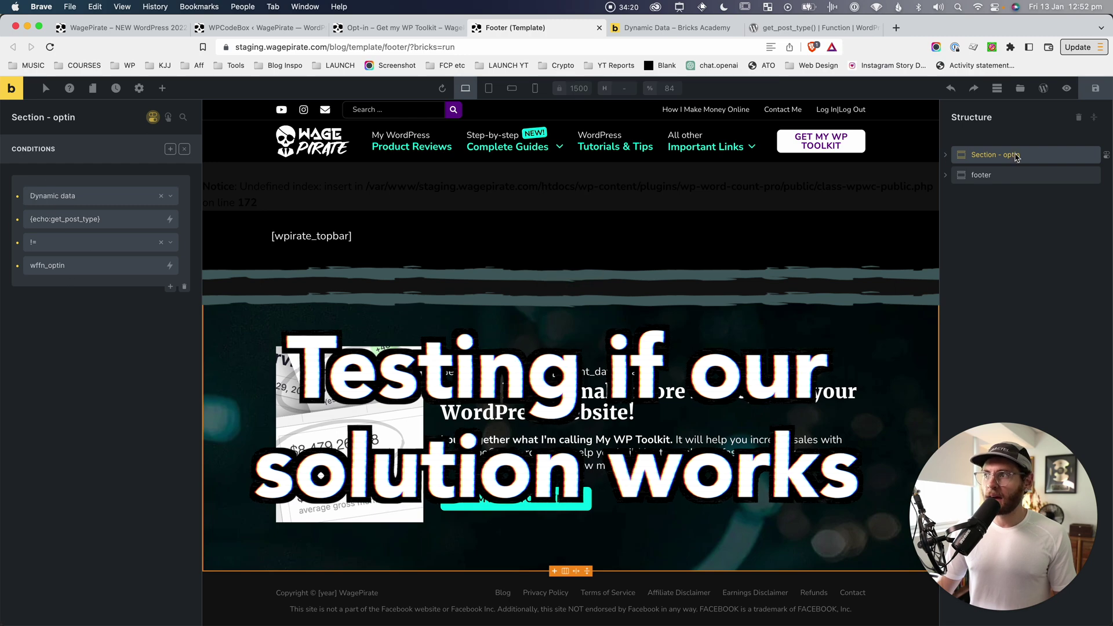
# Step: Save the footer template and reload the home page to check its footer opt-in section
pyautogui.click(1096, 88)
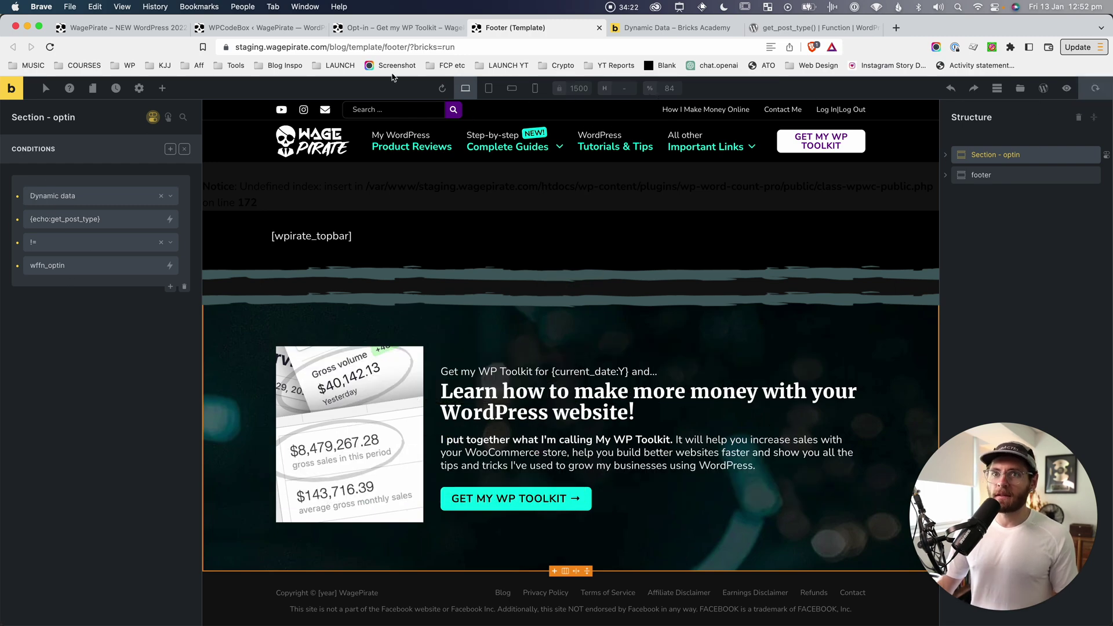
pyautogui.click(157, 25)
pyautogui.click(50, 47)
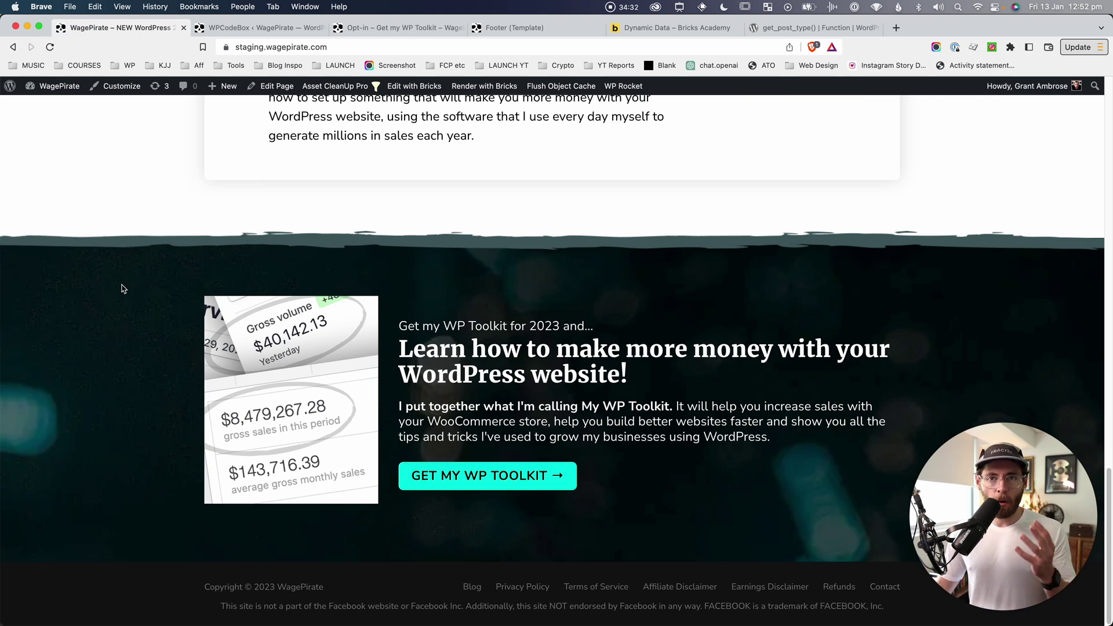
# Step: From the blog, open "Redirect WooCommerce to a custom Thank You Page after Checkout", check its footer opt-in section and follow the GET MY WP TOOLKIT link
pyautogui.click(472, 587)
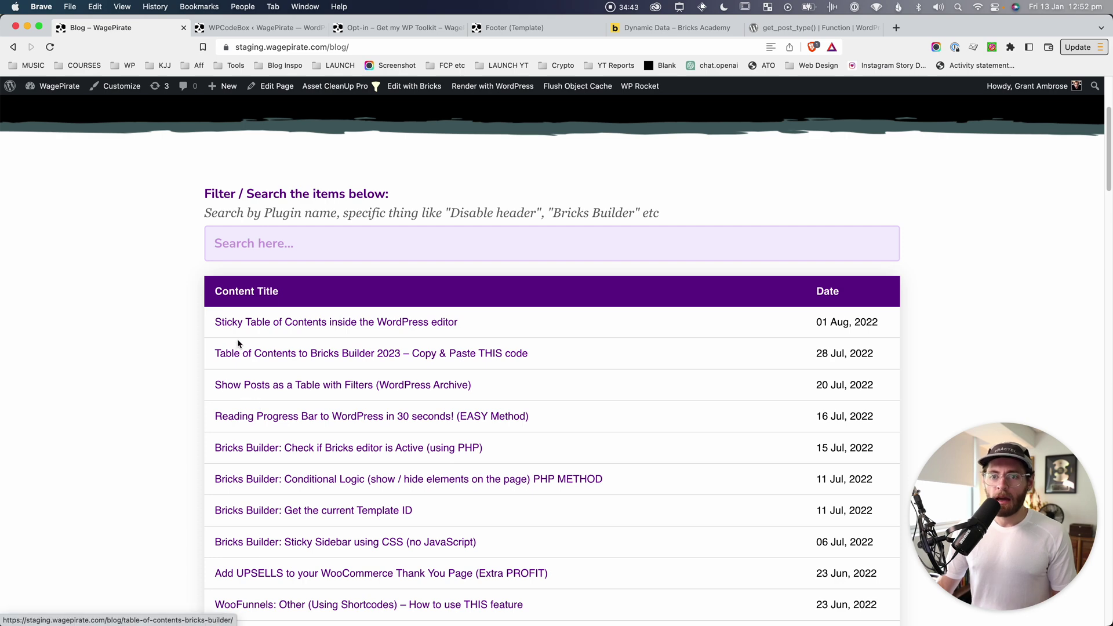
pyautogui.scroll(-3, 400, 329)
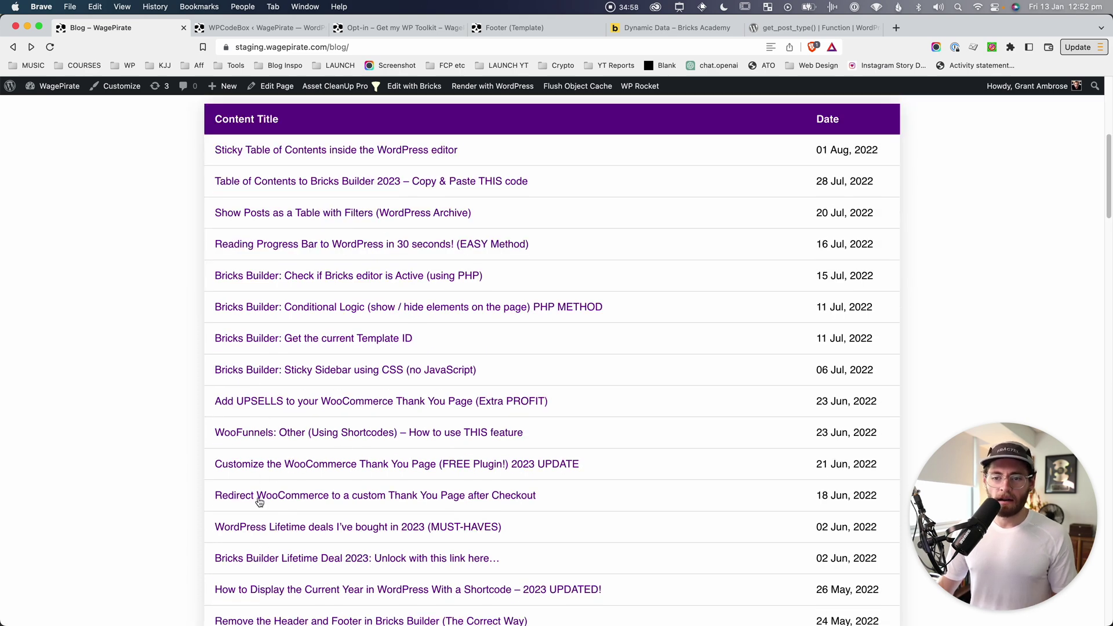
pyautogui.click(348, 498)
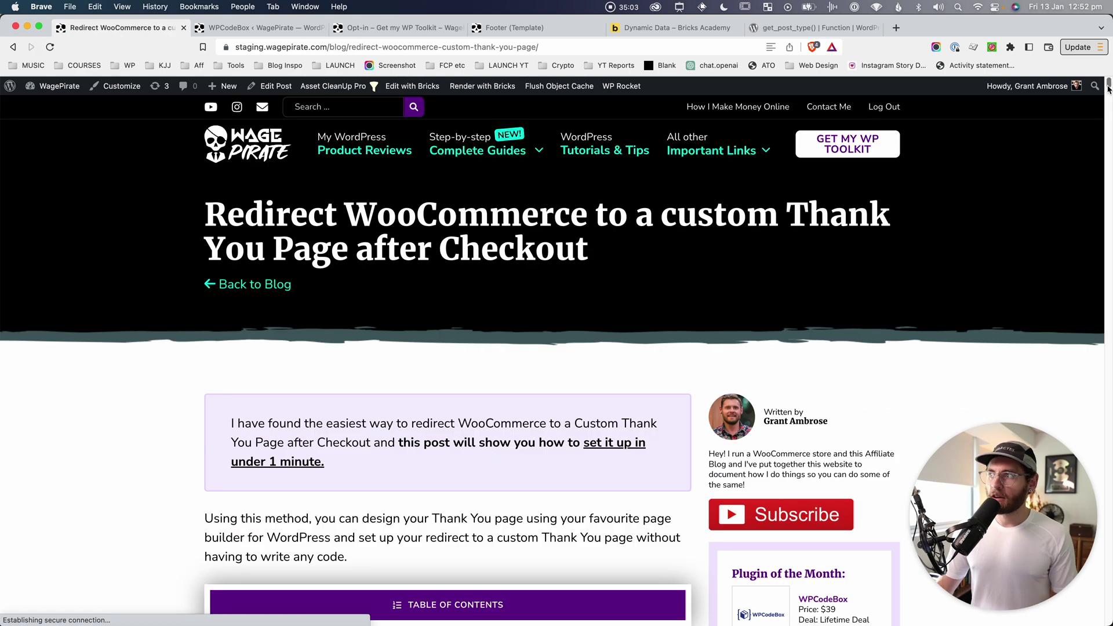
pyautogui.moveTo(1108, 87); pyautogui.dragTo(1109, 615)
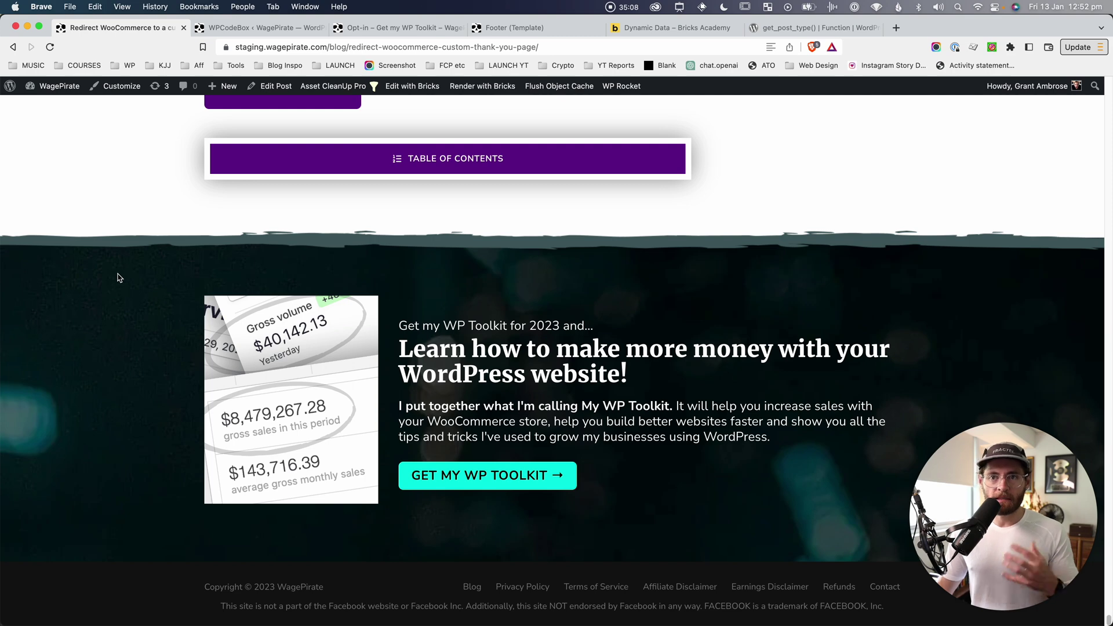
pyautogui.click(504, 482)
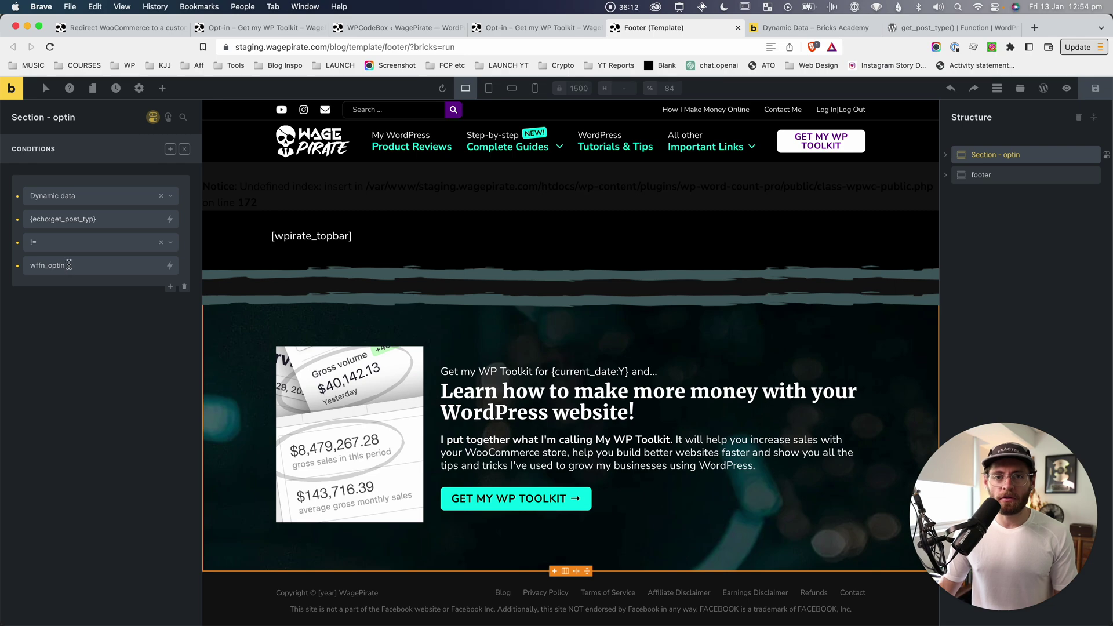
# Step: Try to match several post types by appending a comma-separated thankyou value after wffn_optin and prefixing the value with in_array(
pyautogui.click(44, 265)
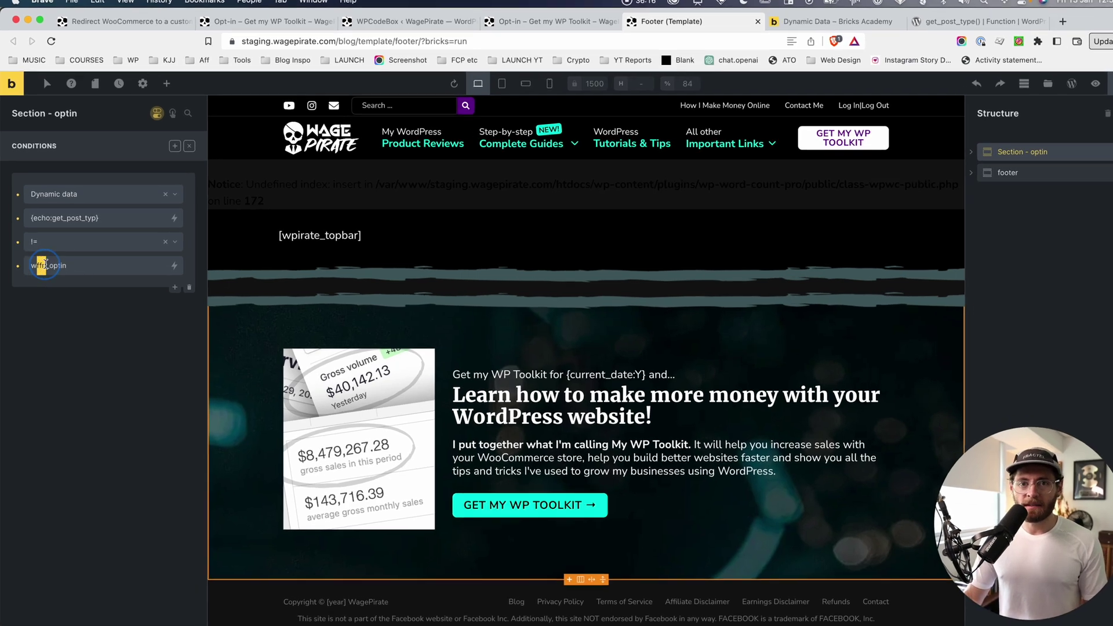
pyautogui.click(91, 266)
pyautogui.write(',')
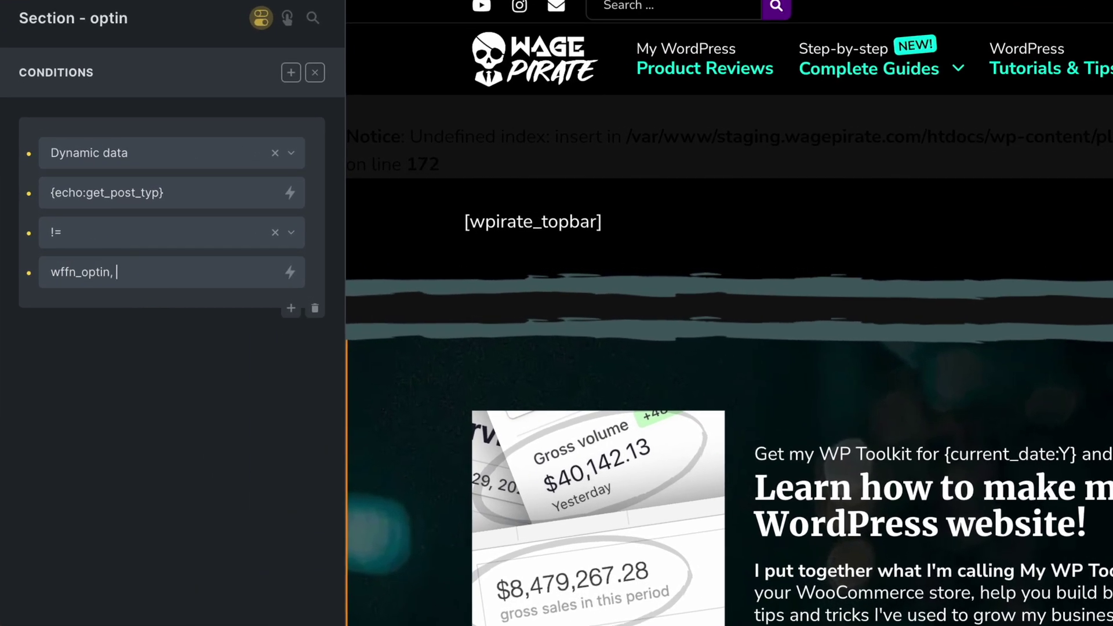
pyautogui.hotkey('ctrl', 'v')
pyautogui.write('thankyou')
pyautogui.moveTo(138, 272); pyautogui.dragTo(213, 270)
pyautogui.click(51, 272)
pyautogui.write('in_array(')
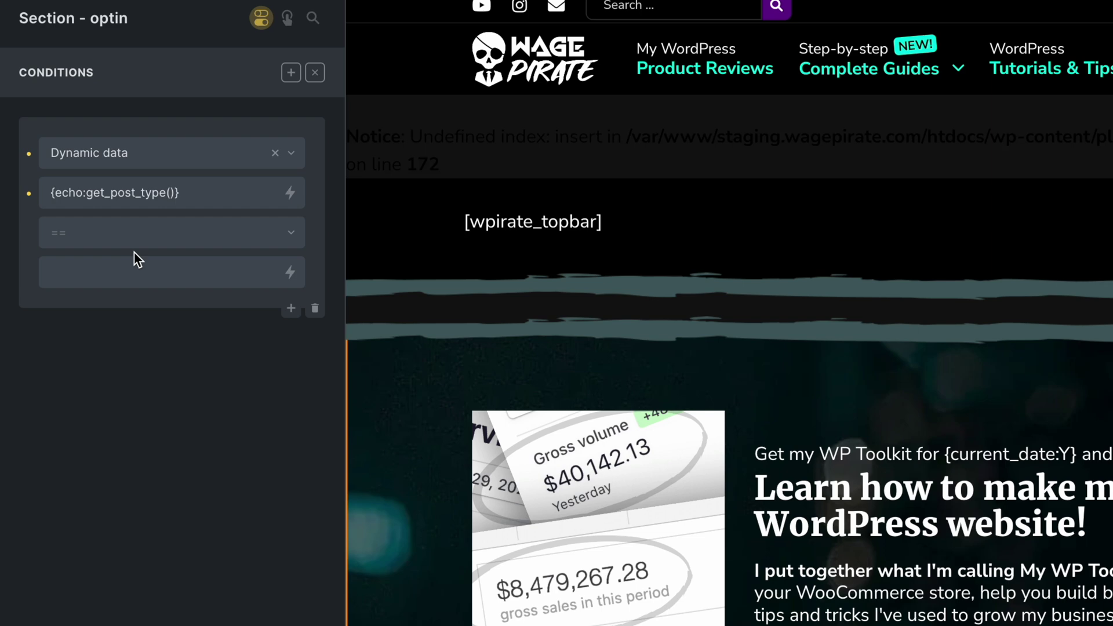
# Step: Set the condition's operator to != and its value to wffn_optin, and remove the parentheses so its dynamic data reads {echo:get_post_type}
pyautogui.click(120, 240)
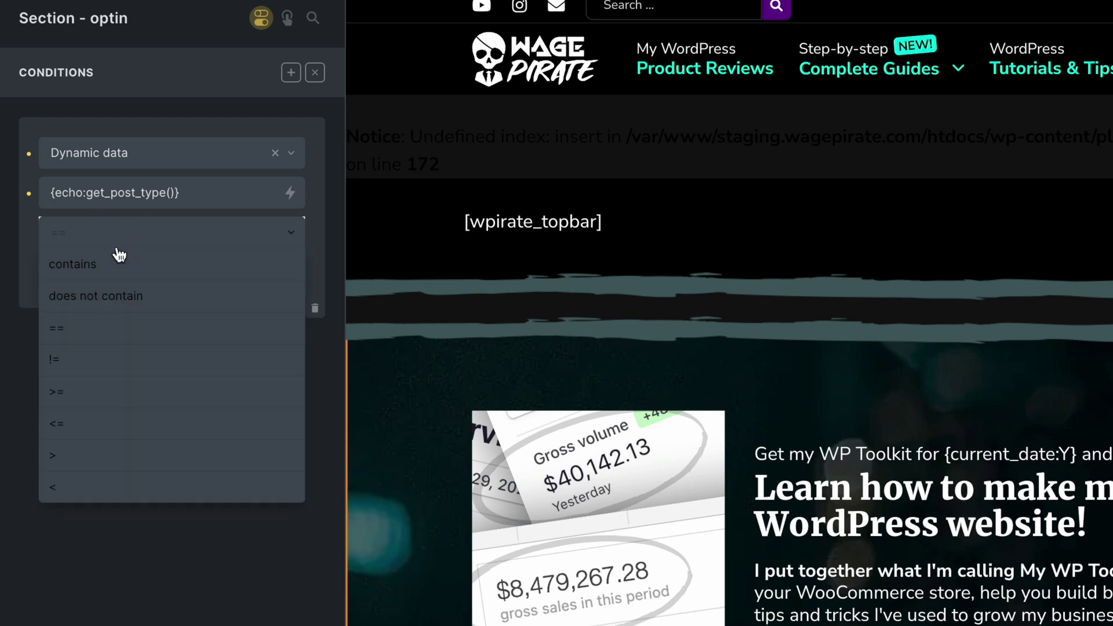
pyautogui.click(72, 363)
pyautogui.click(97, 446)
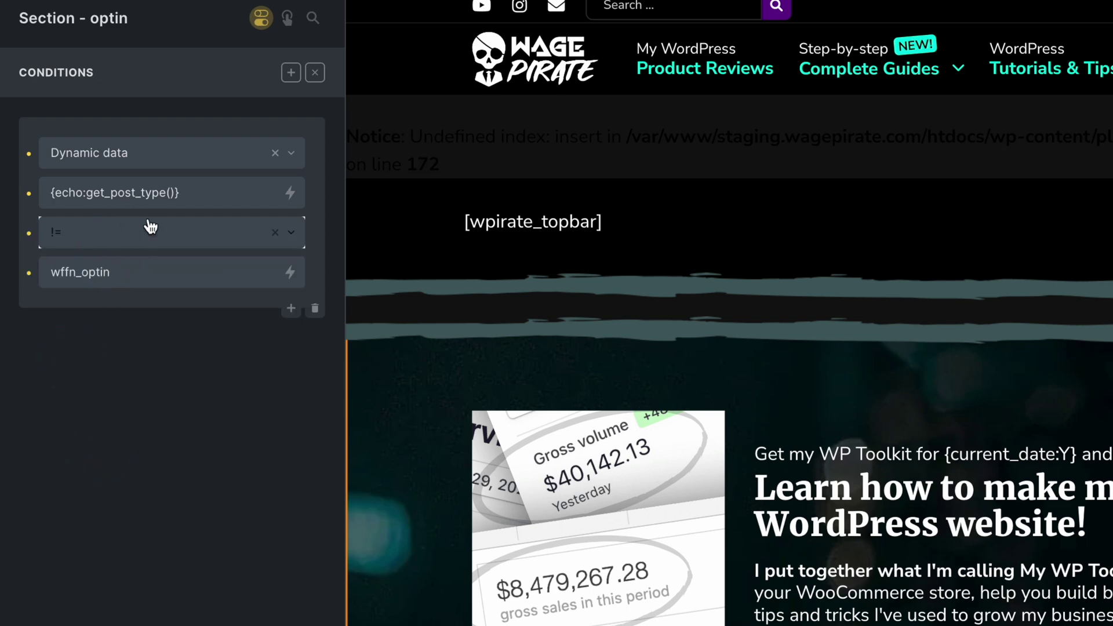
pyautogui.click(107, 191)
pyautogui.press('End')
pyautogui.press('Left')
pyautogui.press('BackSpace')
pyautogui.press('BackSpace')
# Step: Try adding an OR condition group below the existing condition, and delete the group again
pyautogui.click(291, 73)
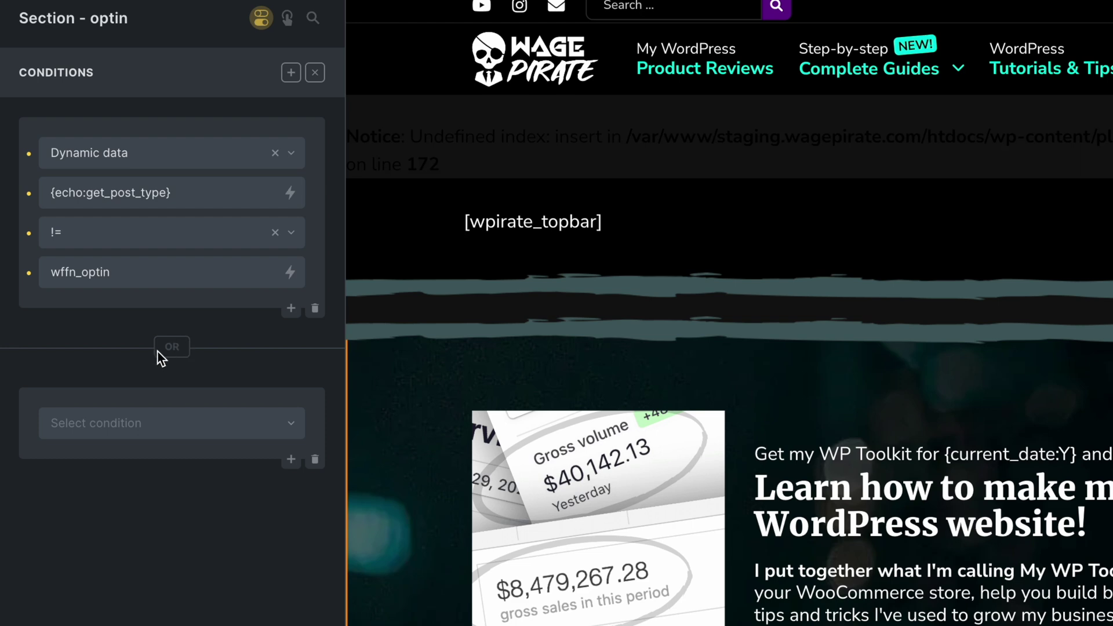
pyautogui.click(101, 422)
pyautogui.click(58, 383)
pyautogui.click(316, 461)
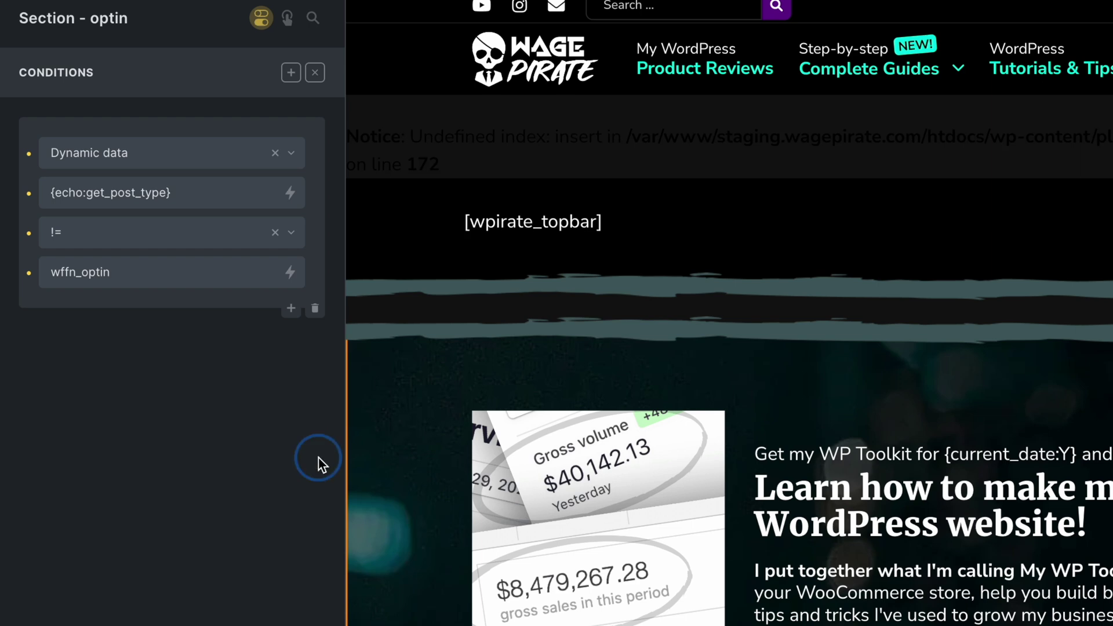
# Step: Add an empty AND condition below the existing one, and highlight the first condition's dynamic data expression and value
pyautogui.click(292, 309)
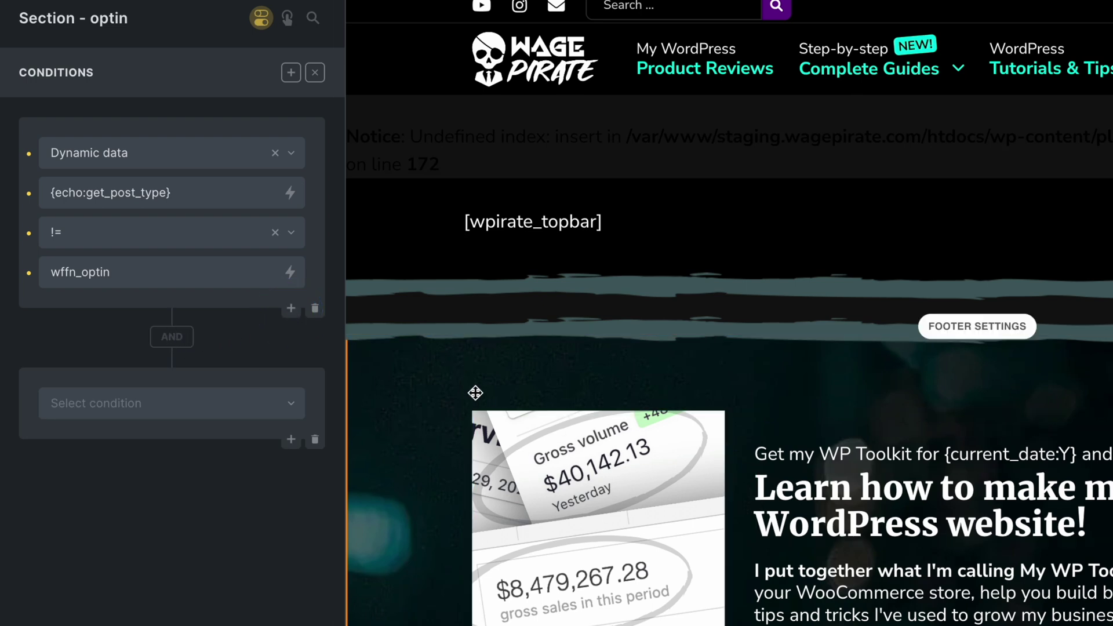
pyautogui.moveTo(53, 192); pyautogui.dragTo(171, 192)
pyautogui.click(171, 192)
pyautogui.moveTo(60, 272); pyautogui.dragTo(121, 270)
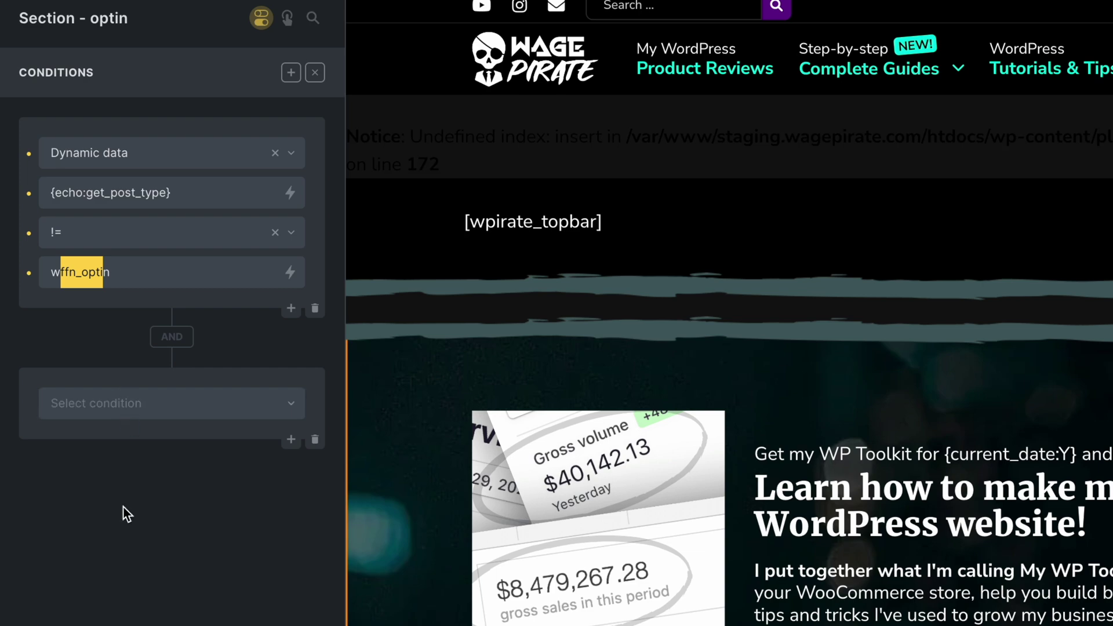
pyautogui.click(114, 554)
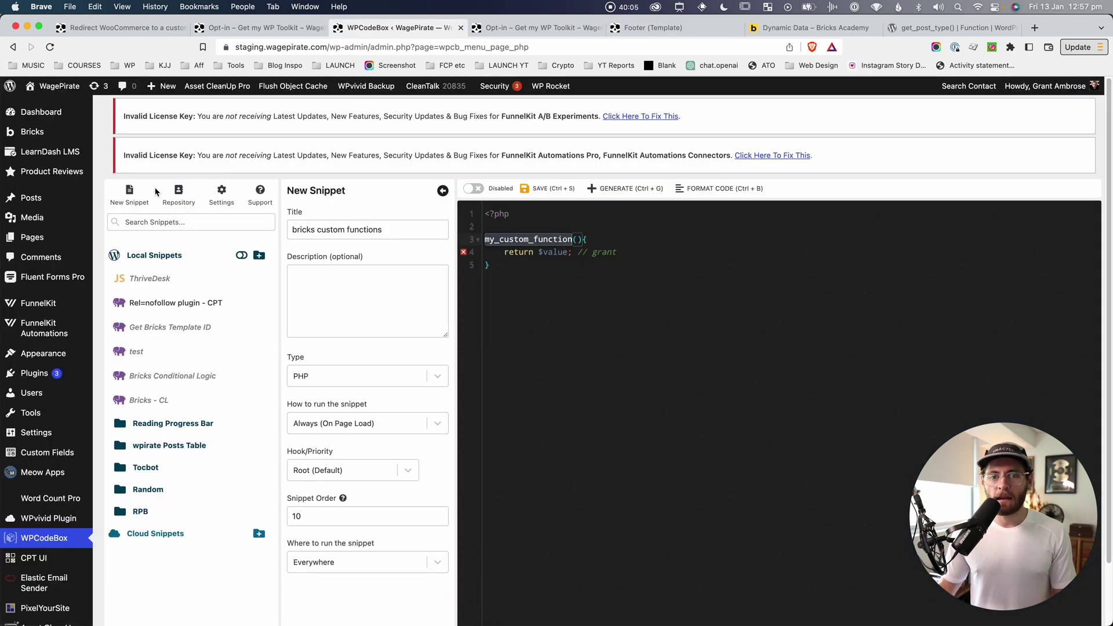
# Step: Open the FunnelKit list of funnels in the WordPress admin
pyautogui.moveTo(48, 303)
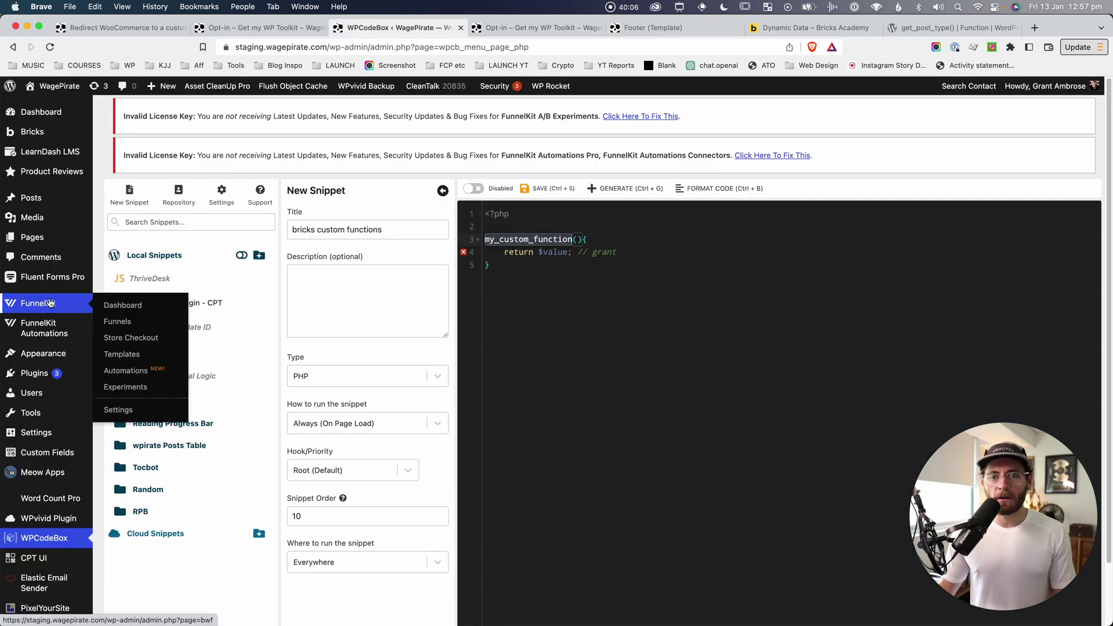
pyautogui.click(128, 323)
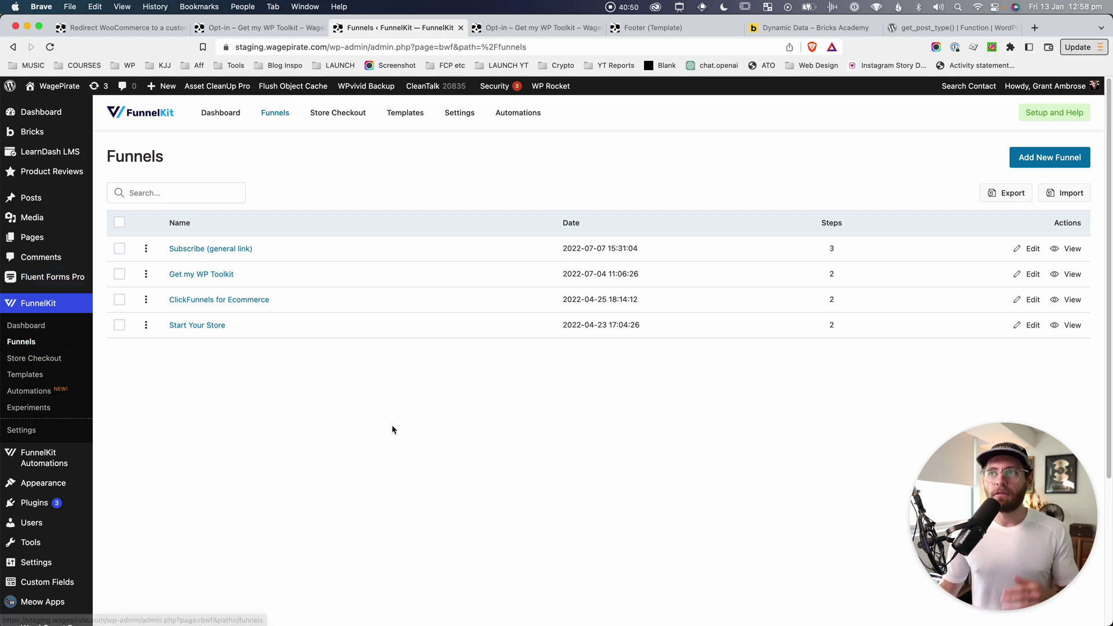
pyautogui.click(444, 363)
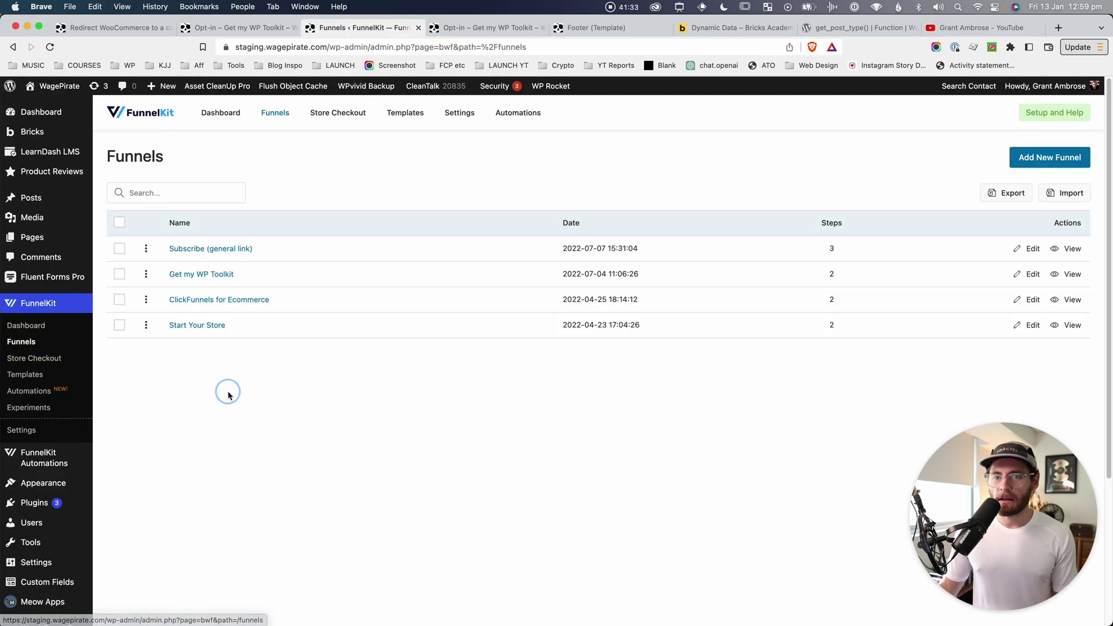
# Step: Open the Get my WP Toolkit funnel, view its Check Your Email confirmation step, and compare that page with the opt-in page
pyautogui.click(217, 274)
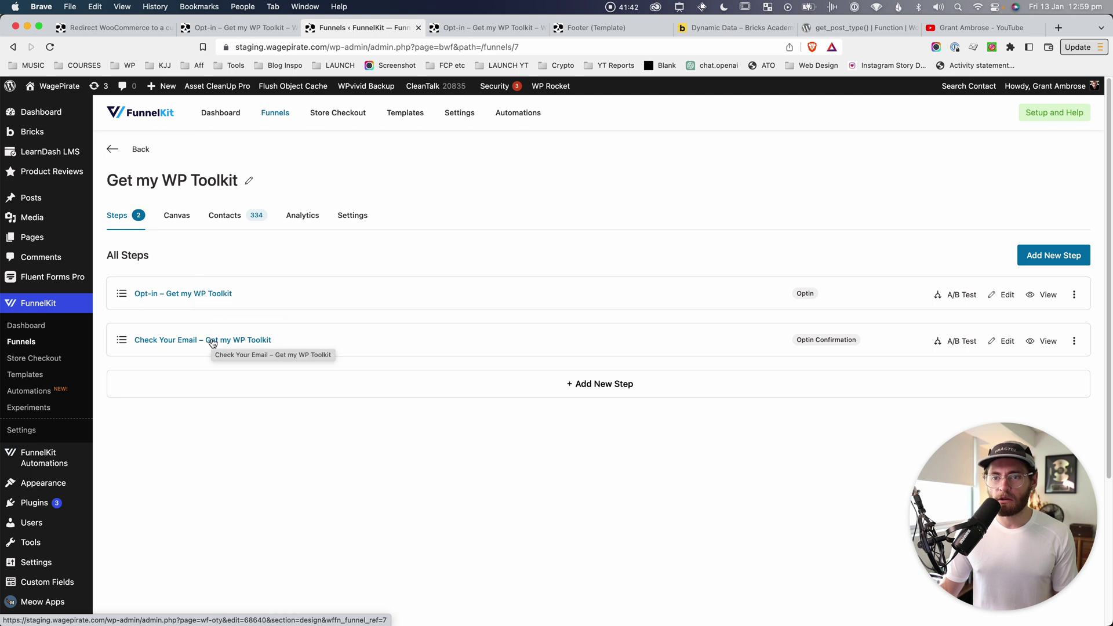
pyautogui.click(1046, 341)
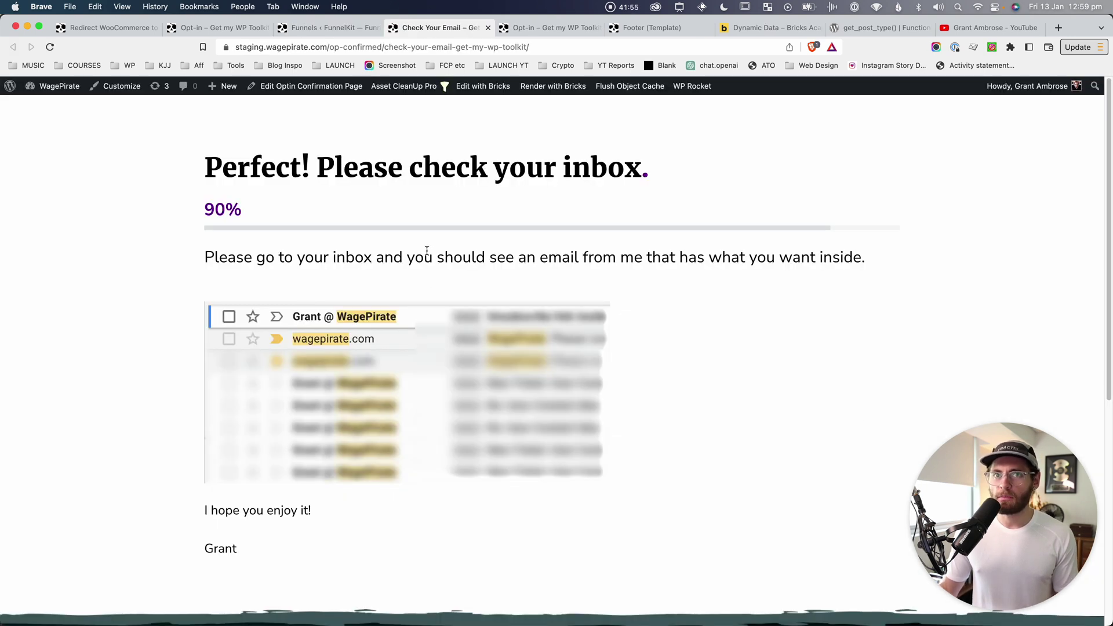
pyautogui.press('super+2')
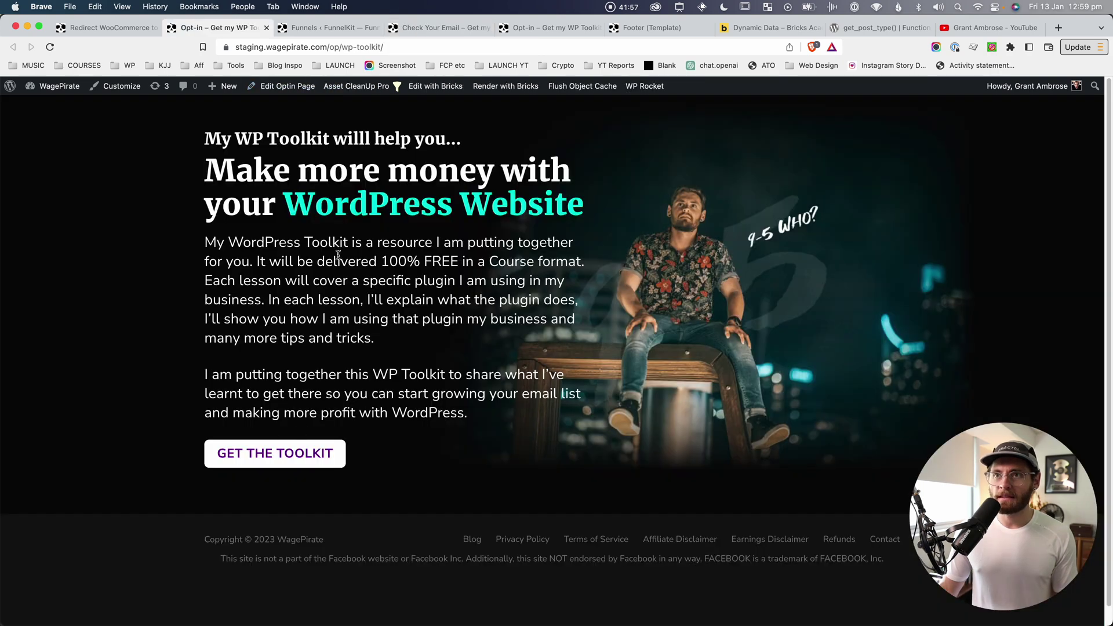
pyautogui.press('super+4')
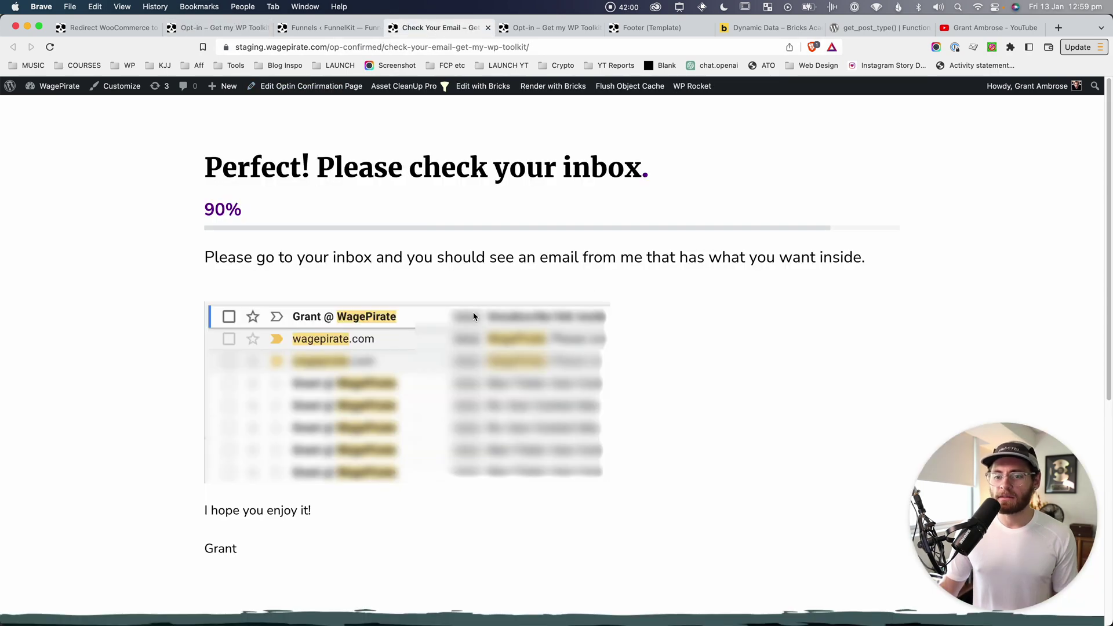
# Step: Inspect the Check Your Email page's code and highlight the post type name wffn_oty in the body element's classes
pyautogui.rightClick(177, 188)
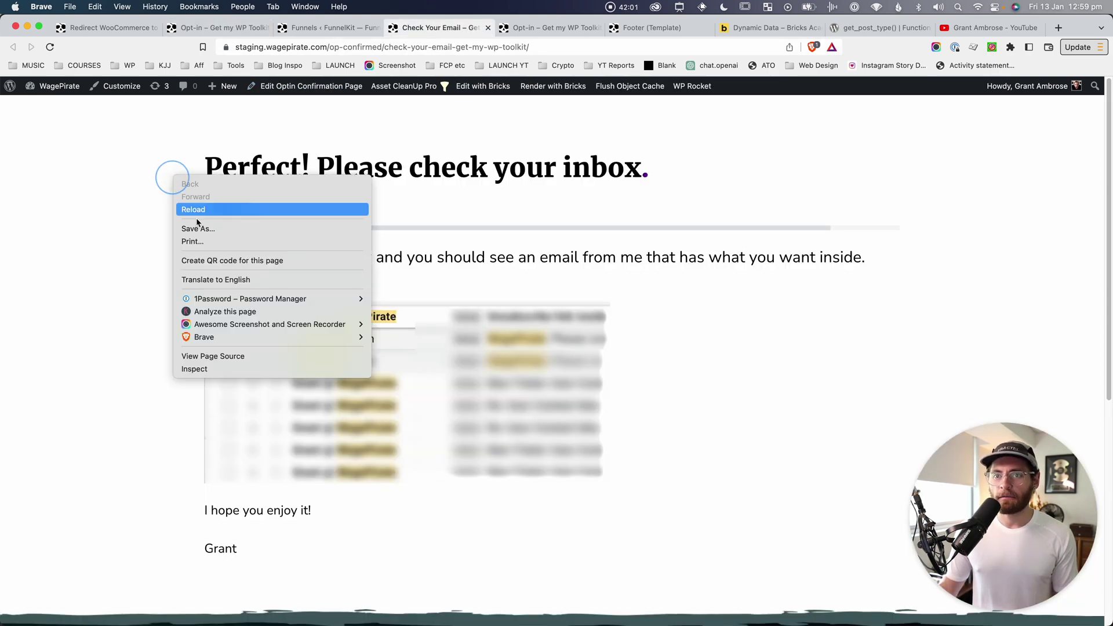
pyautogui.click(237, 366)
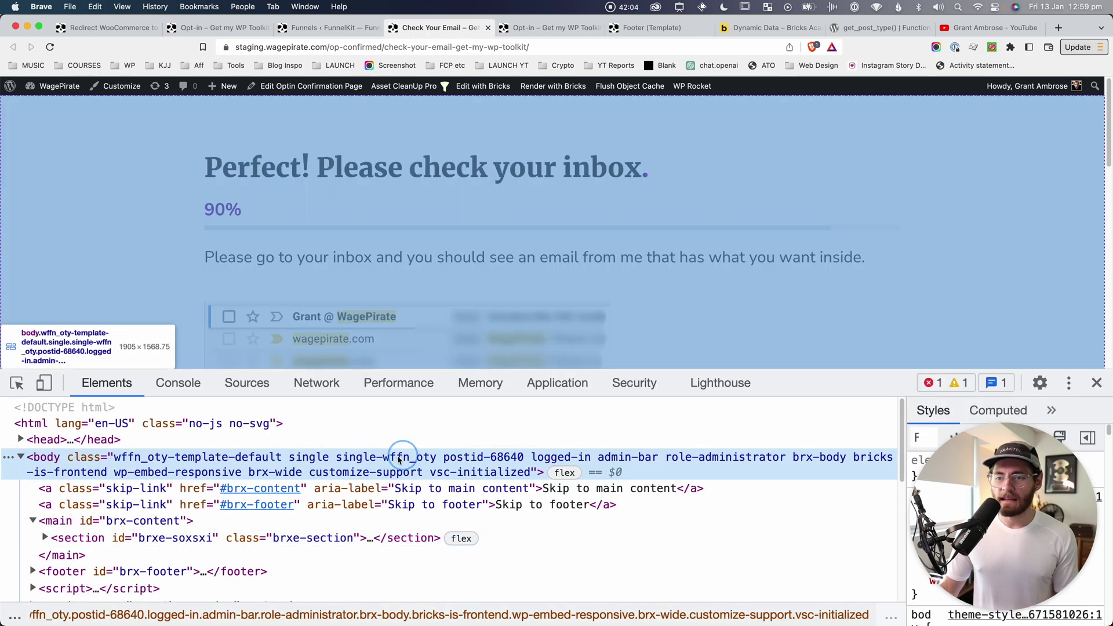
pyautogui.doubleClick(400, 458)
pyautogui.doubleClick(400, 458)
pyautogui.moveTo(390, 458); pyautogui.dragTo(410, 459)
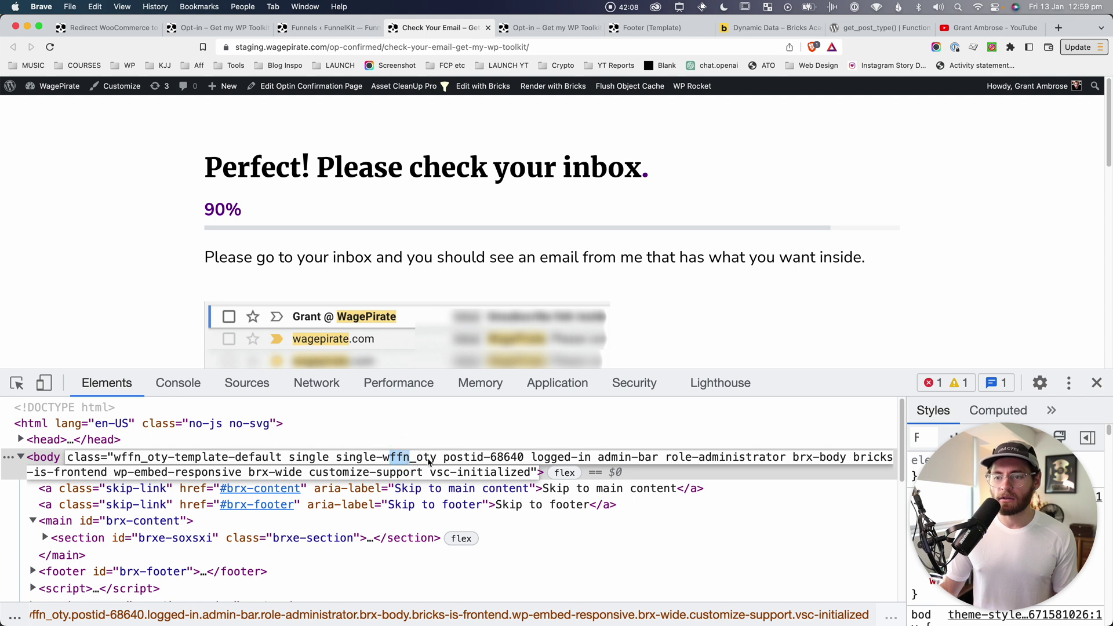
pyautogui.click(424, 459)
pyautogui.press('Right')
pyautogui.press('Right')
pyautogui.press('Right')
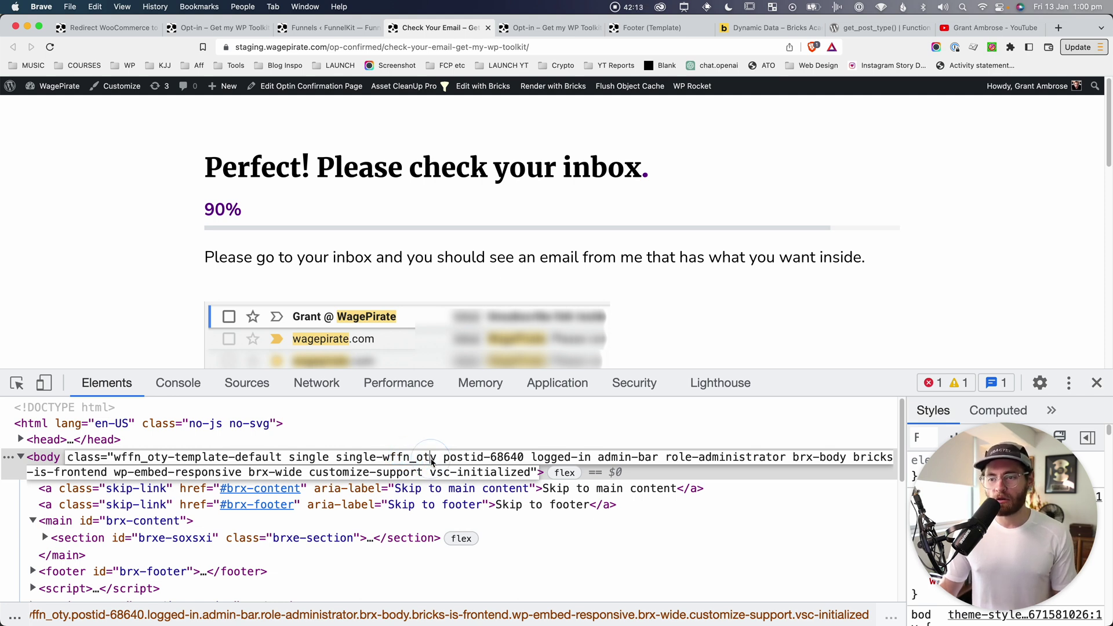
pyautogui.doubleClick(425, 460)
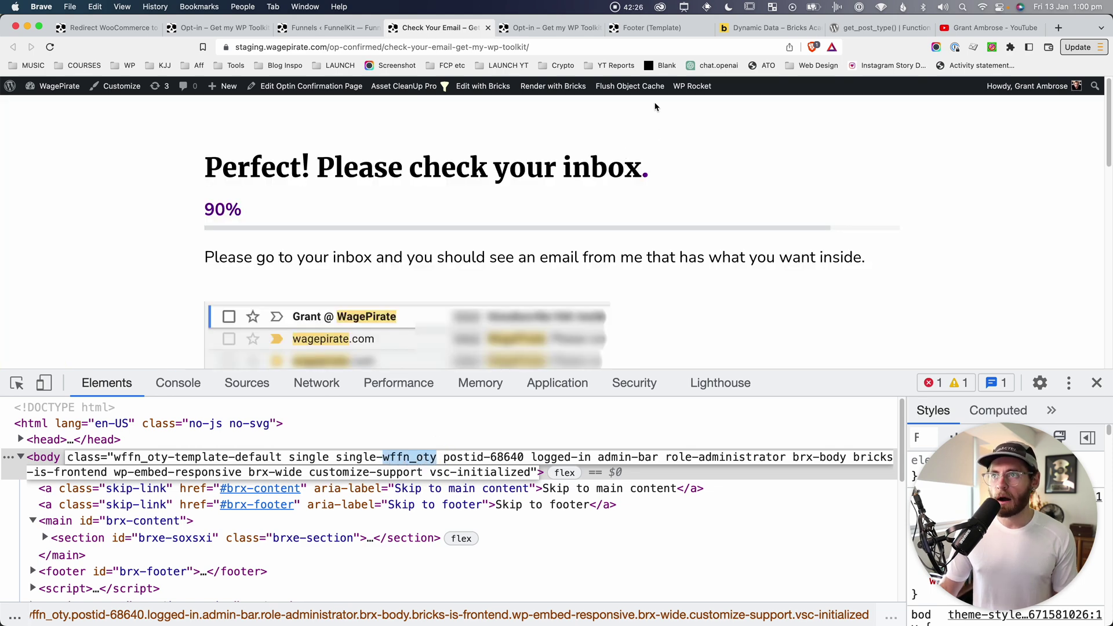
# Step: In the Footer template, make the empty AND condition a Dynamic data condition and copy {echo:get_post_type} into it from the first condition
pyautogui.click(651, 27)
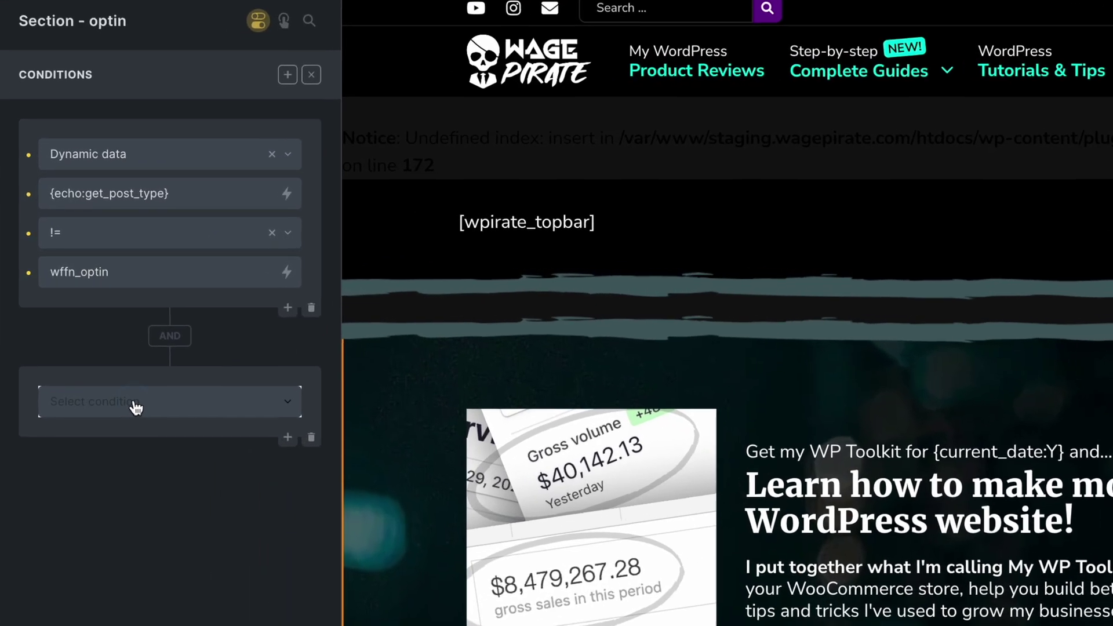
pyautogui.click(104, 342)
pyautogui.write('dyn')
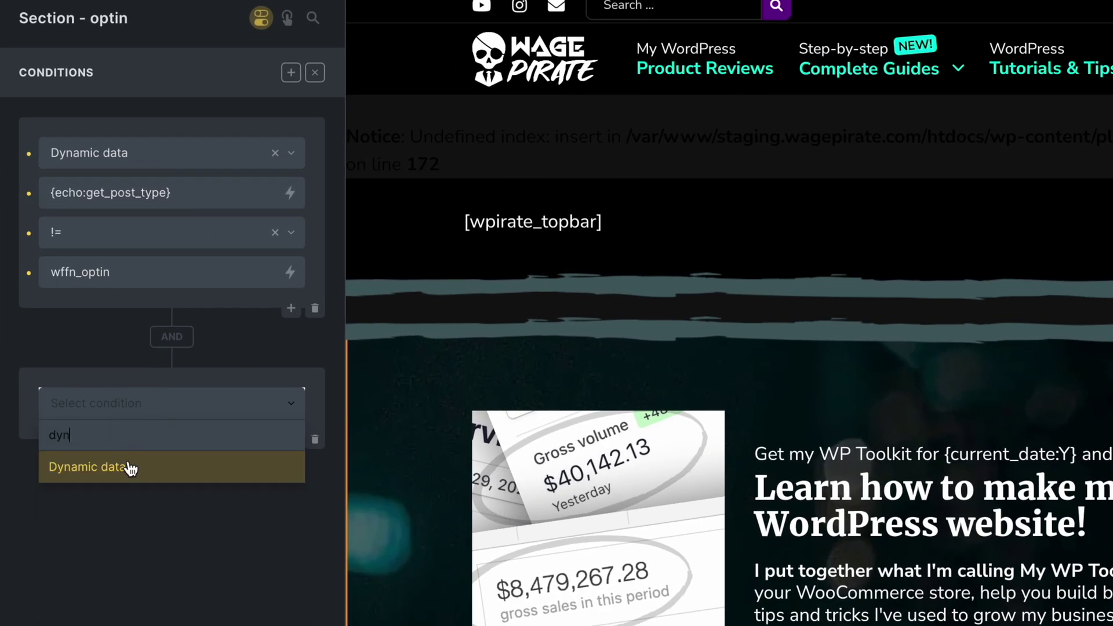
pyautogui.click(129, 464)
pyautogui.tripleClick(113, 193)
pyautogui.hotkey('ctrl', 'c')
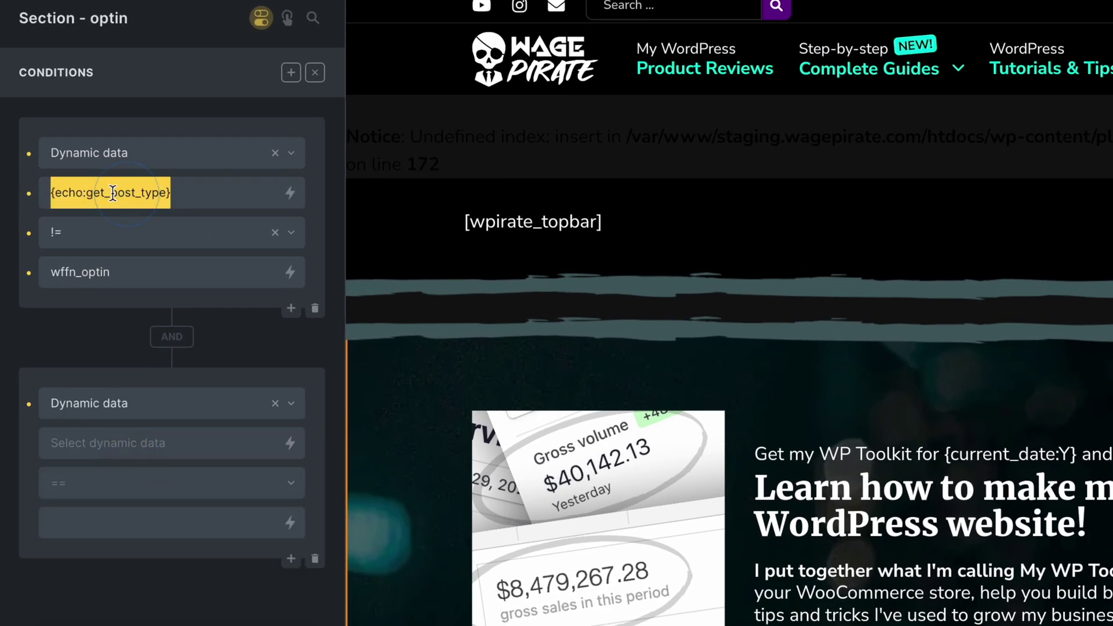
pyautogui.click(105, 442)
pyautogui.hotkey('ctrl', 'v')
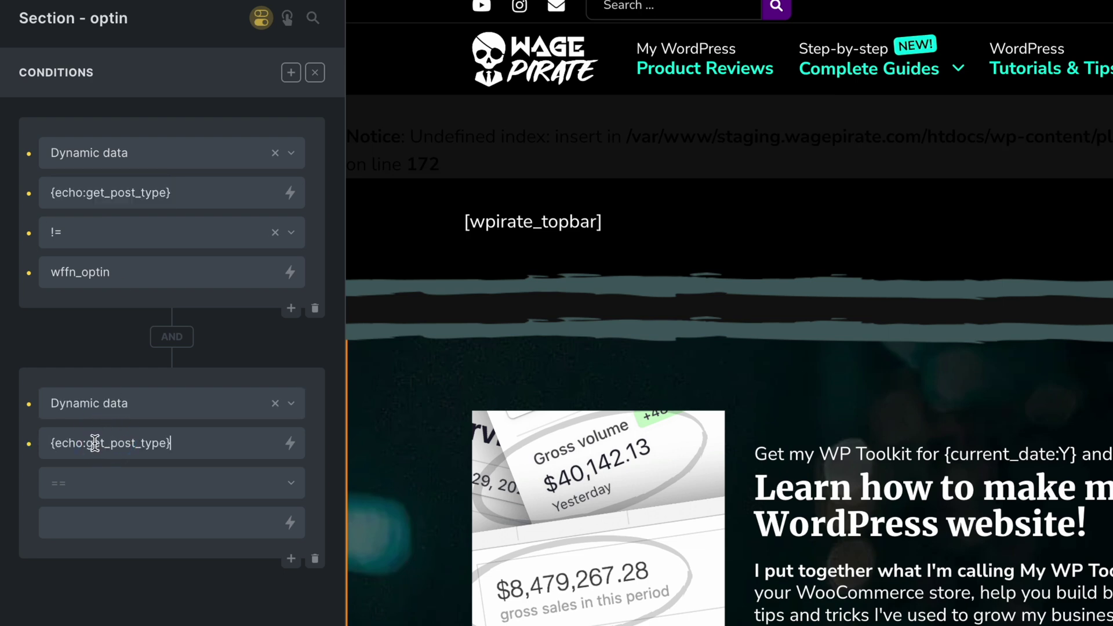
# Step: Set the second condition's operator to != and its value to wffn_oty
pyautogui.click(113, 482)
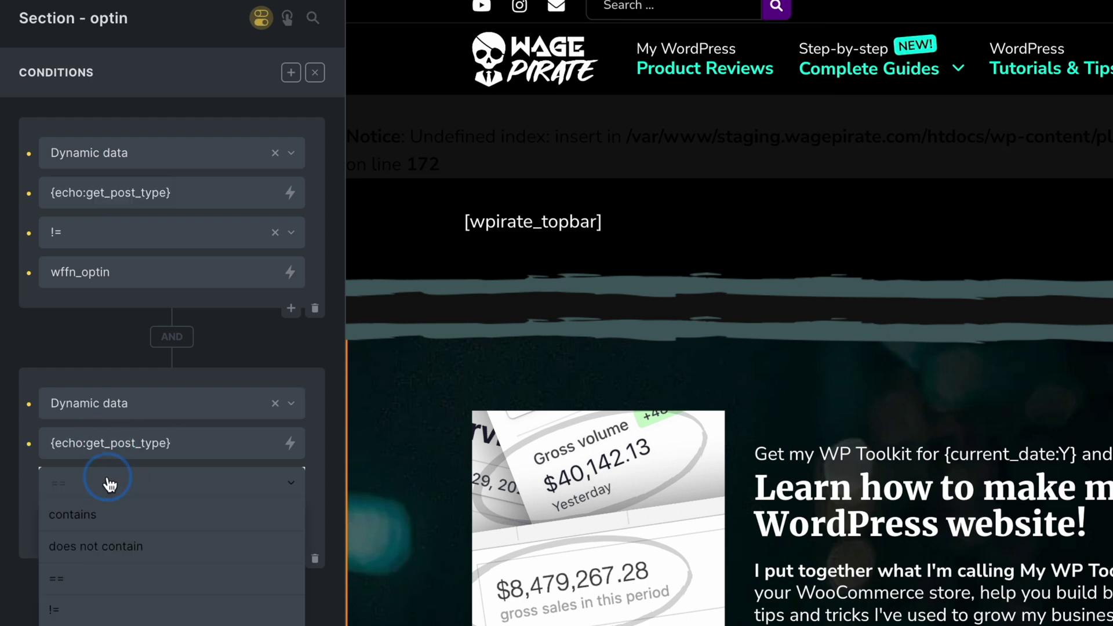
pyautogui.click(87, 609)
pyautogui.click(84, 506)
pyautogui.write('wffn_oty')
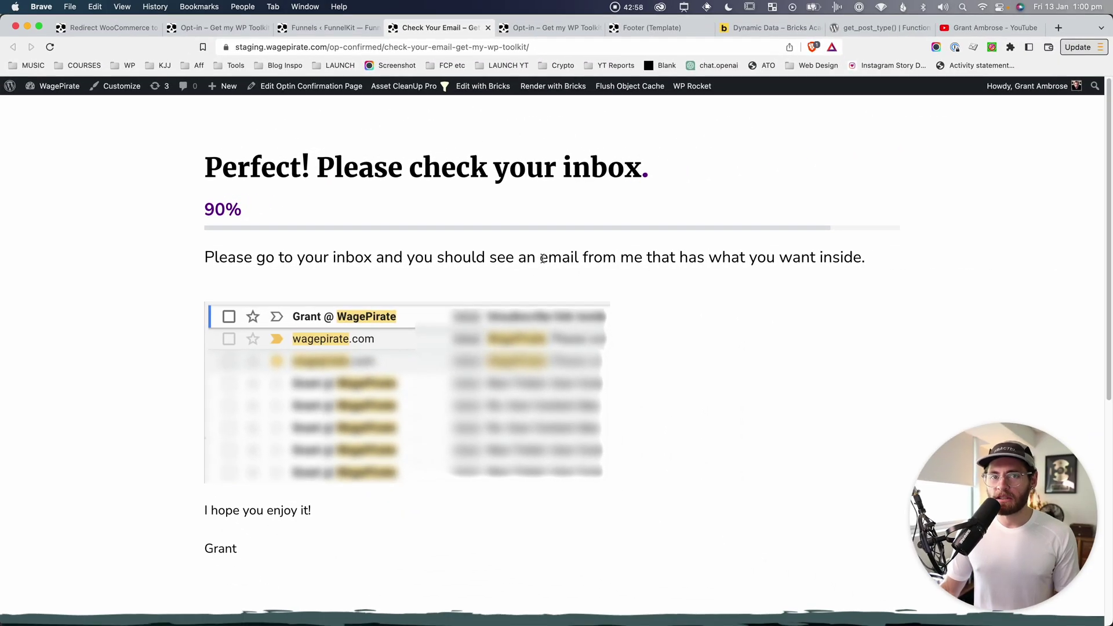
# Step: Look at the footer of the Check Your Email page and reload the page to test the conditions
pyautogui.scroll(-7, 543, 257)
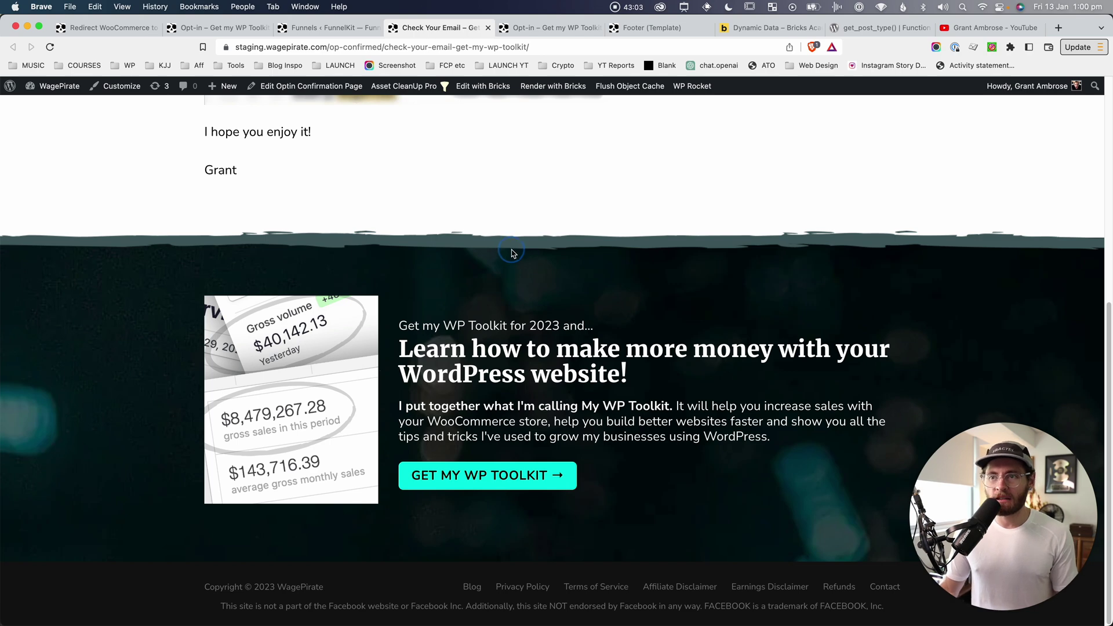
pyautogui.press('super+r')
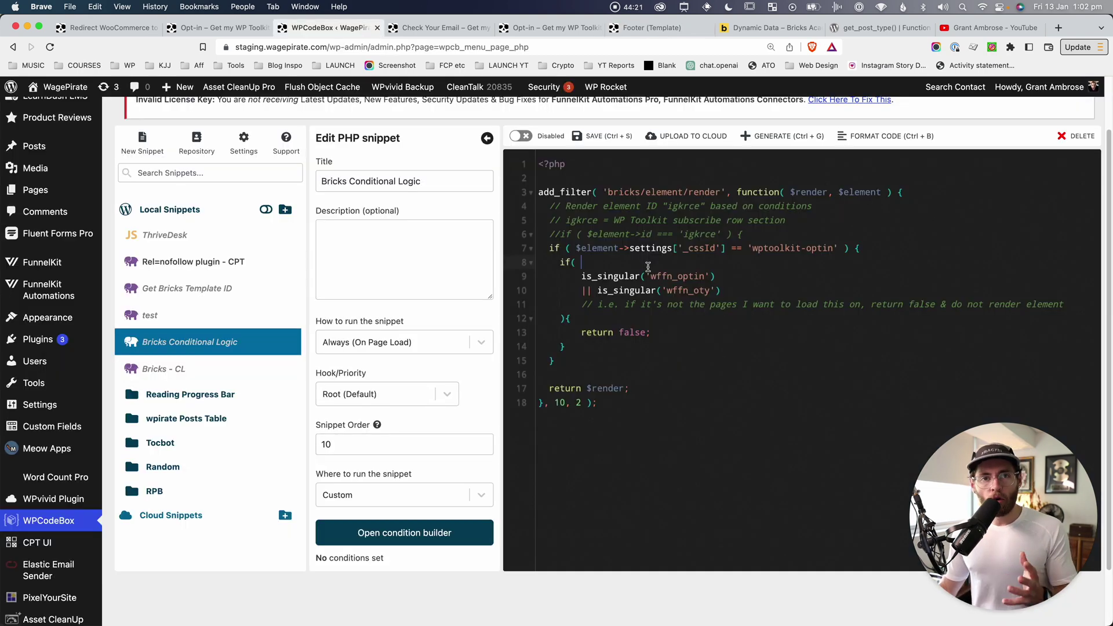
# Step: Examine the Bricks Conditional Logic PHP snippet in WPCodeBox, covering its bricks/element/render filter and the is_singular checks
pyautogui.moveTo(539, 193); pyautogui.dragTo(828, 193)
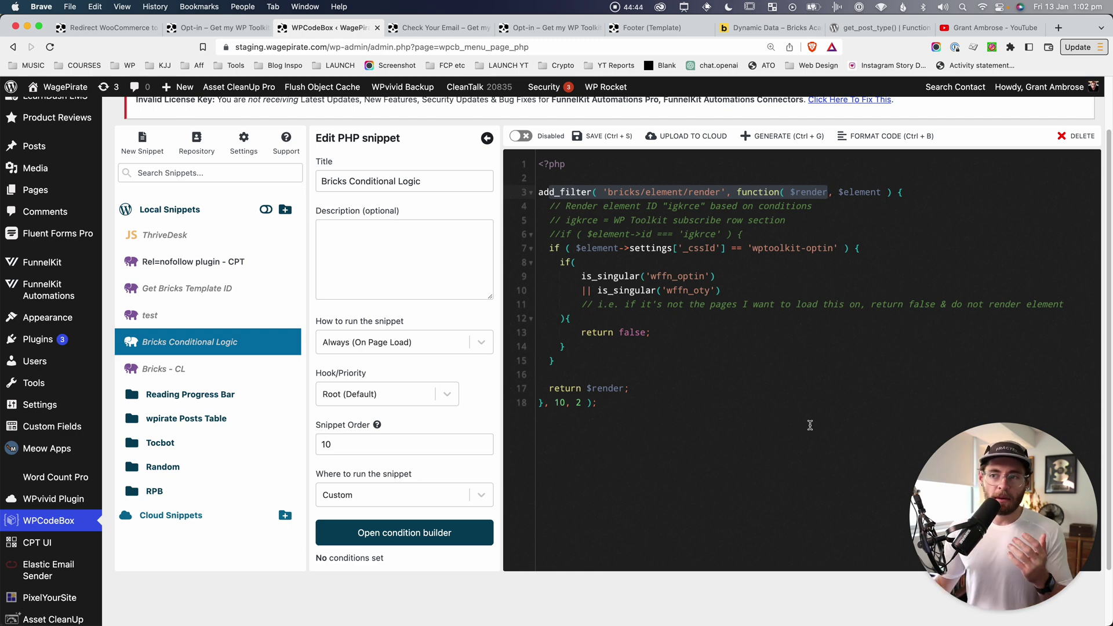
pyautogui.click(650, 374)
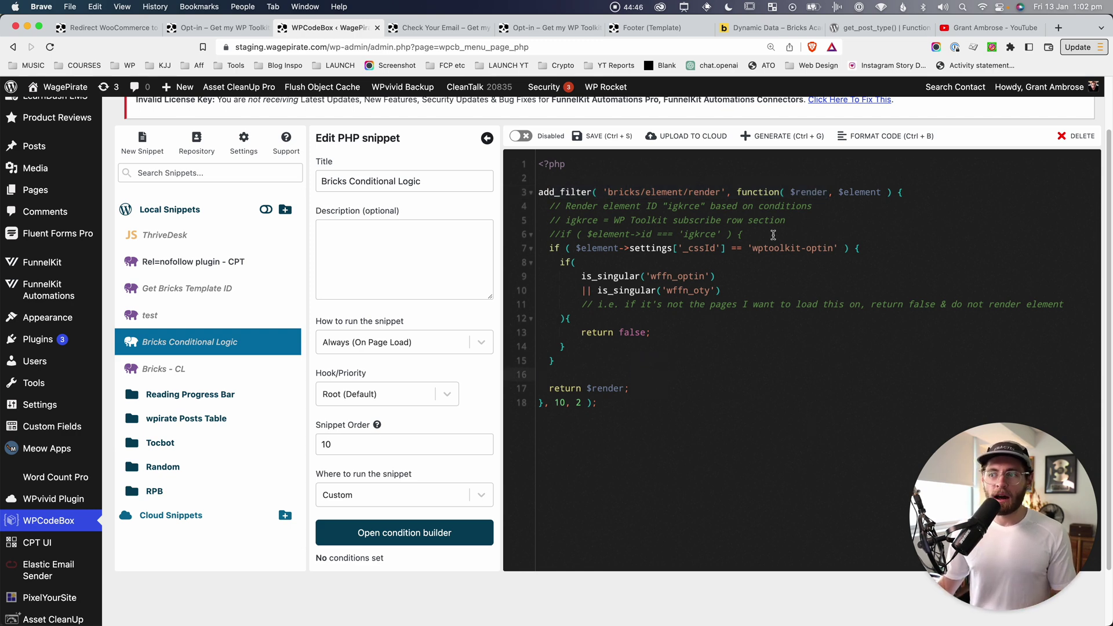
pyautogui.click(733, 290)
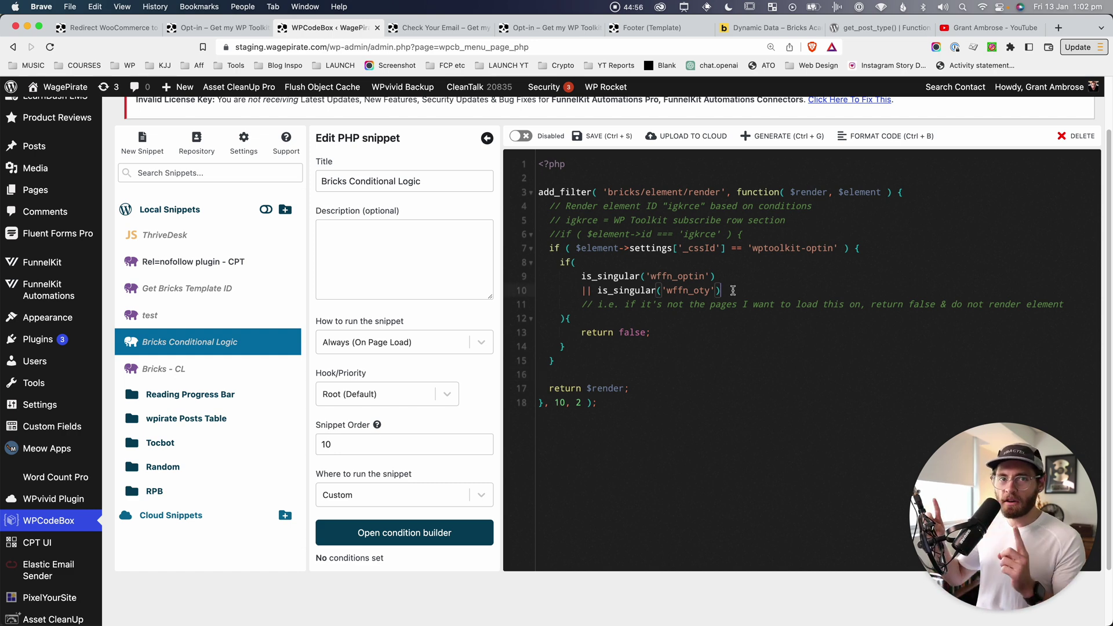